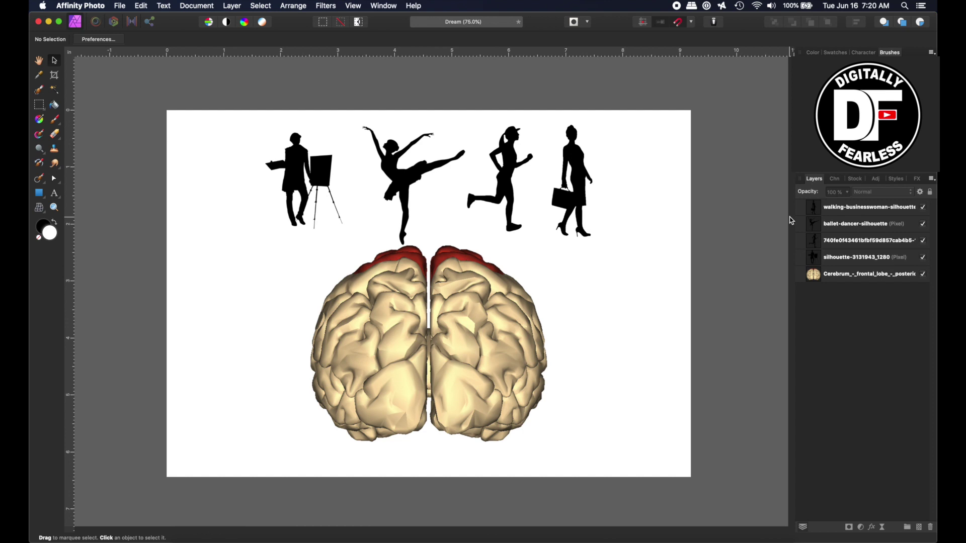
- Check the painter, dancer, runner, businesswoman and brain, then nudge the businesswoman slightly left
click(299, 159)
click(395, 163)
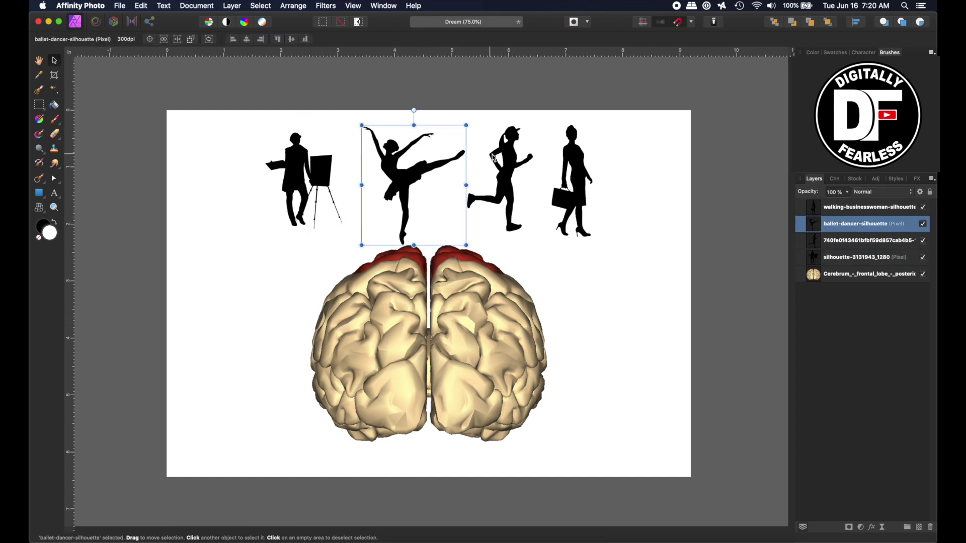
click(502, 160)
click(522, 145)
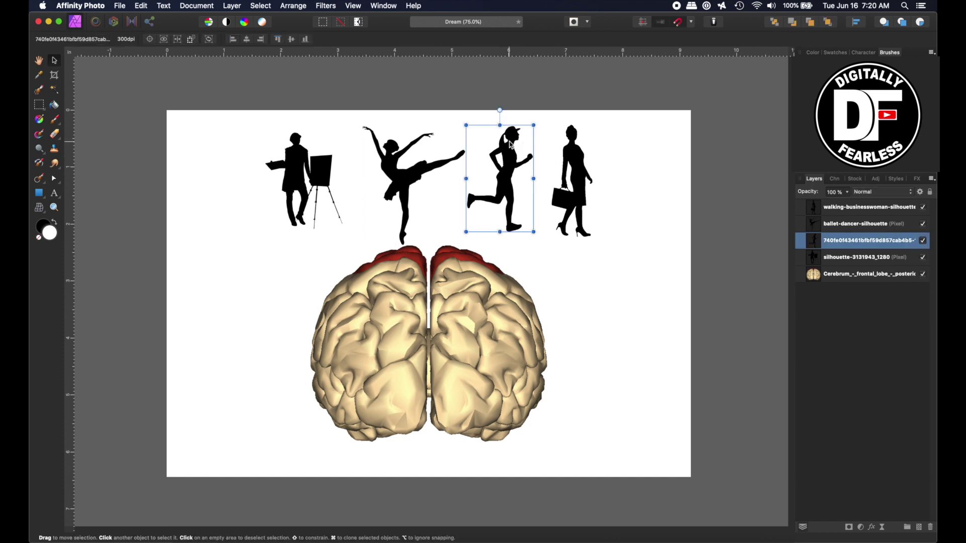
click(575, 153)
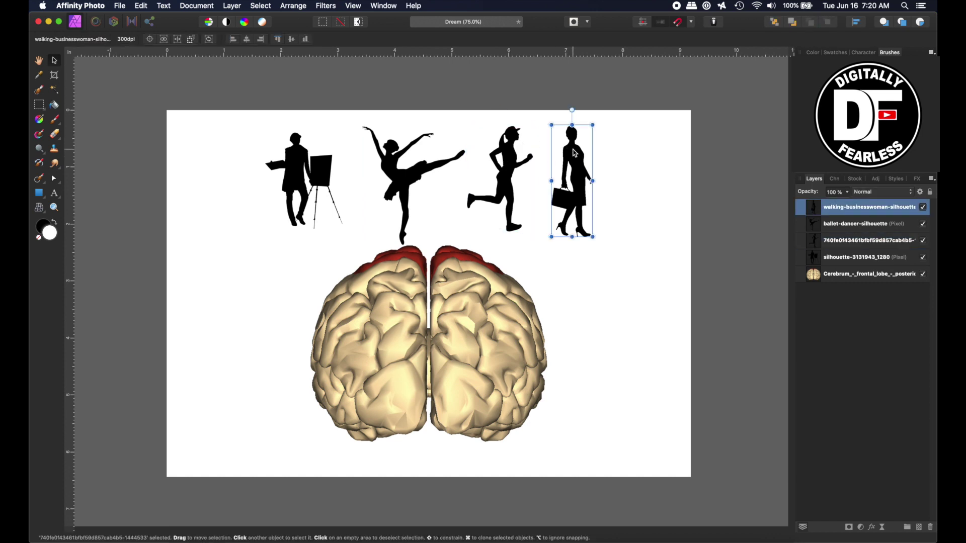
click(494, 304)
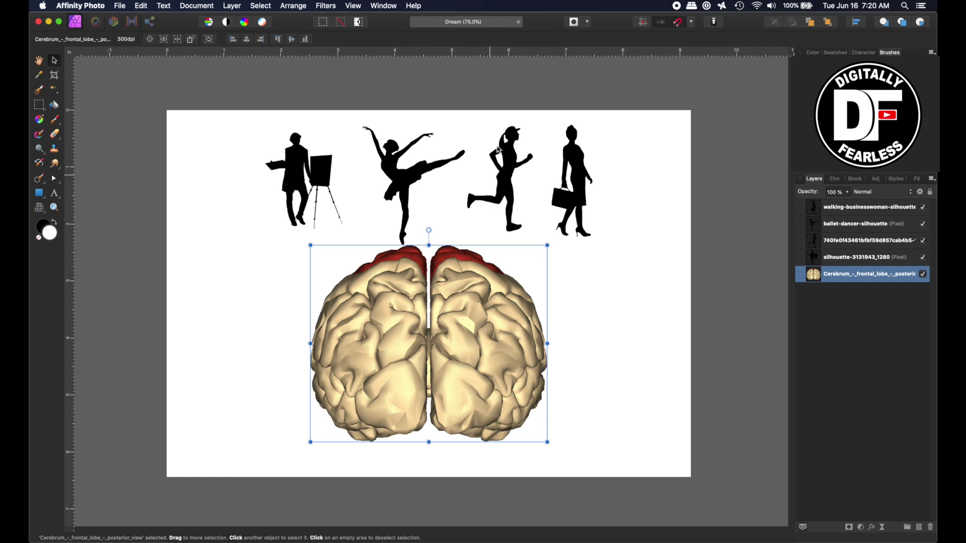
click(576, 167)
mouse_move(576, 168)
mouse_down()
mouse_move(528, 261)
mouse_move(507, 273)
mouse_move(560, 171)
mouse_move(573, 175)
mouse_up()
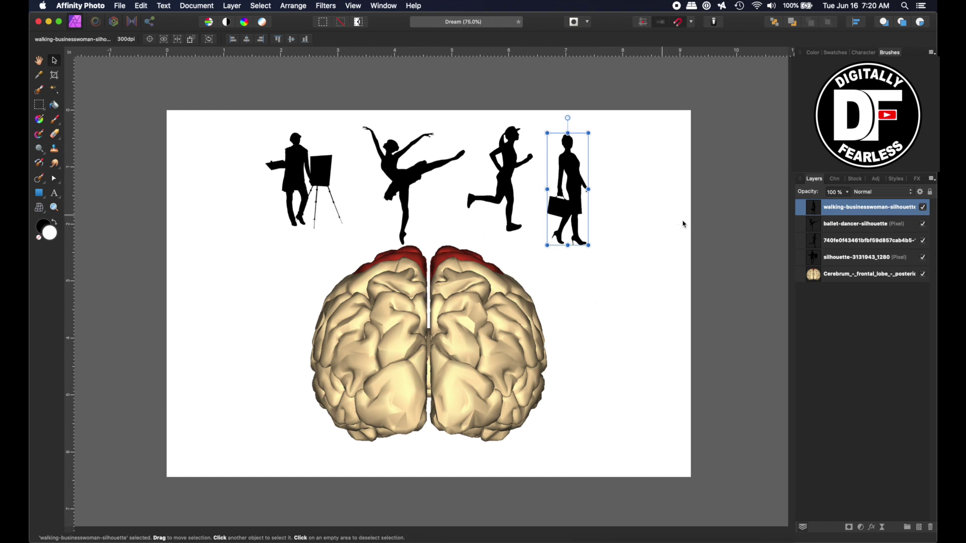
- Hide the businesswoman, ballet dancer, runner, painter and brain layers
click(922, 208)
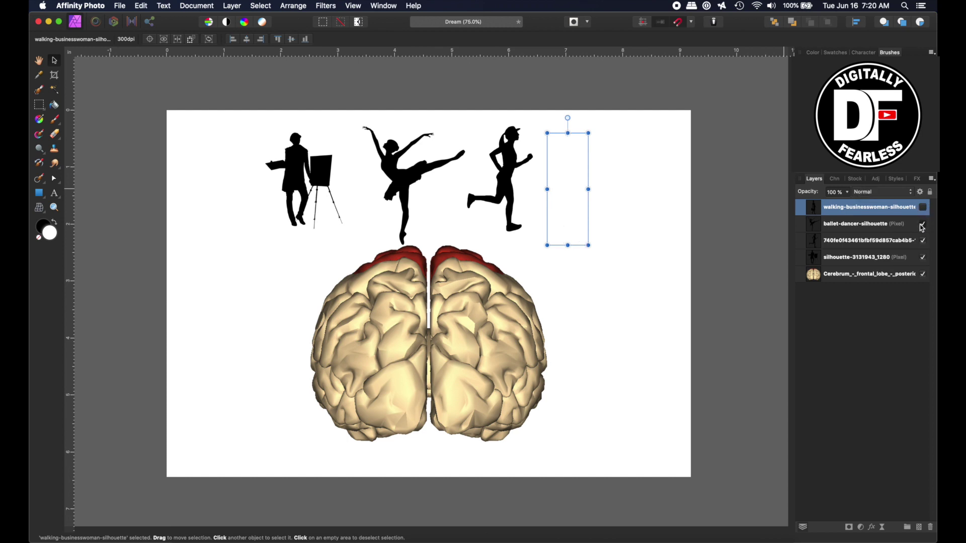
click(922, 225)
click(924, 241)
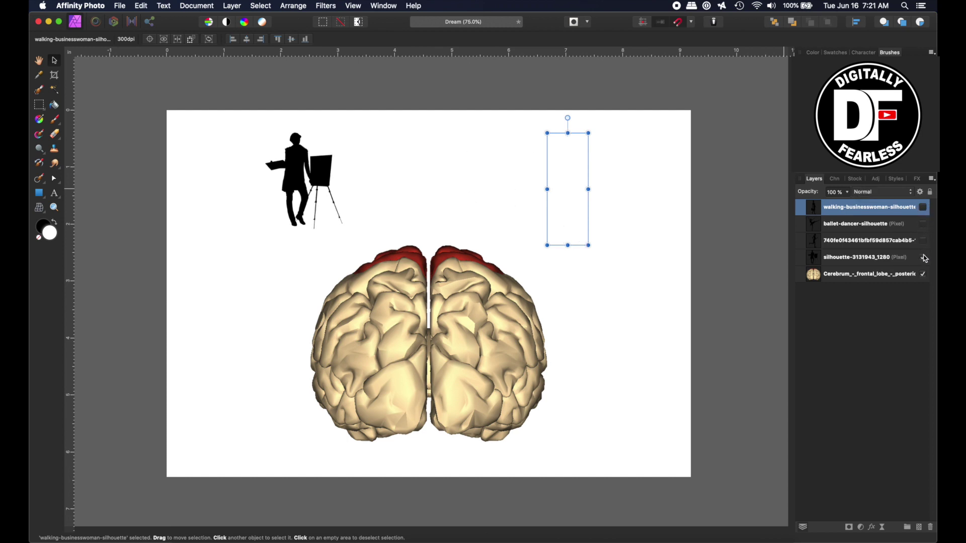
click(923, 257)
click(924, 275)
click(923, 275)
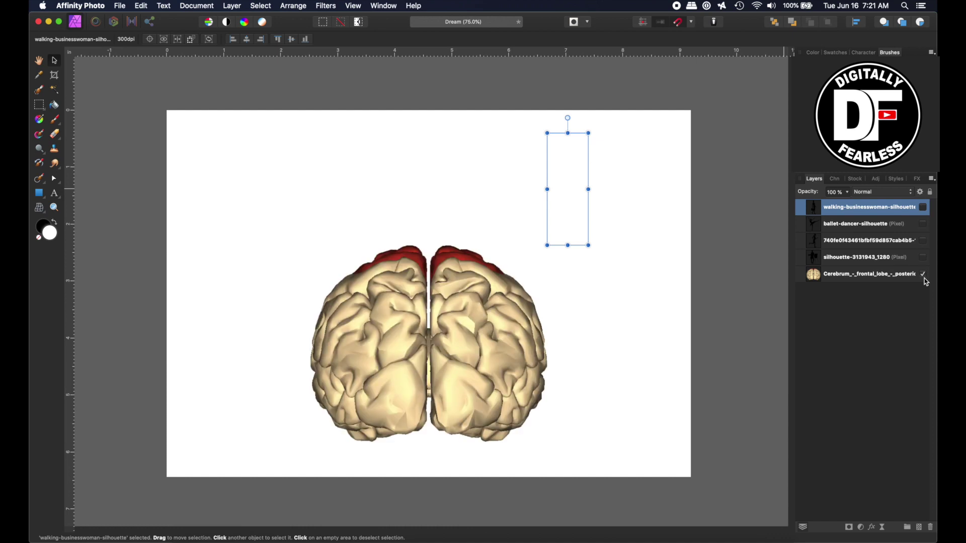
click(924, 278)
- Search the Pixabay stock library for 'nun'
click(904, 329)
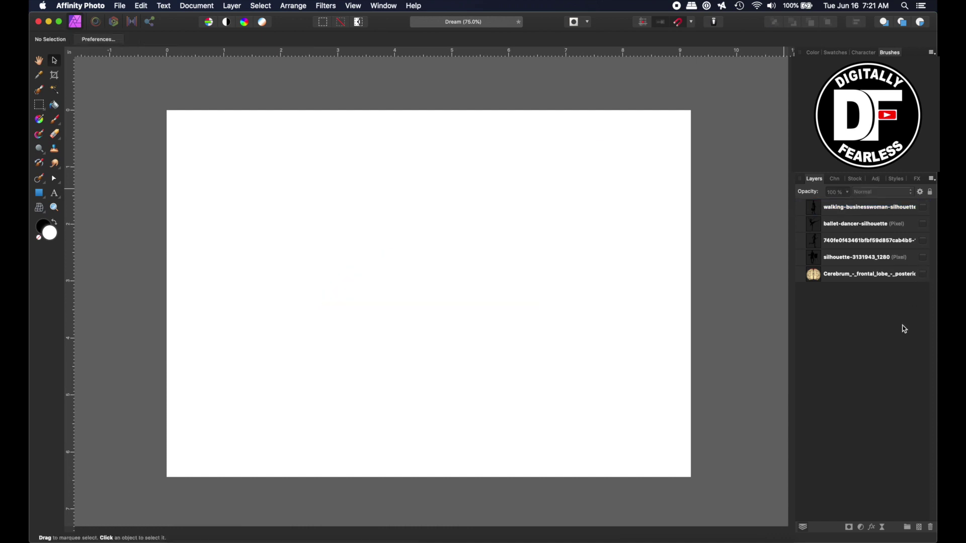
click(857, 180)
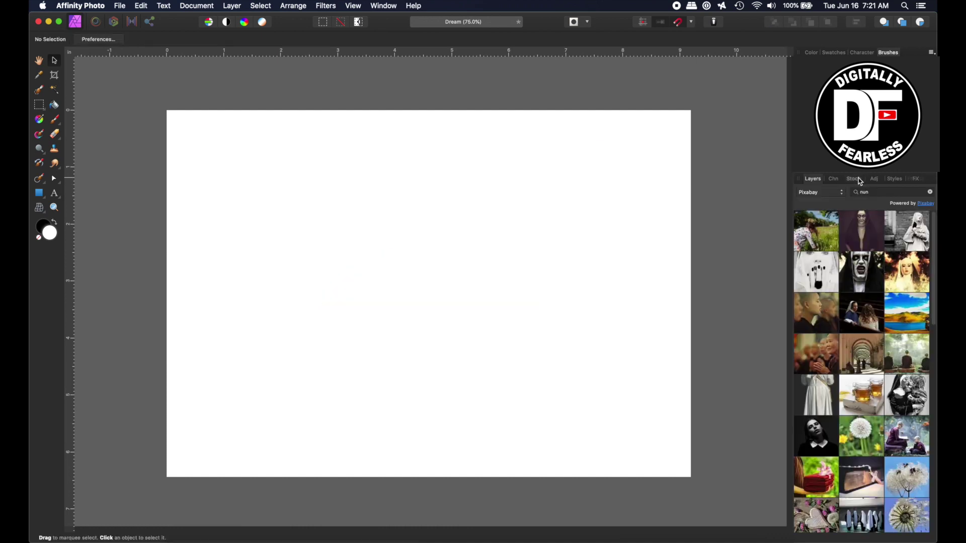
text(nun)
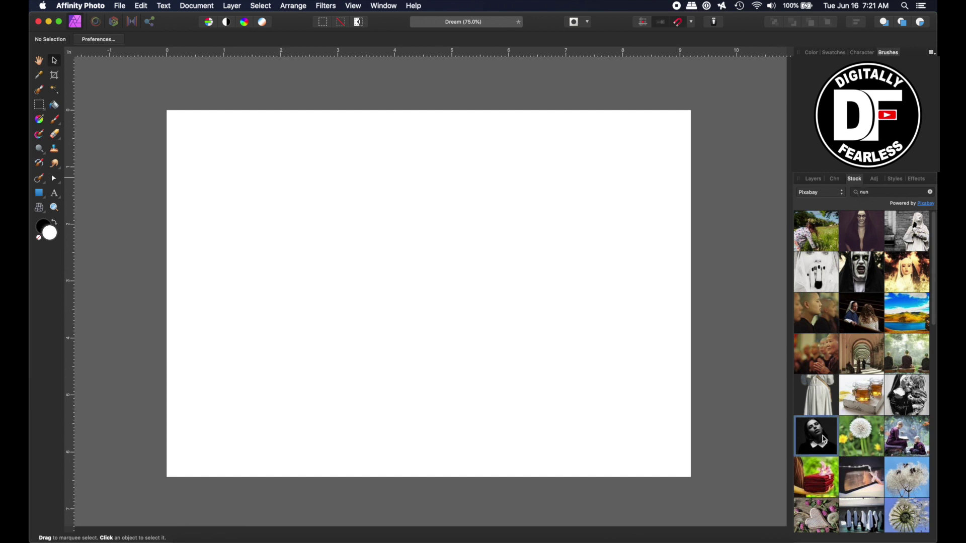
- Place the black-and-white nun portrait, move it down-right and enlarge it from its top-left corner
drag(824, 440, 434, 289)
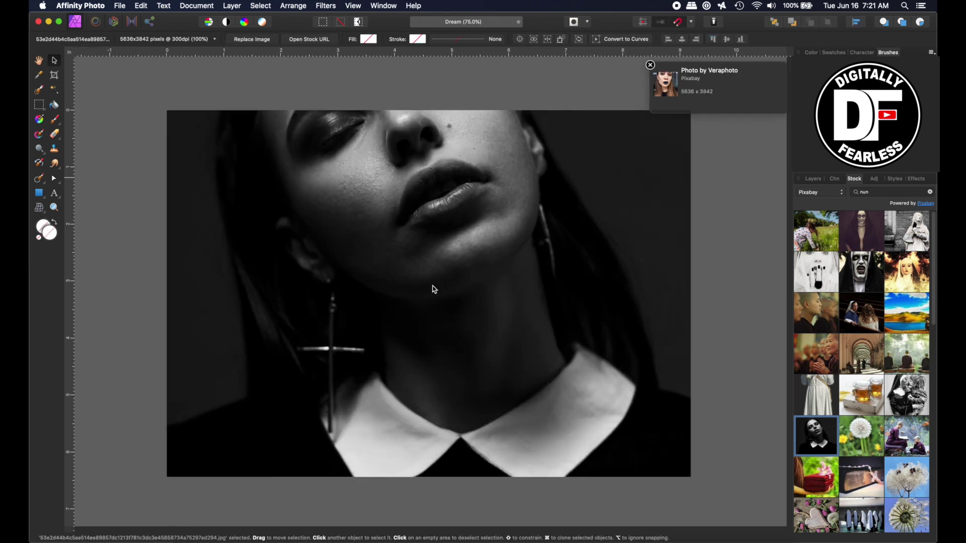
click(815, 180)
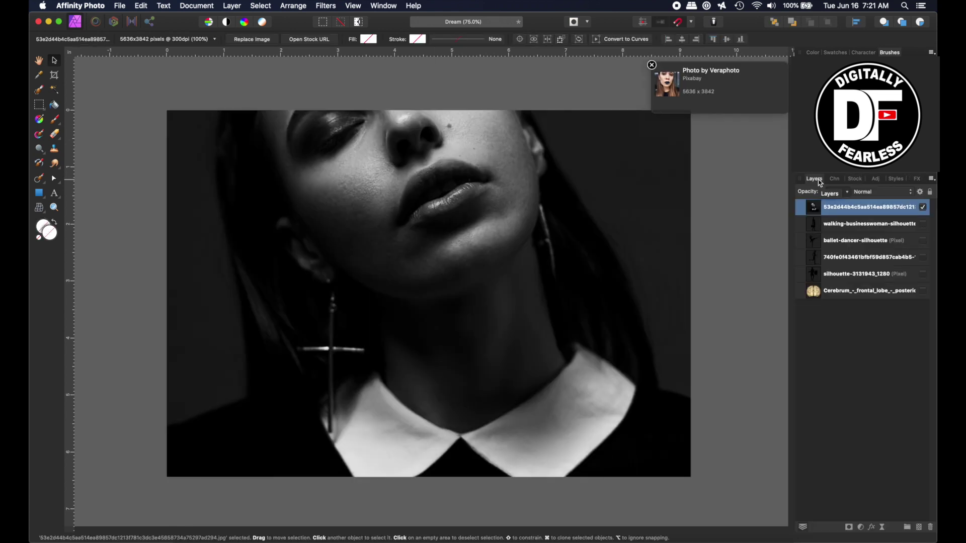
key(super+minus)
key(super+minus)
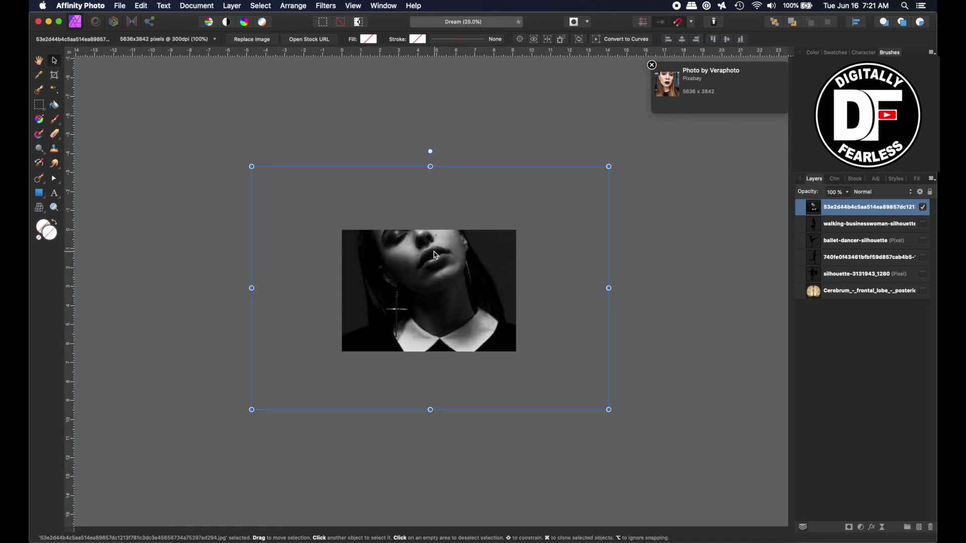
drag(434, 255, 487, 336)
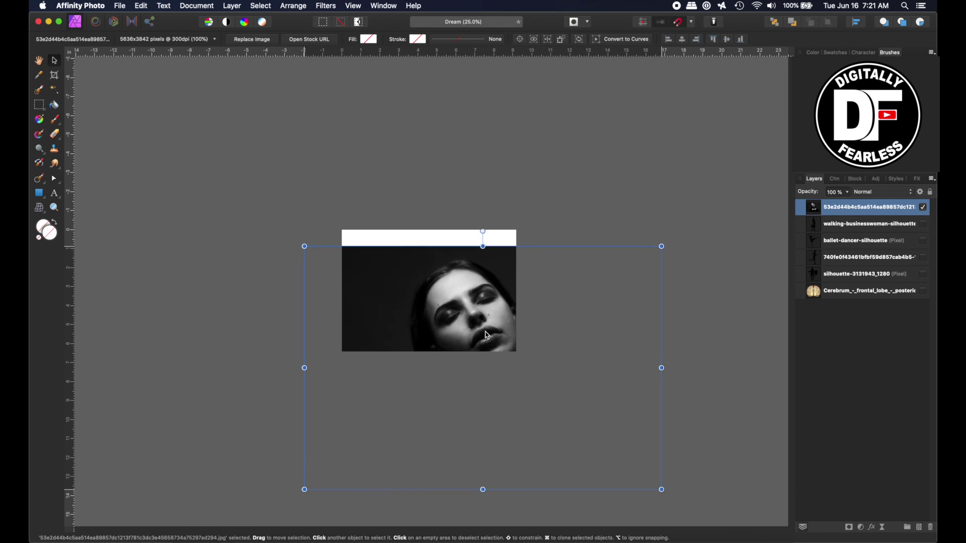
drag(487, 336, 495, 336)
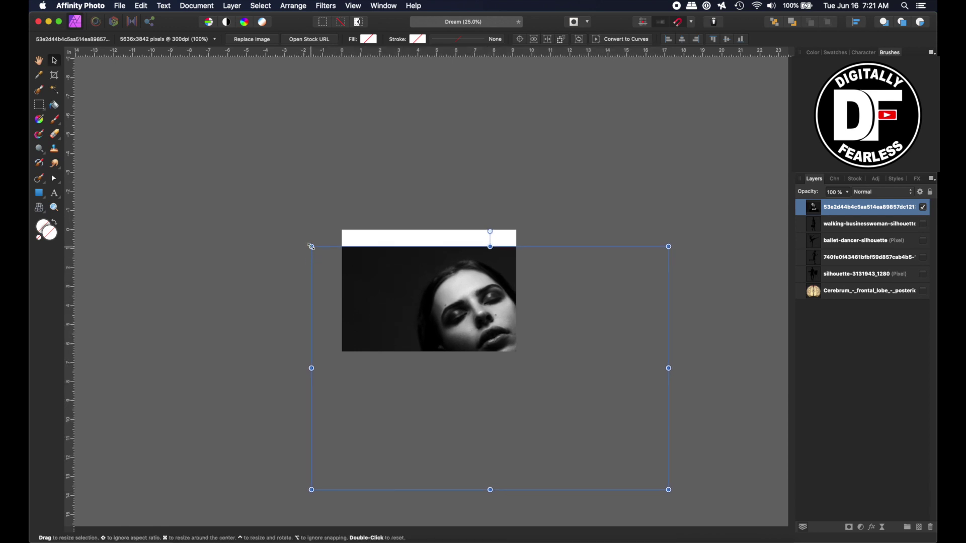
drag(312, 246, 281, 226)
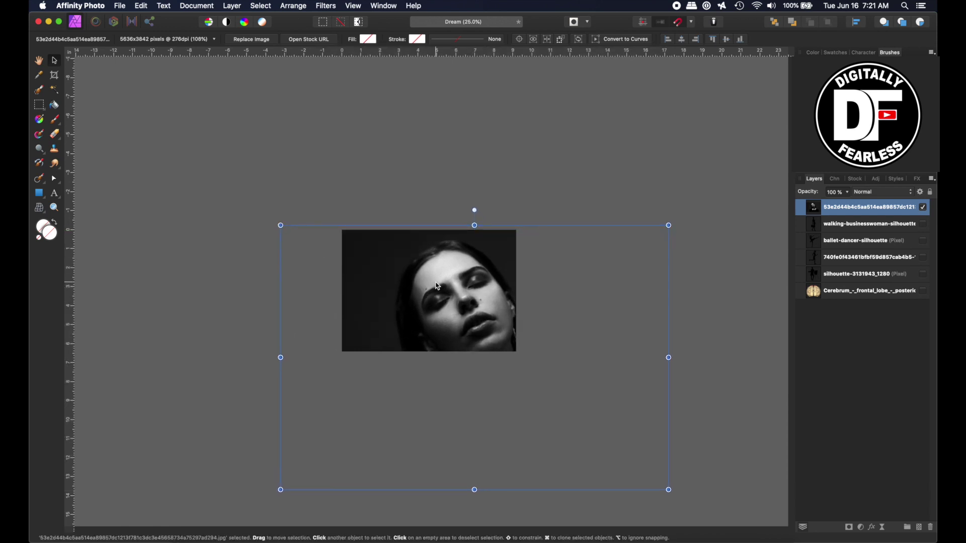
- Crop the canvas to 2484 × 2294 px, raising the top edge and trimming the left side
key(super+d)
key(h)
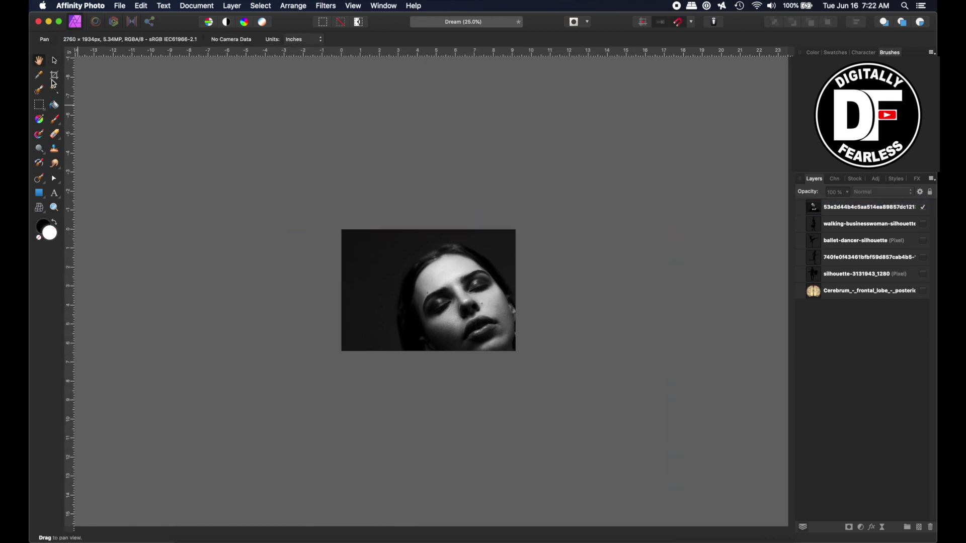
click(55, 75)
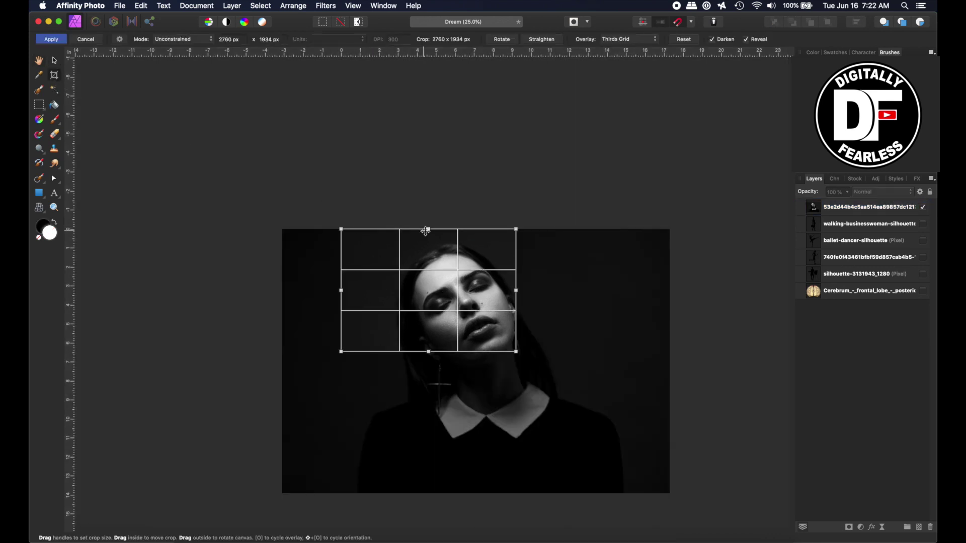
drag(429, 231, 431, 208)
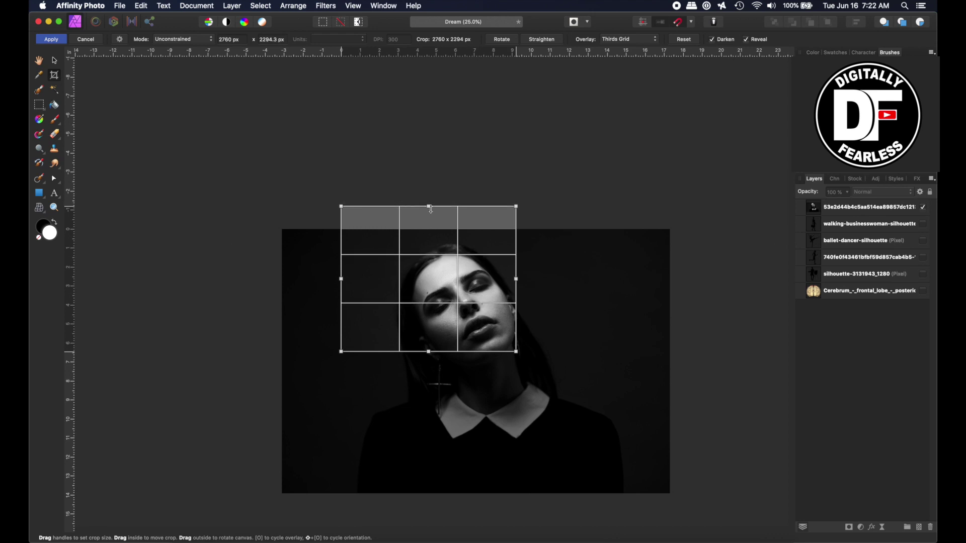
mouse_move(342, 279)
mouse_down()
mouse_move(367, 282)
mouse_move(358, 283)
mouse_up()
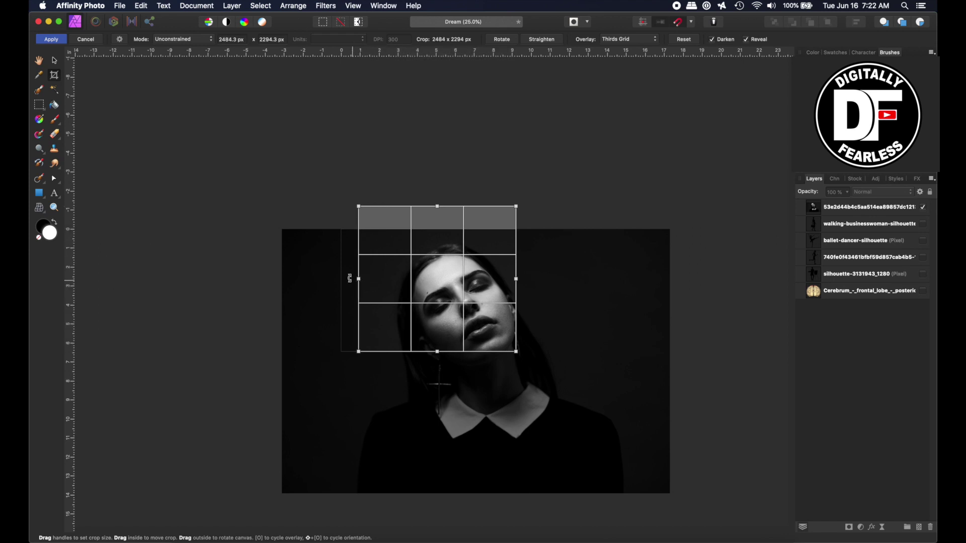
key(Return)
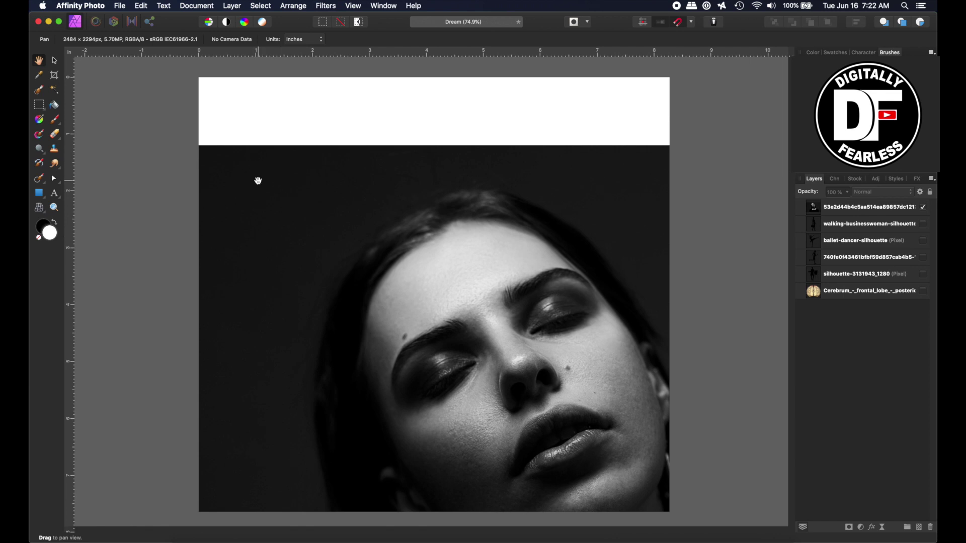
- Convert the portrait to curves and raise both top corner nodes to the canvas top edge
key(super+minus)
key(super+minus)
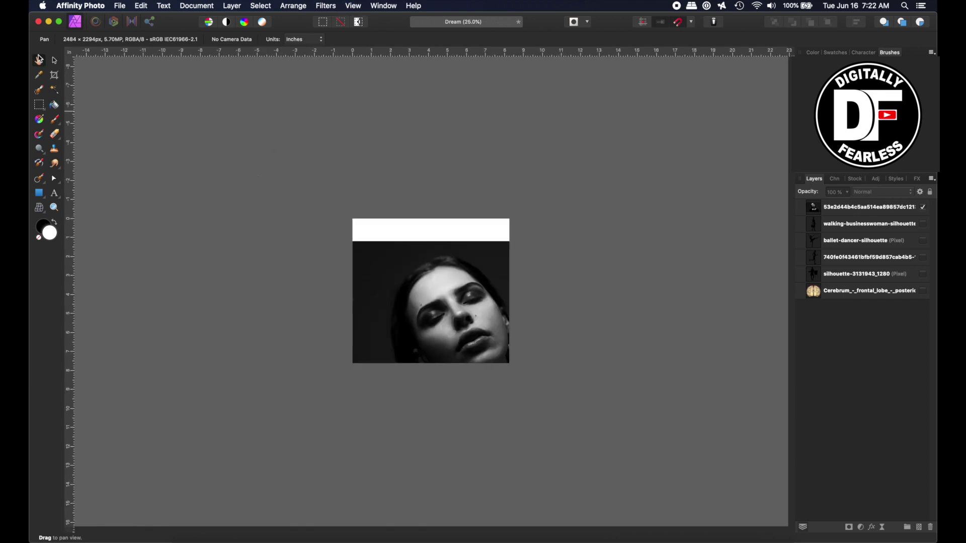
click(54, 60)
click(362, 256)
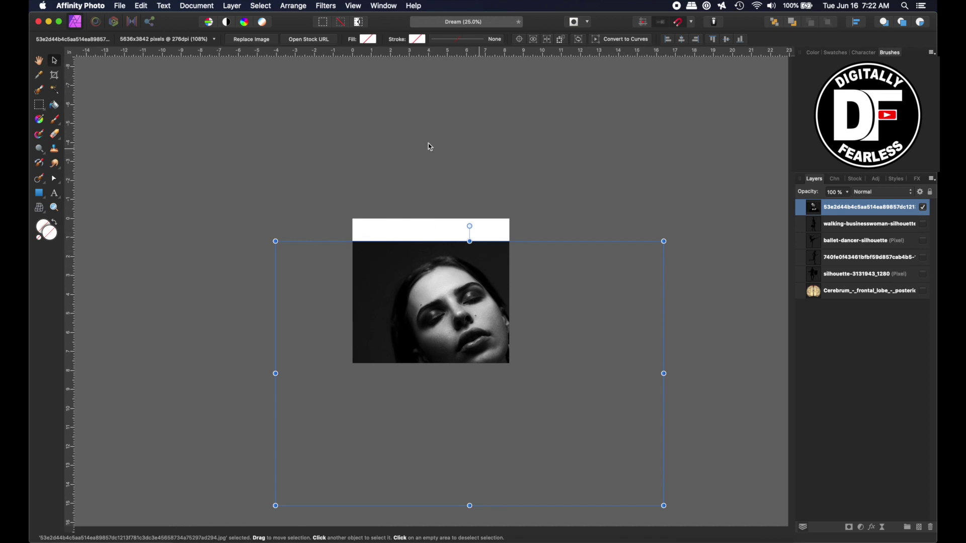
click(624, 40)
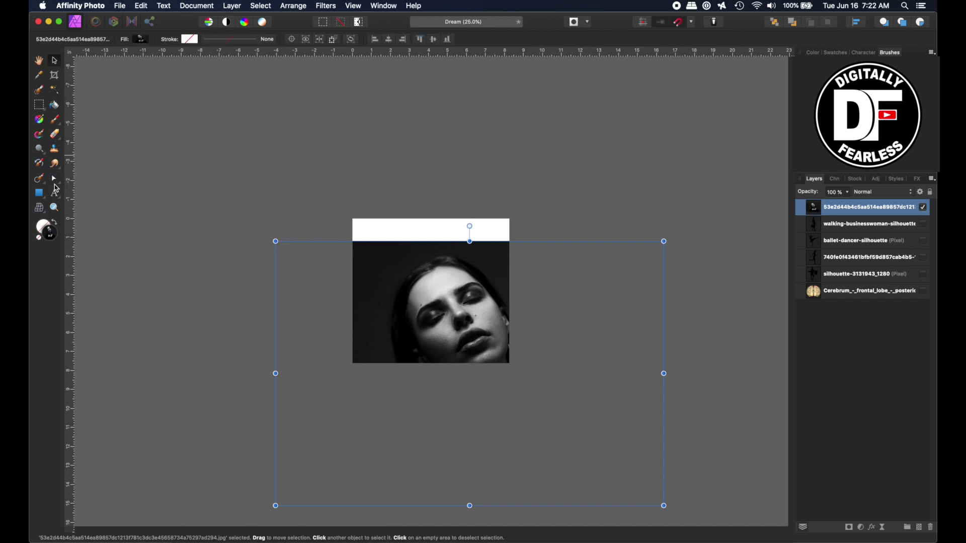
click(55, 180)
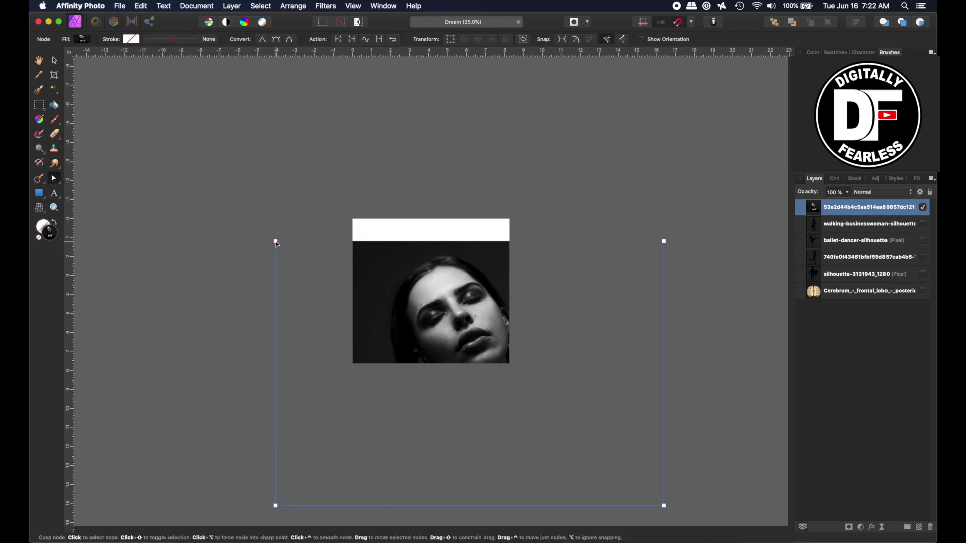
drag(276, 241, 275, 211)
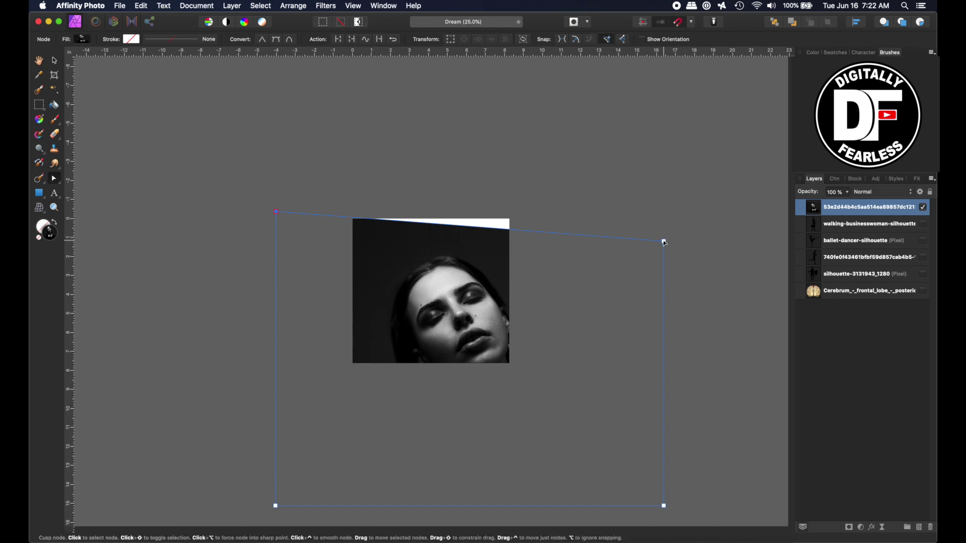
drag(664, 243, 661, 212)
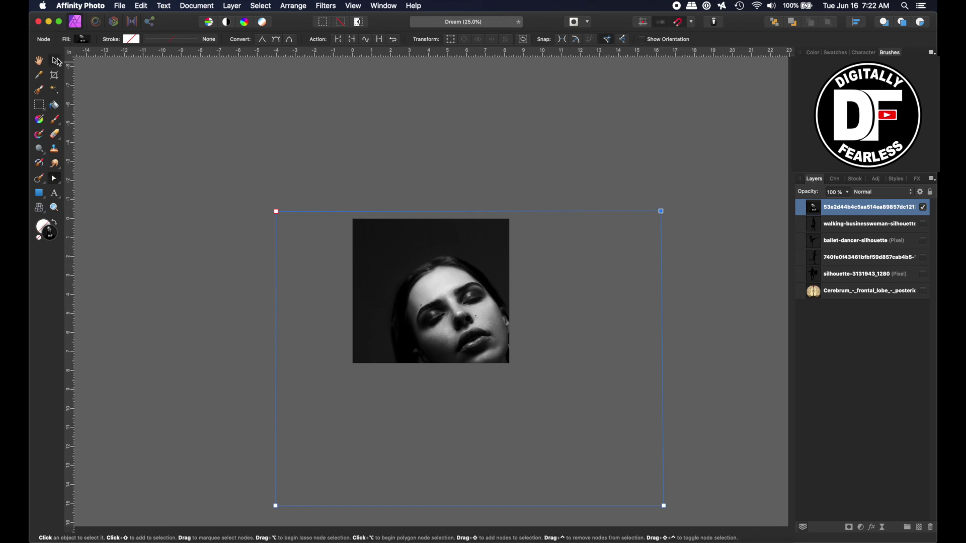
click(56, 61)
key(super+0)
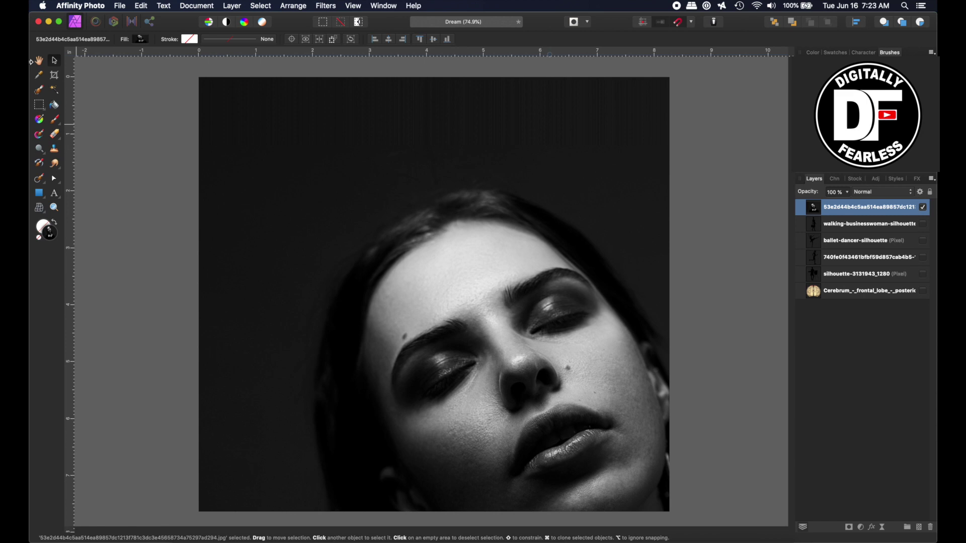
- Apply Rasterize & Trim to the woman's photo layer, then view the canvas at 75%
click(40, 61)
click(55, 61)
right_click(816, 210)
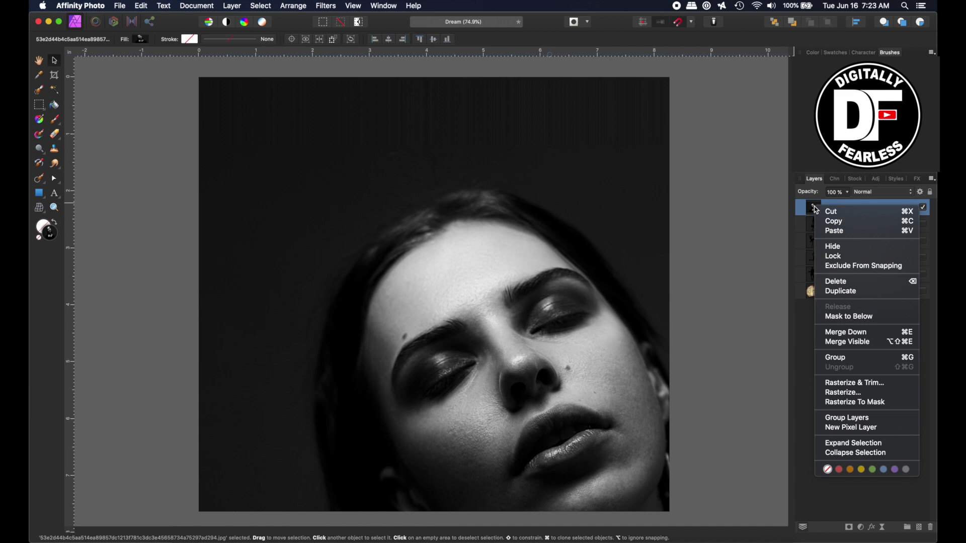
click(171, 218)
key(super+minus)
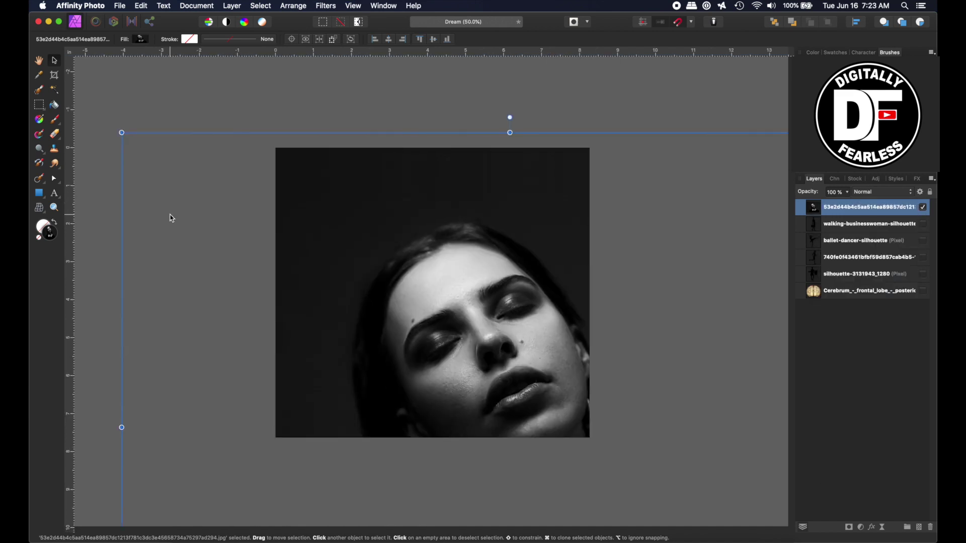
key(super+minus)
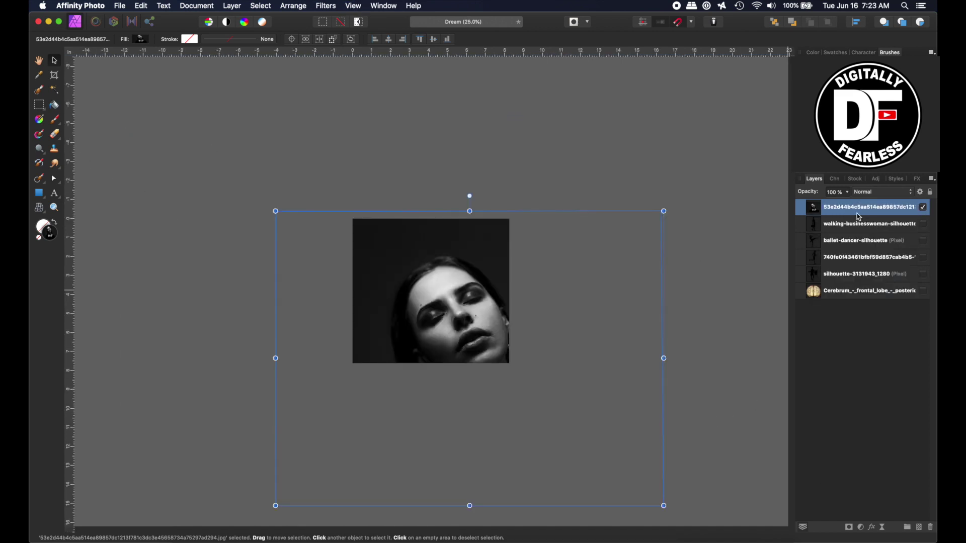
right_click(855, 212)
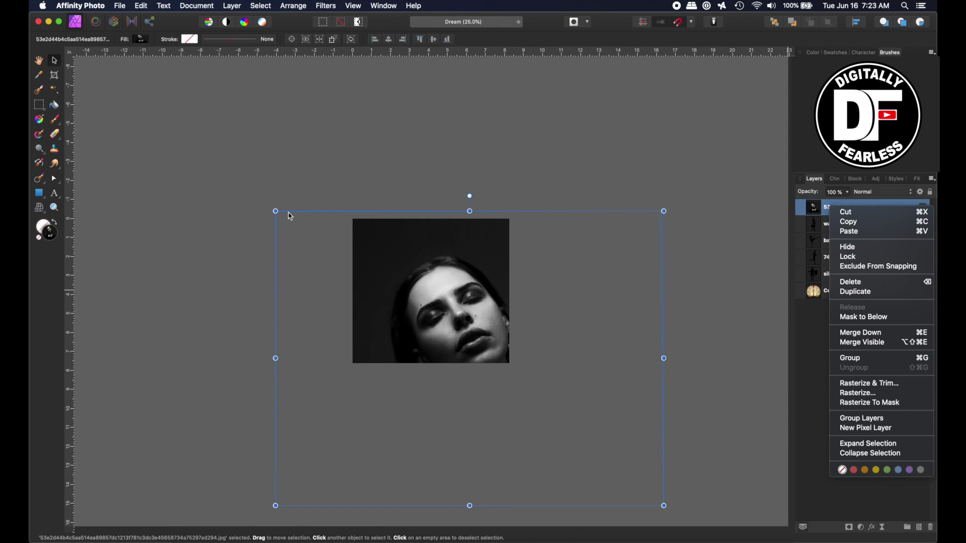
click(862, 379)
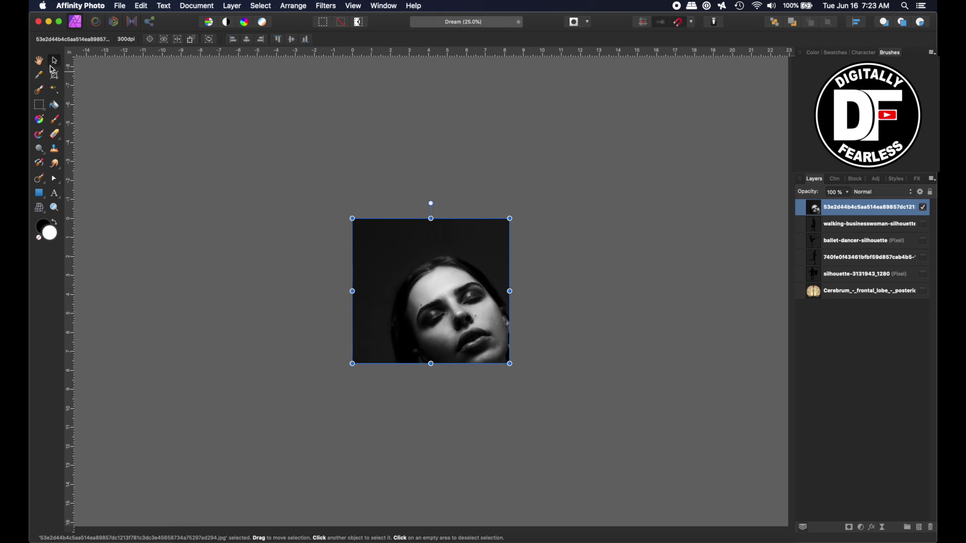
click(39, 60)
key(super+1)
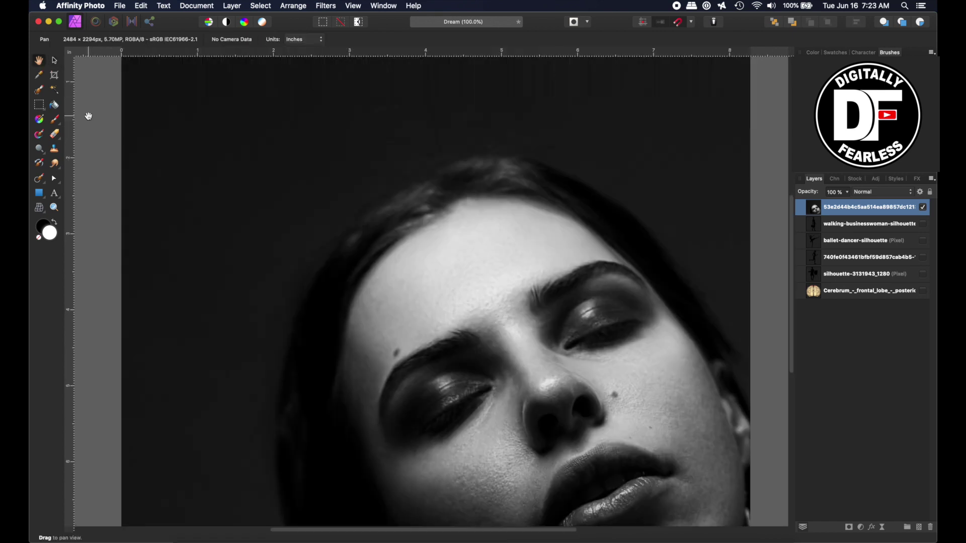
key(super+minus)
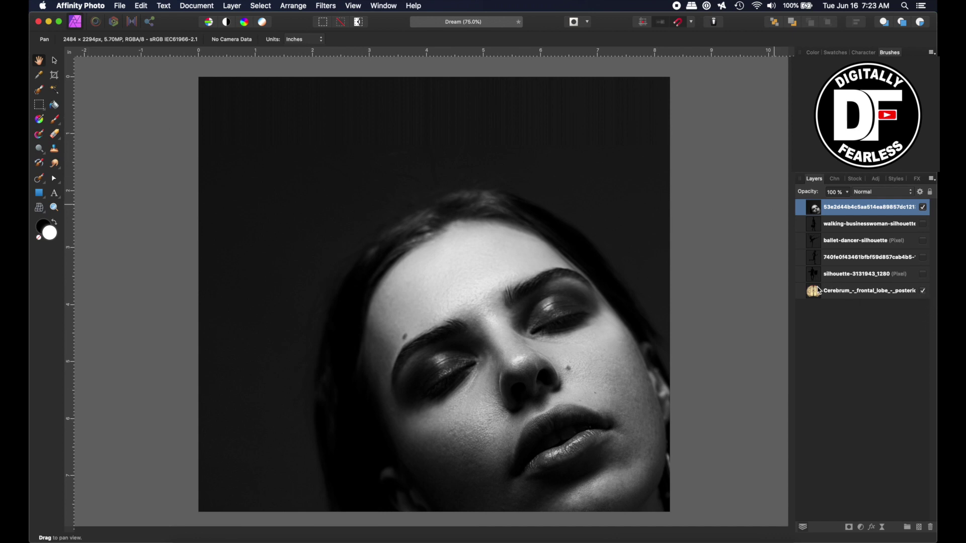
- Move the Cerebrum layer to the top and place the brain on her forehead, rotated about 26°
drag(819, 290, 819, 206)
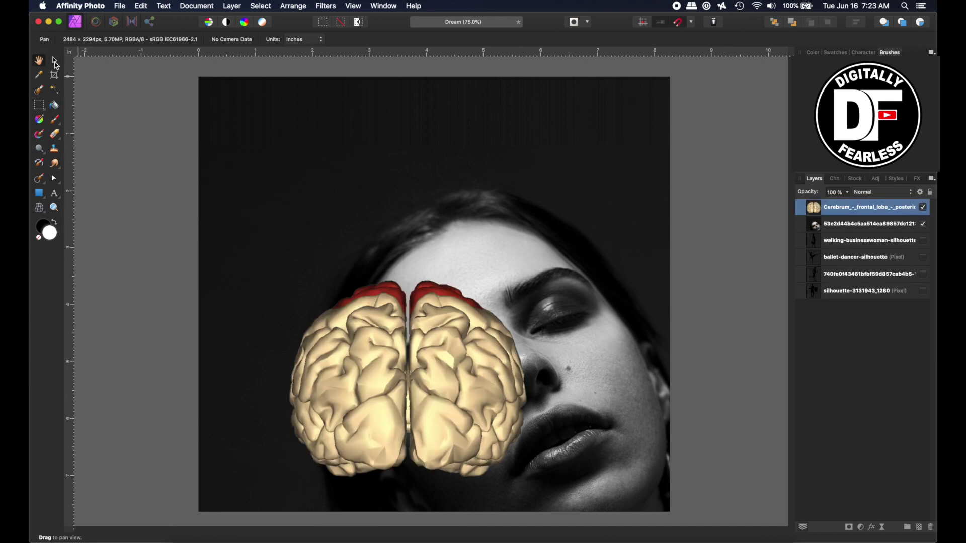
click(55, 61)
drag(442, 338, 488, 190)
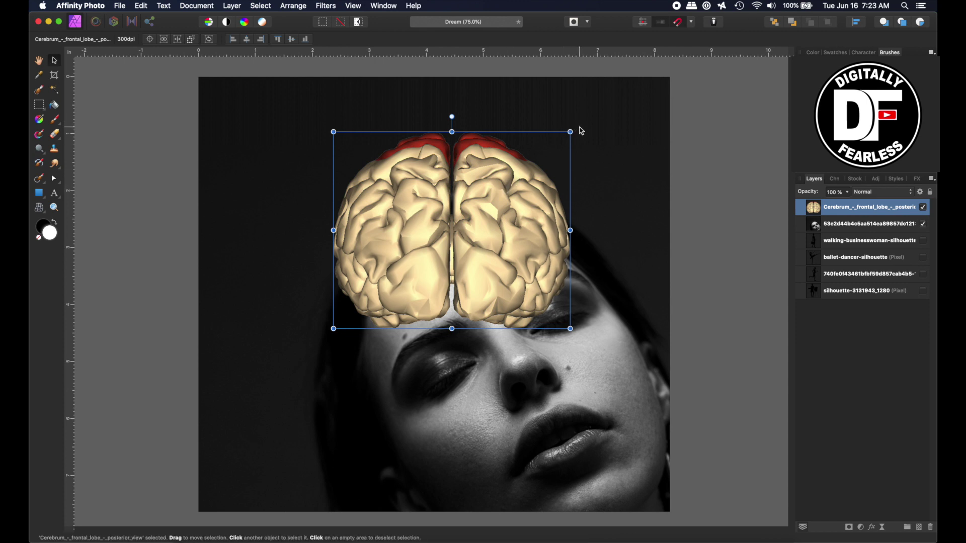
drag(573, 128, 516, 85)
drag(496, 164, 472, 154)
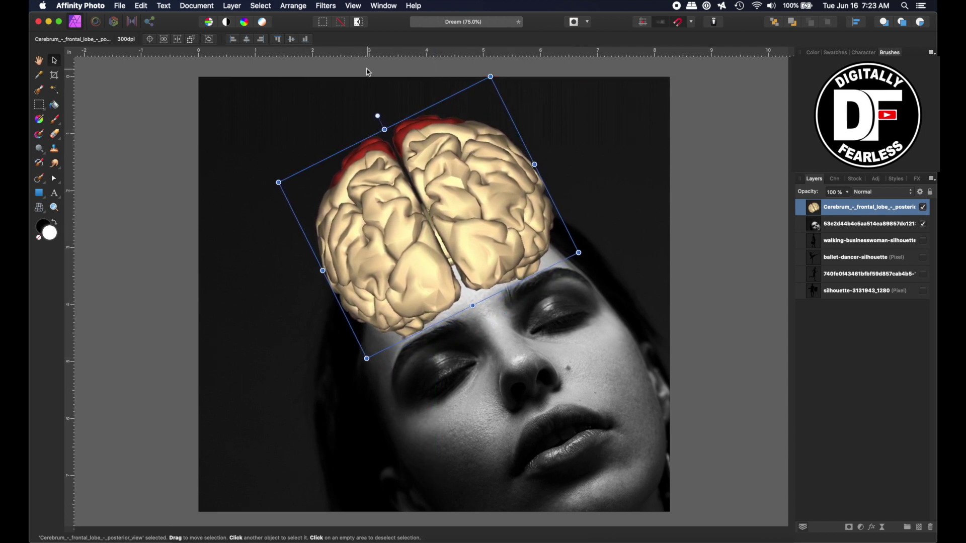
- Resize the brain, shortening its height and widening both sides to span the forehead
drag(384, 130, 406, 173)
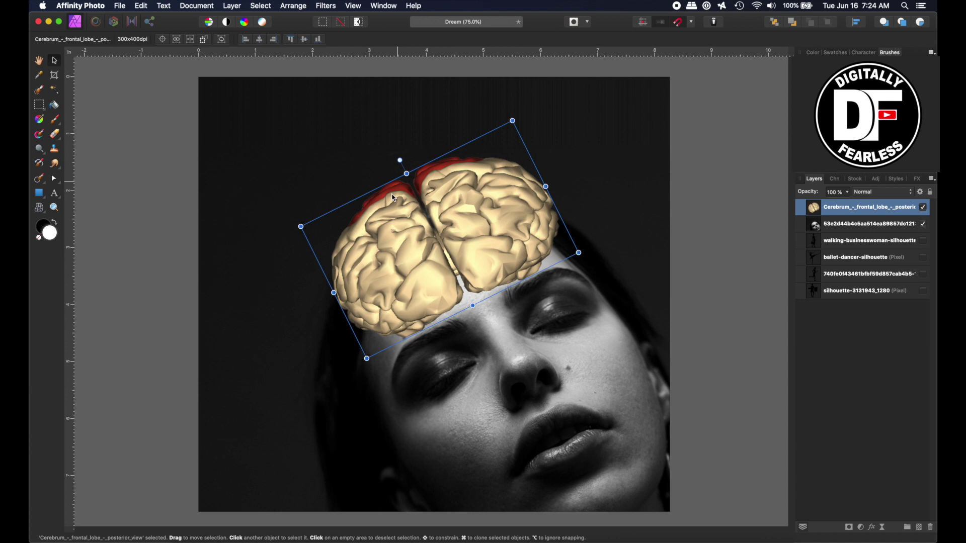
drag(333, 294, 318, 301)
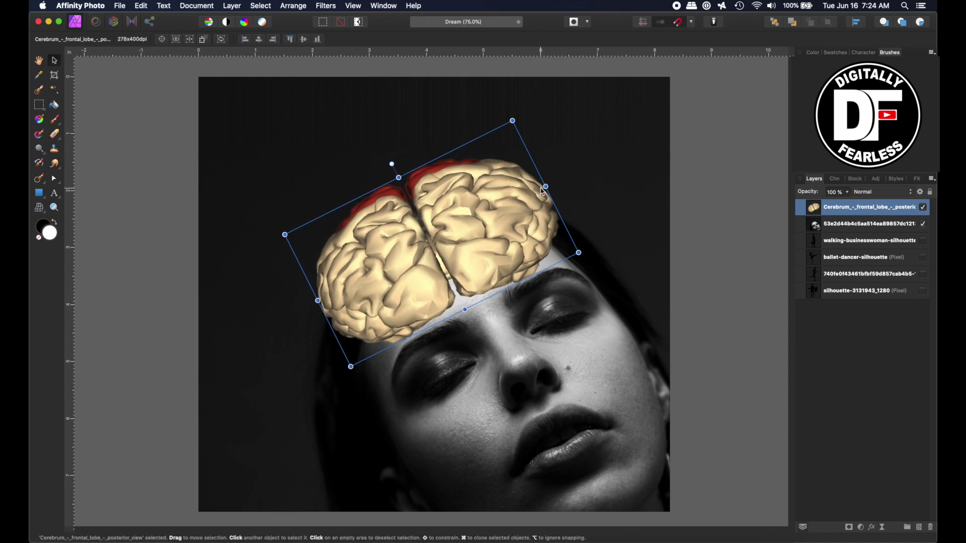
mouse_move(546, 187)
mouse_down()
mouse_move(557, 182)
mouse_move(547, 186)
mouse_up()
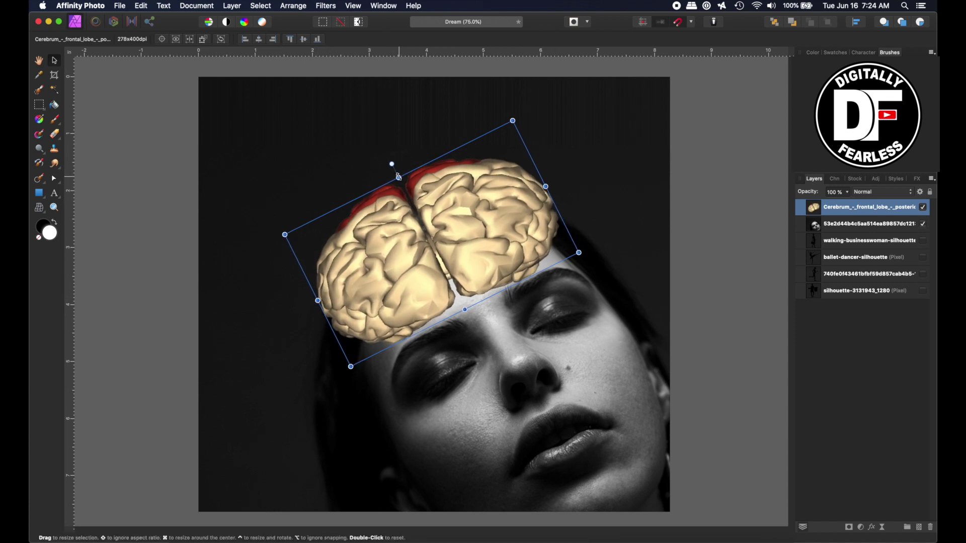
mouse_move(399, 176)
mouse_down()
mouse_move(405, 203)
mouse_move(401, 173)
mouse_move(403, 186)
mouse_up()
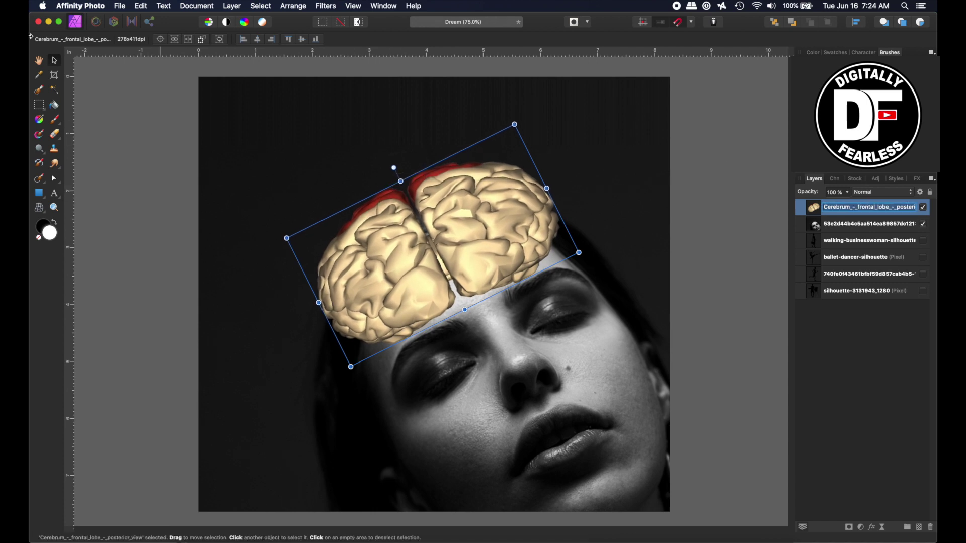
click(111, 103)
key(super+z)
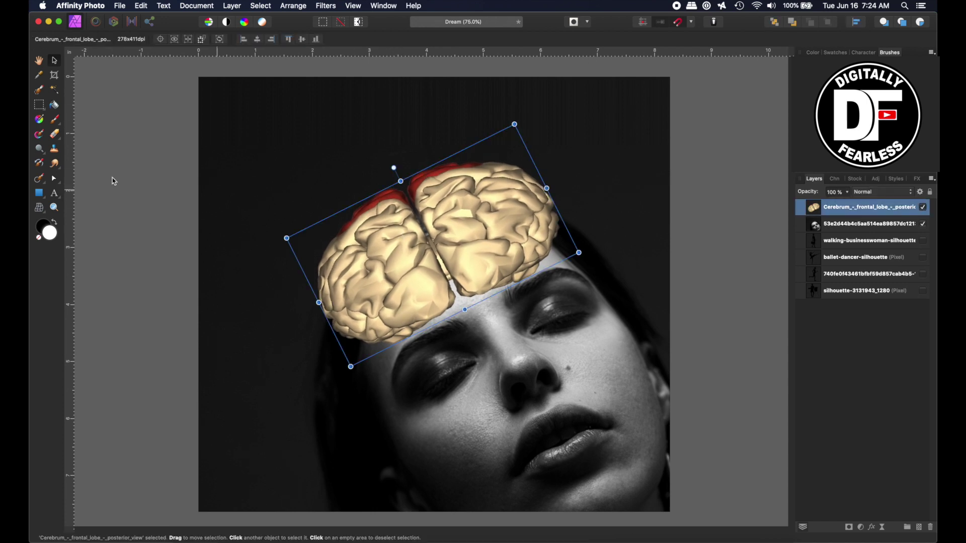
- Start a mesh warp on the brain and bend its top-left corner and top edge
click(44, 211)
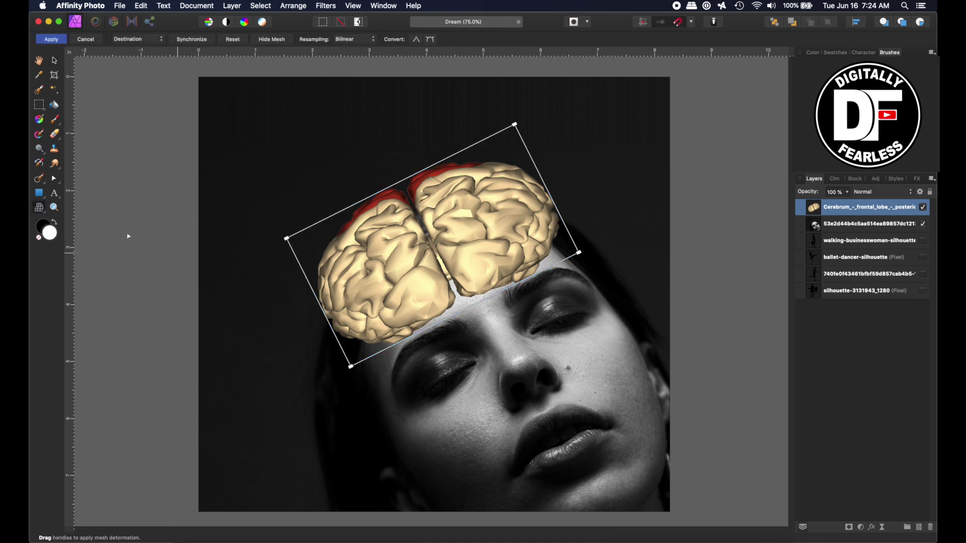
mouse_move(42, 208)
mouse_down()
mouse_move(59, 208)
mouse_move(61, 223)
mouse_move(41, 210)
mouse_up()
drag(287, 239, 290, 248)
drag(365, 208, 346, 201)
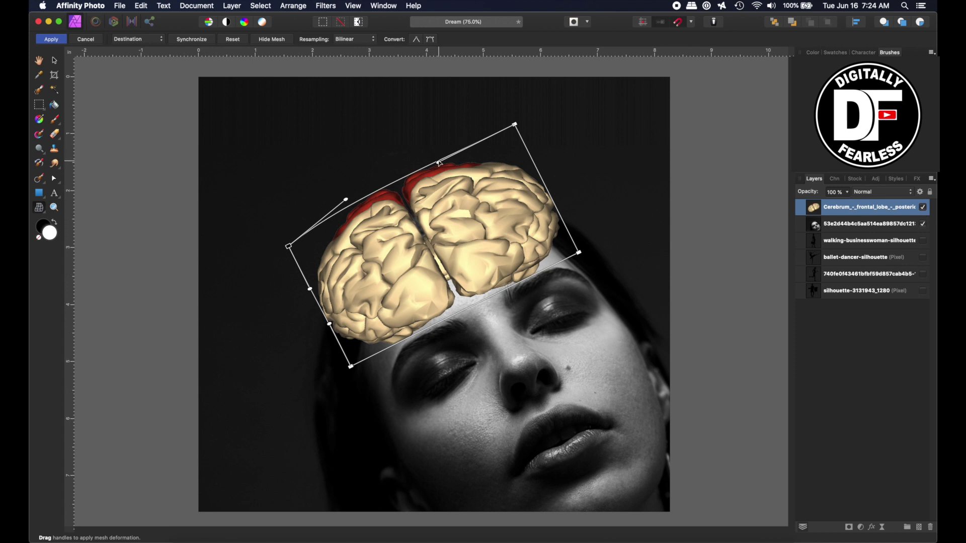
drag(439, 163, 438, 150)
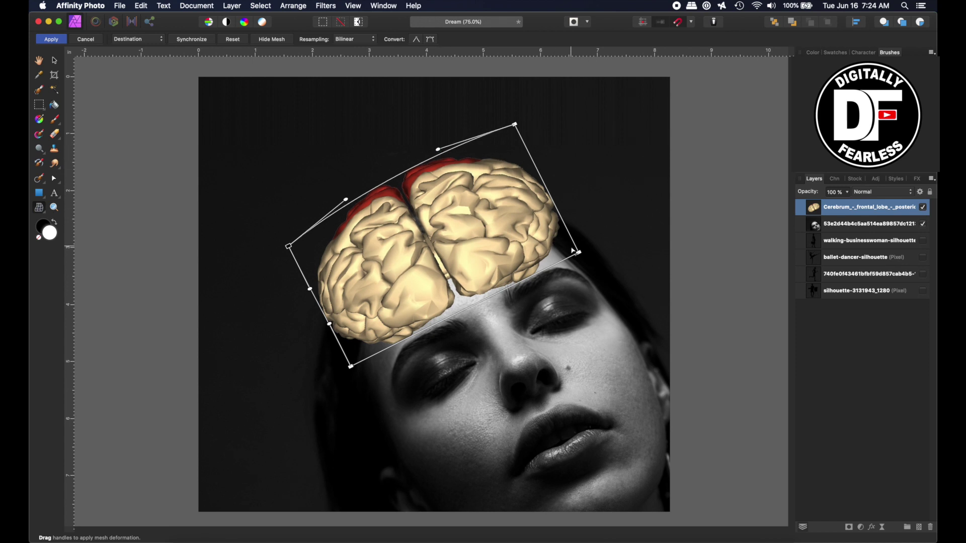
key(super+z)
- Warp the brain's right, left and bottom edges so its lower edge hugs the forehead
drag(580, 256, 569, 252)
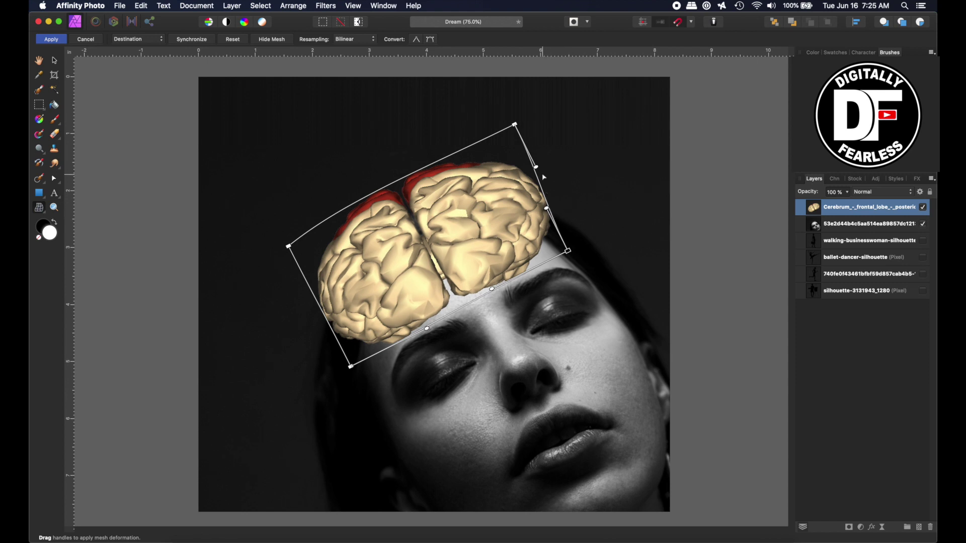
drag(536, 168, 521, 181)
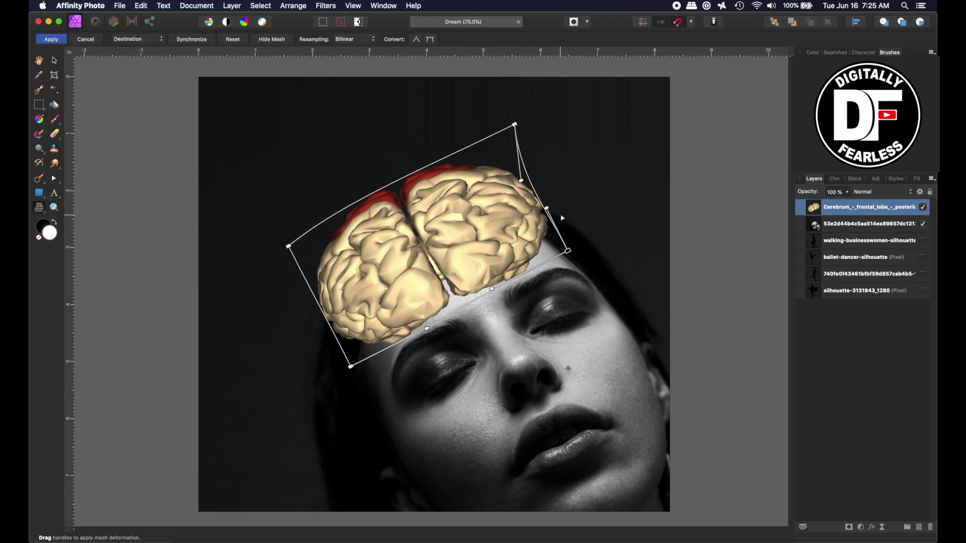
drag(547, 209, 559, 212)
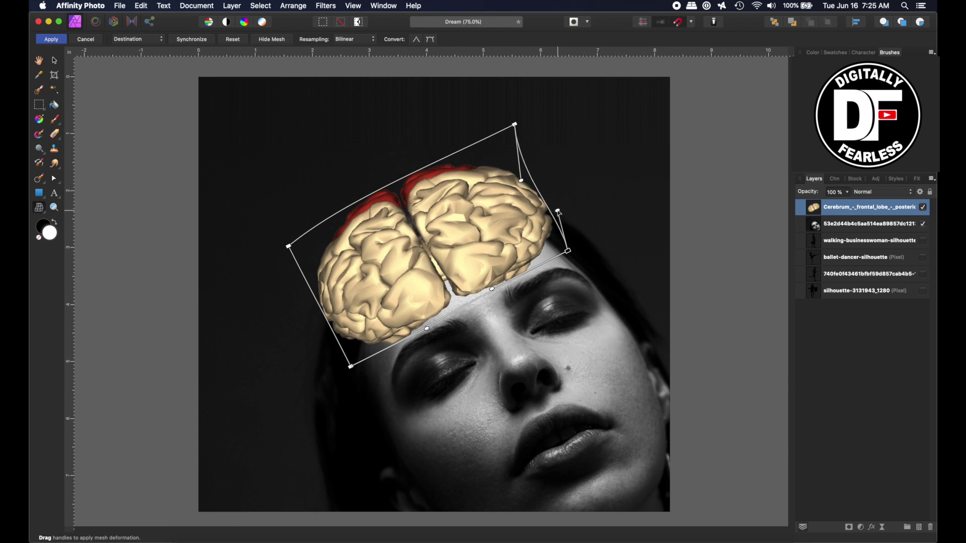
mouse_move(290, 248)
mouse_down()
mouse_move(290, 255)
mouse_move(303, 249)
mouse_up()
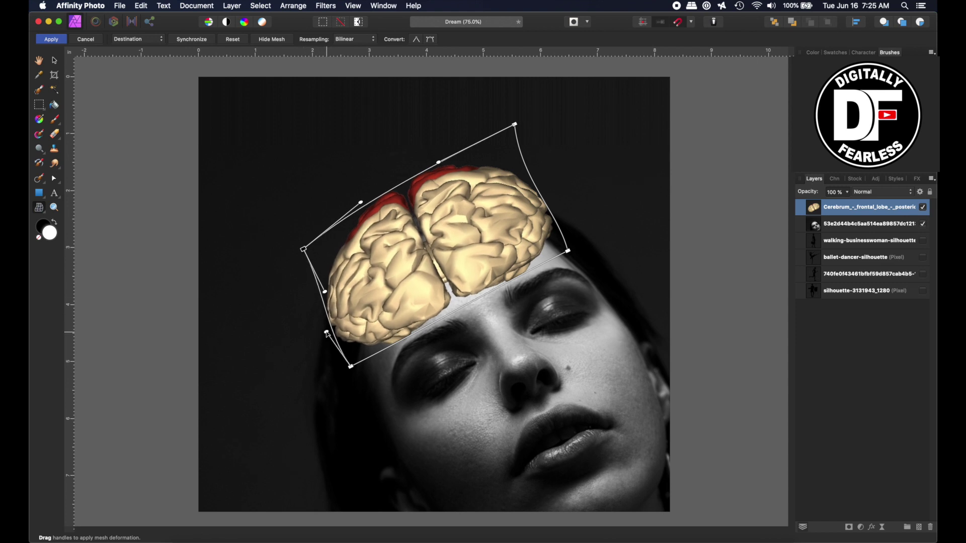
drag(330, 326, 336, 328)
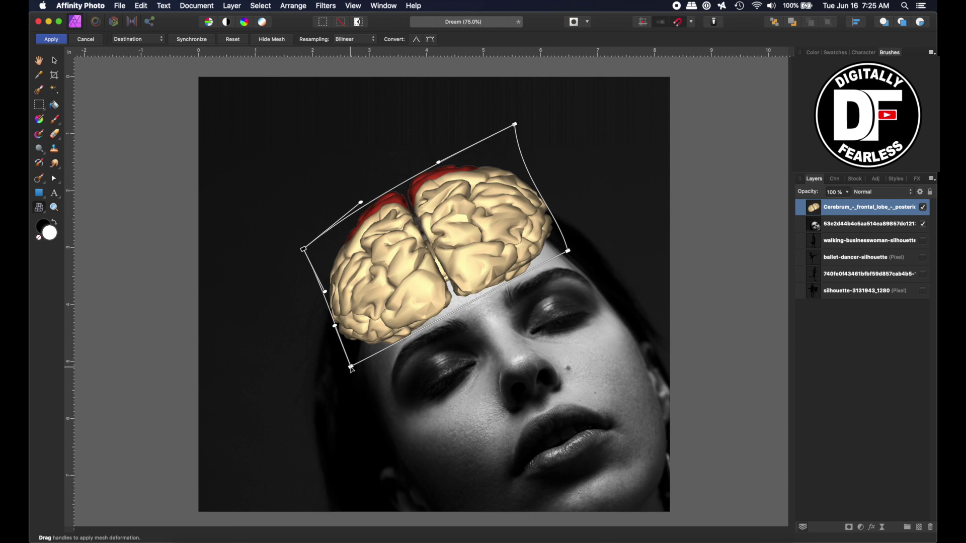
drag(351, 369, 353, 360)
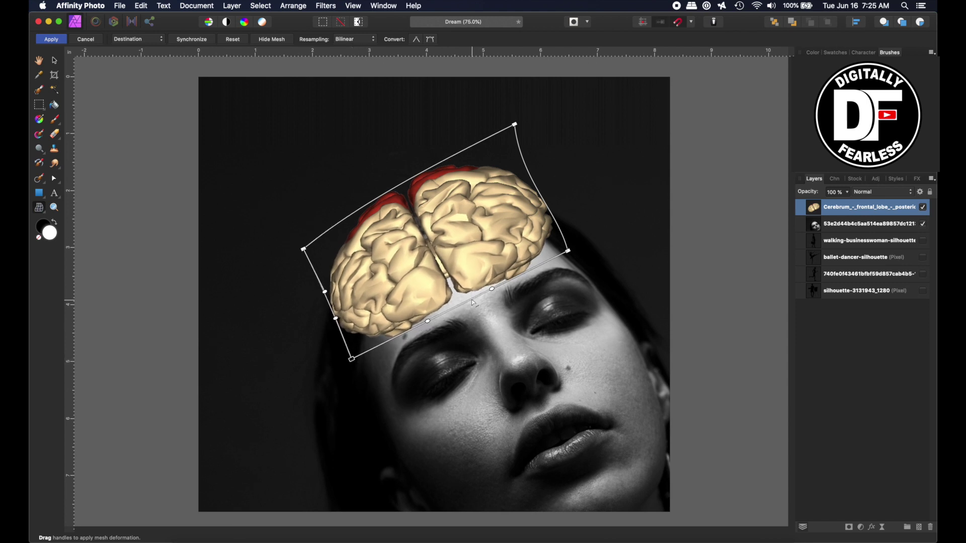
drag(472, 302, 475, 289)
drag(568, 250, 574, 252)
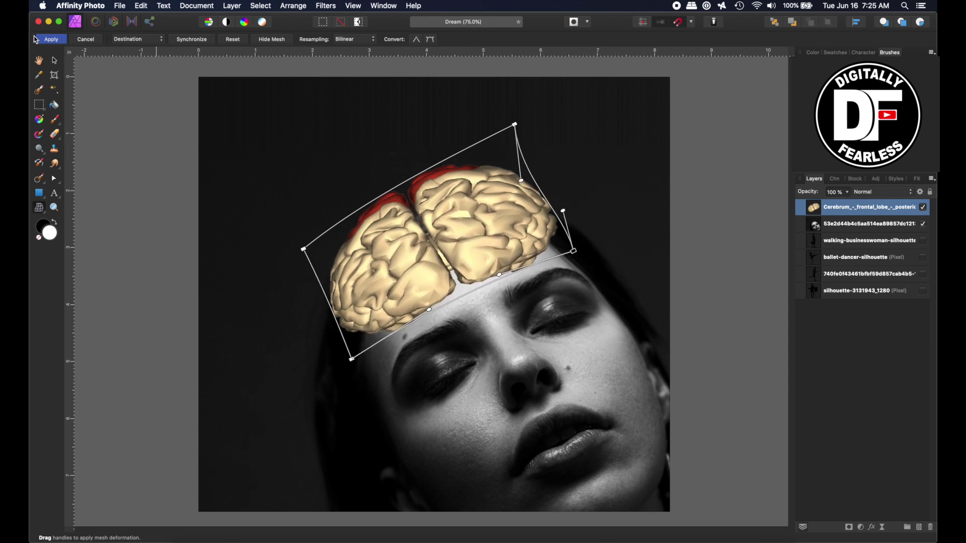
- Apply the mesh warp and add an HSL adjustment with Saturation Shift fully left
click(36, 39)
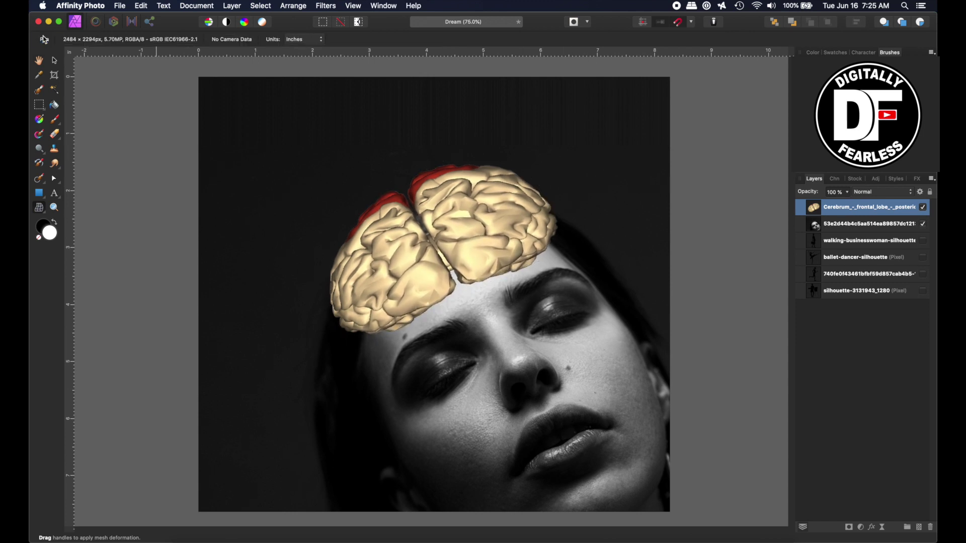
click(861, 528)
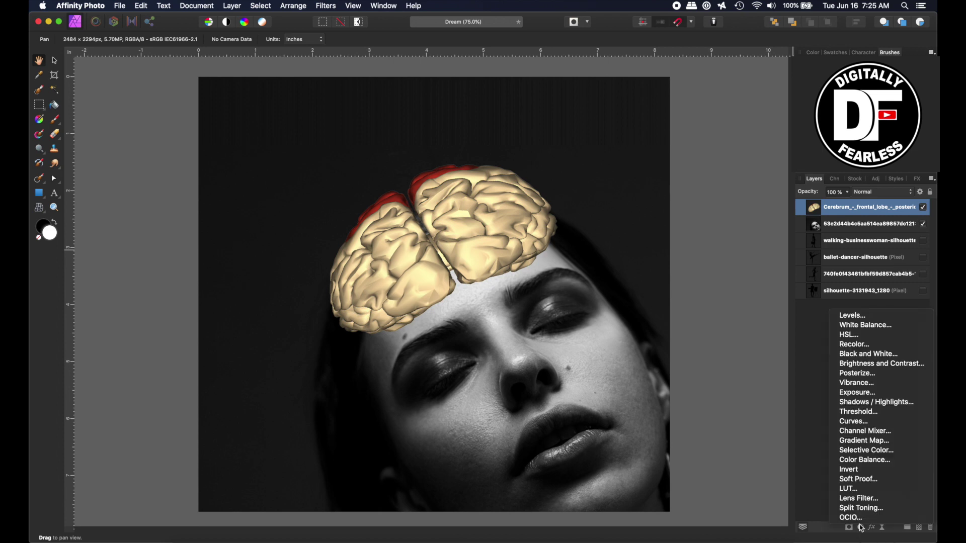
click(848, 335)
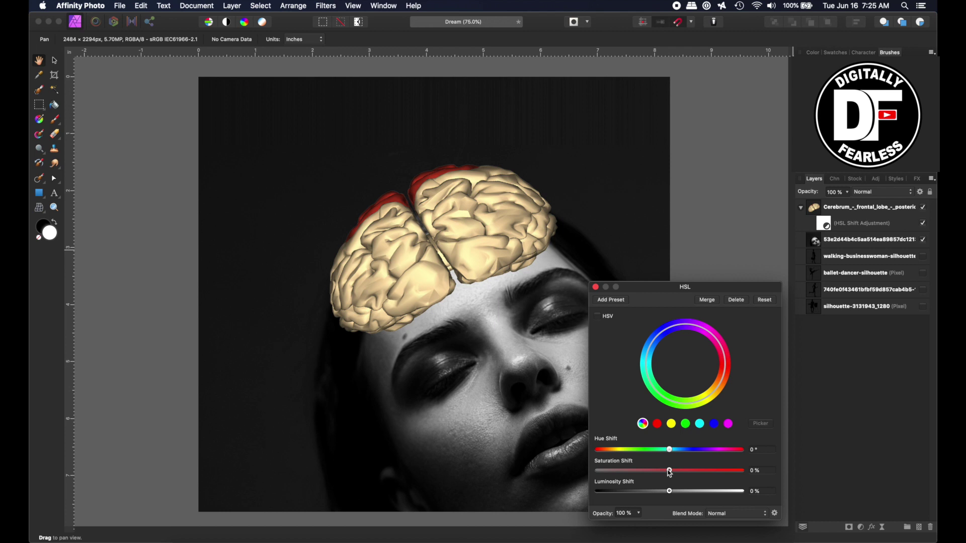
drag(669, 473, 578, 471)
key(v)
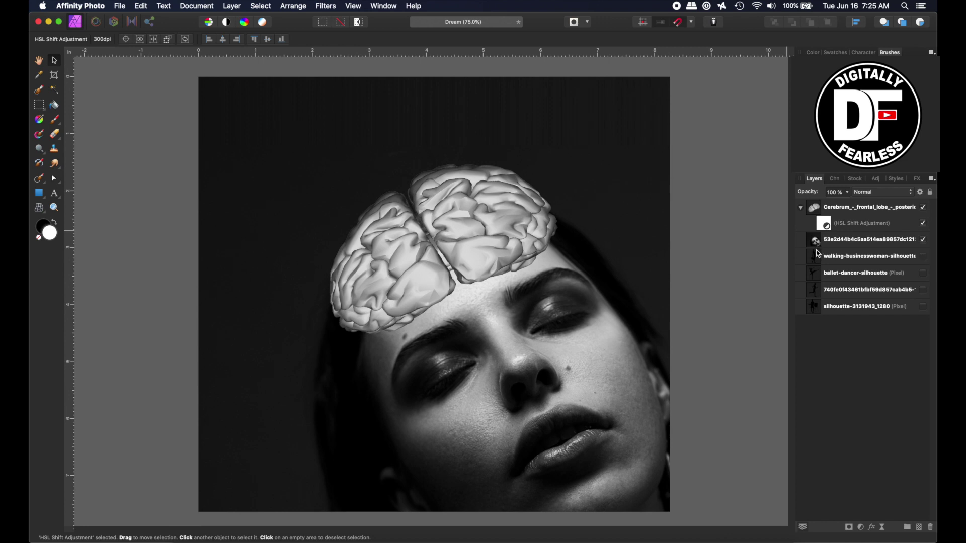
- Move the four silhouette layers above the Cerebrum layer
click(801, 208)
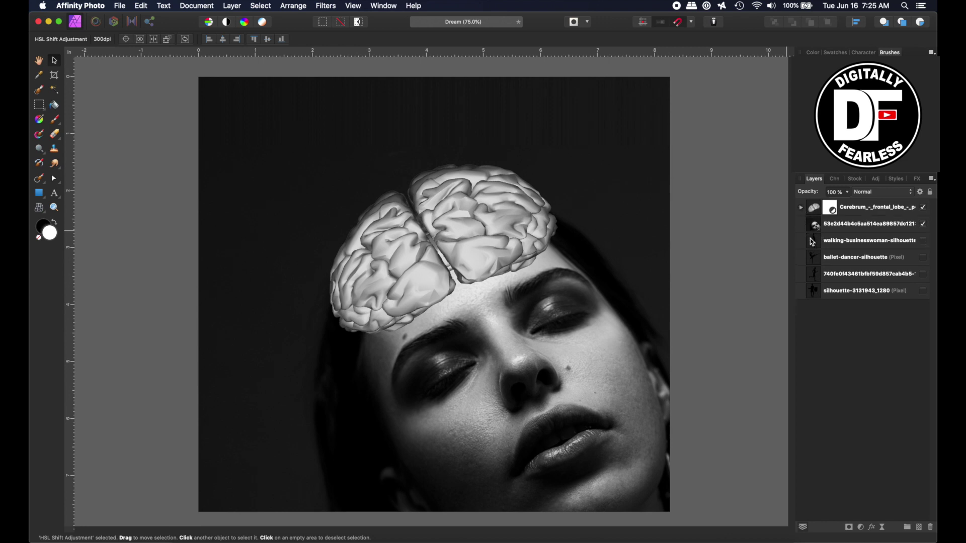
click(814, 243)
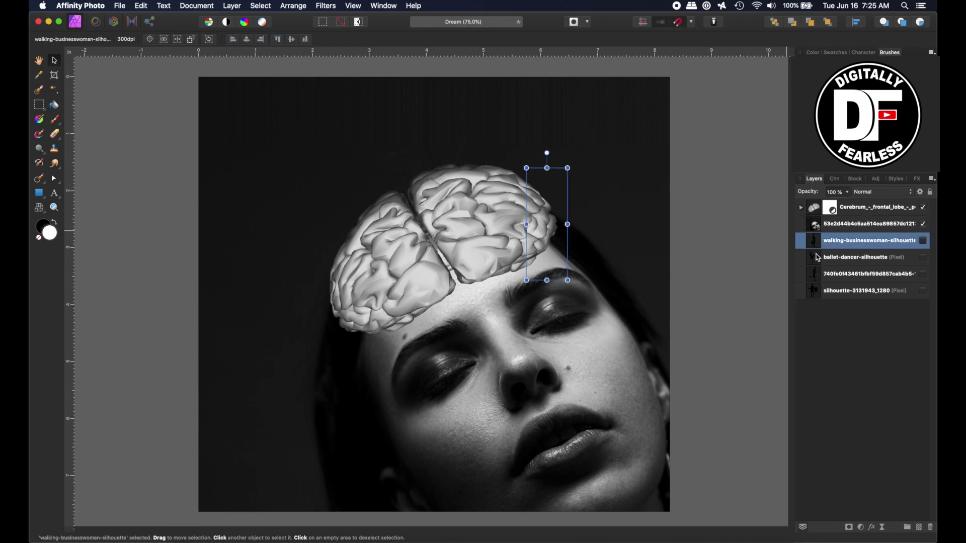
shift+click(815, 289)
drag(817, 245, 816, 202)
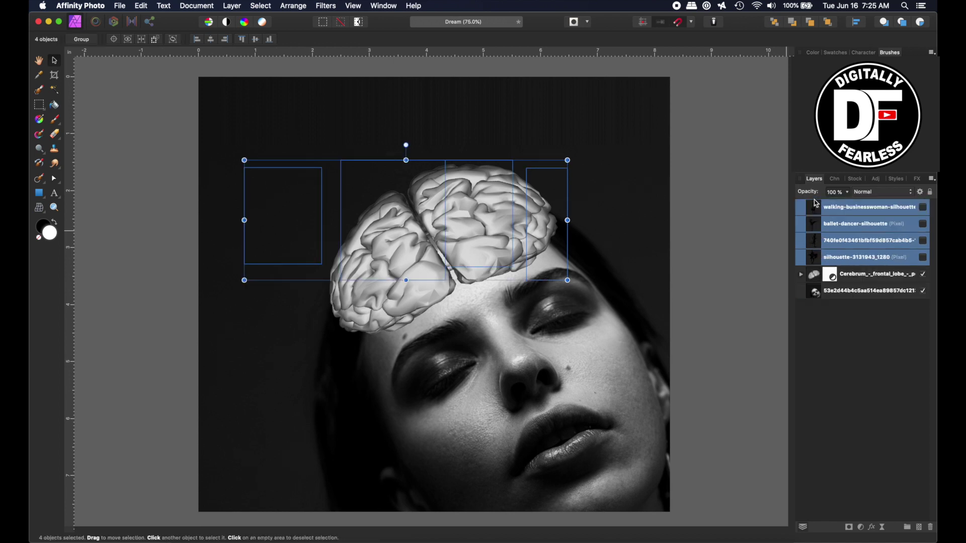
key(super+d)
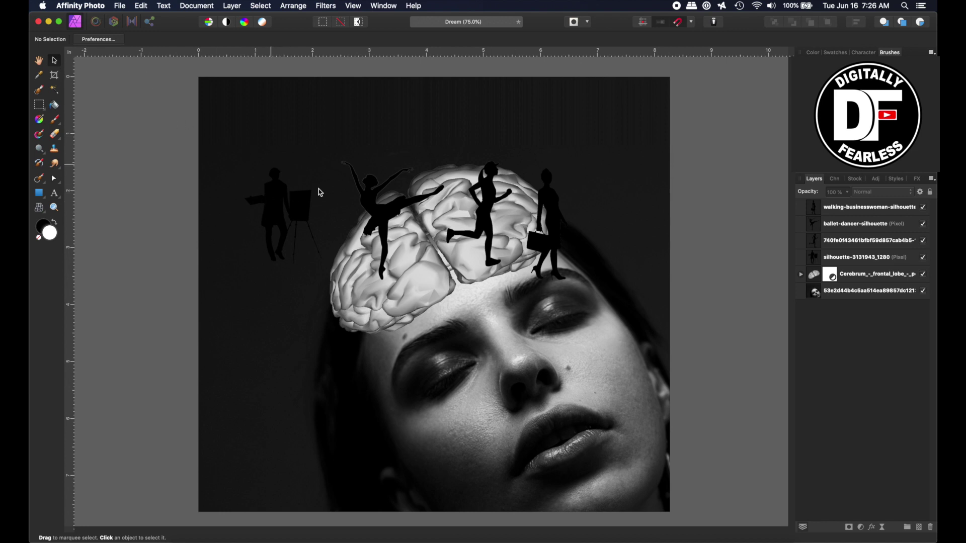
- Drag the silhouettes onto the brain, the dancer to the right and the runner to the left half
mouse_move(276, 194)
mouse_down()
mouse_move(473, 151)
mouse_move(576, 203)
mouse_move(359, 210)
mouse_move(349, 228)
mouse_up()
right_click(349, 228)
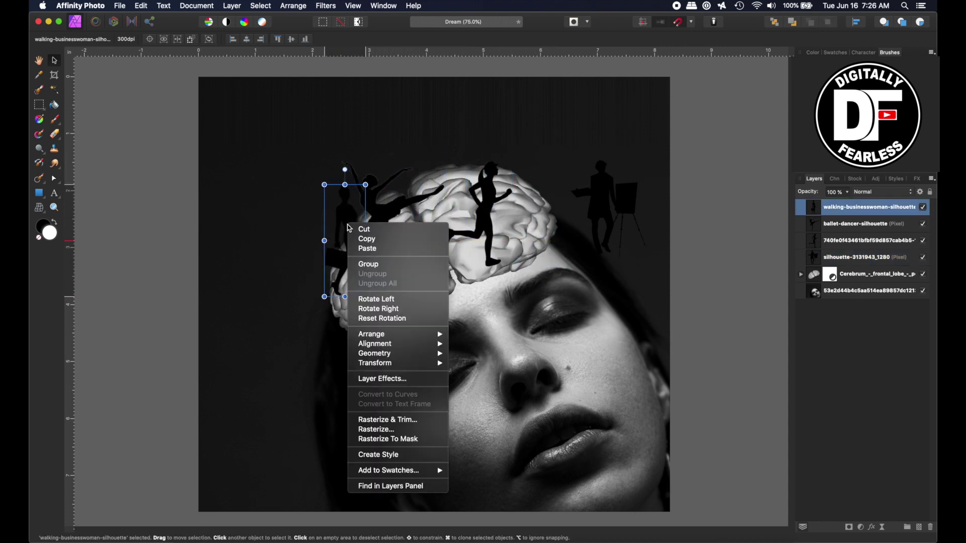
click(375, 213)
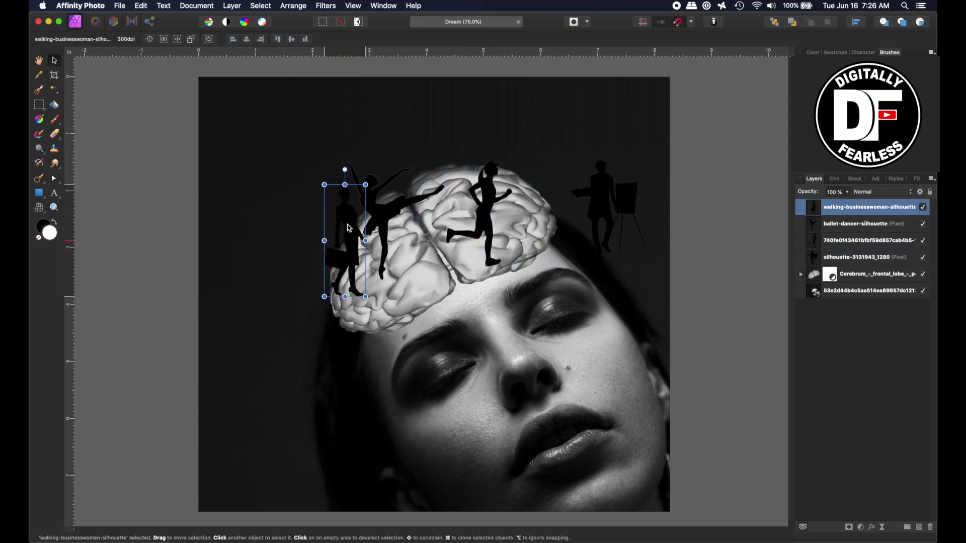
click(384, 213)
drag(384, 213, 550, 202)
drag(486, 204, 408, 204)
right_click(408, 204)
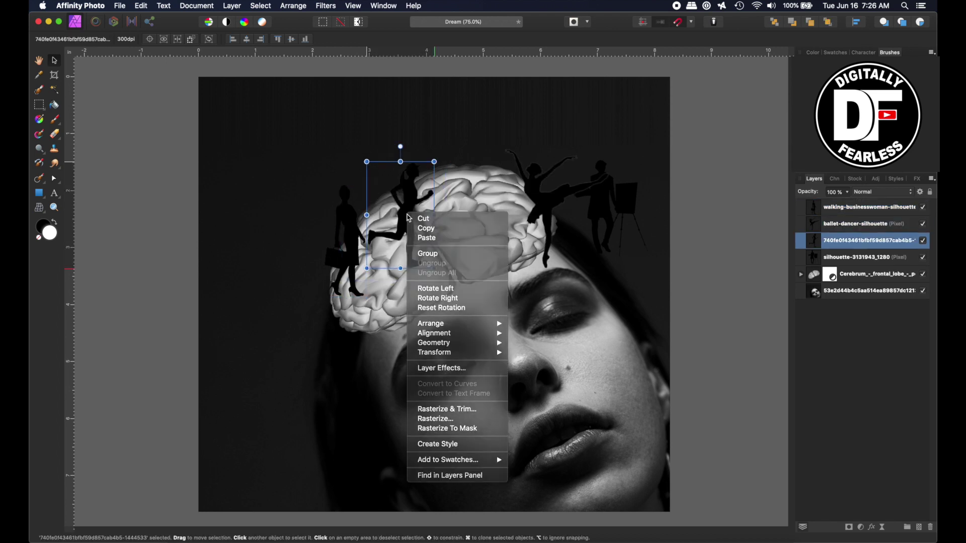
click(361, 152)
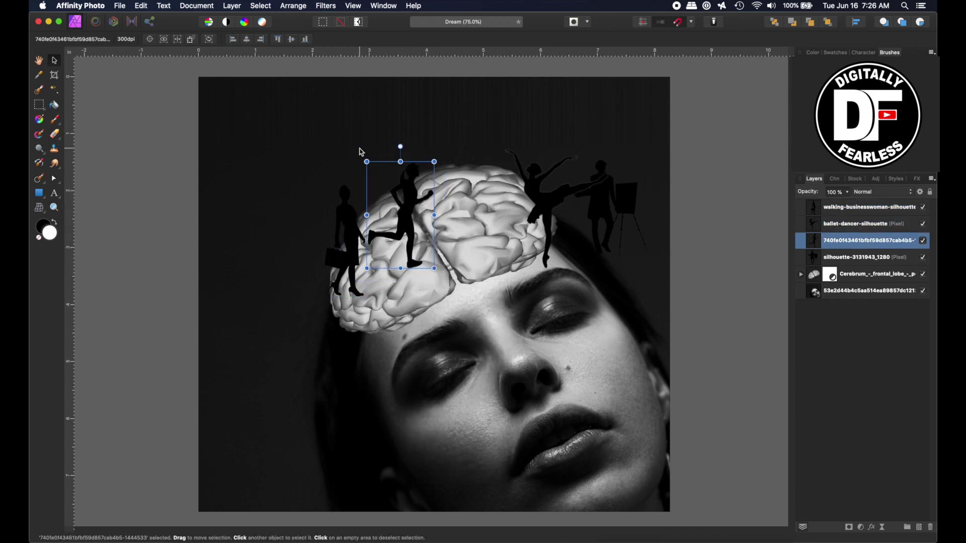
- Set the painter beside the dancer and fine-tune the dancer, businesswoman and runner positions
click(609, 199)
mouse_move(610, 199)
mouse_down()
mouse_move(499, 166)
mouse_move(482, 175)
mouse_up()
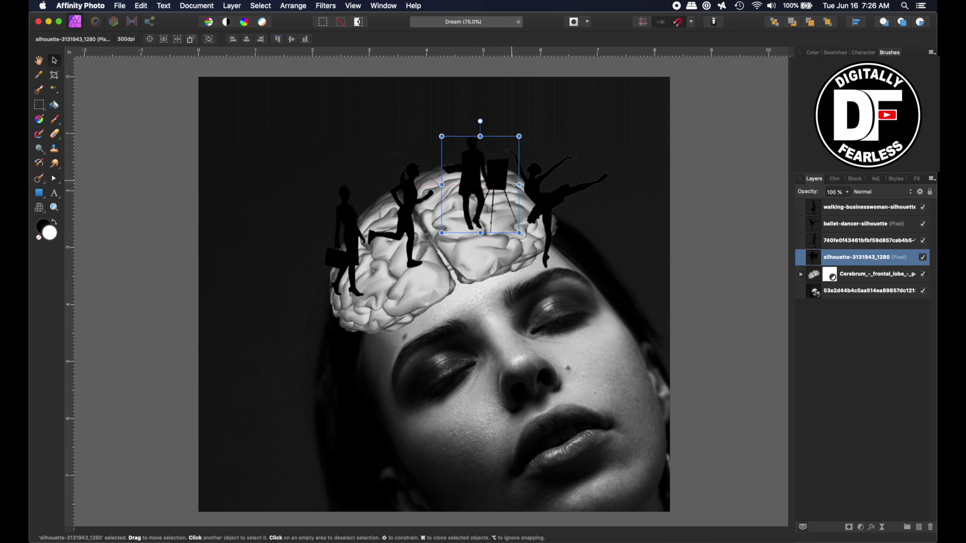
click(552, 201)
drag(552, 202, 543, 182)
drag(346, 227, 348, 212)
drag(408, 208, 408, 225)
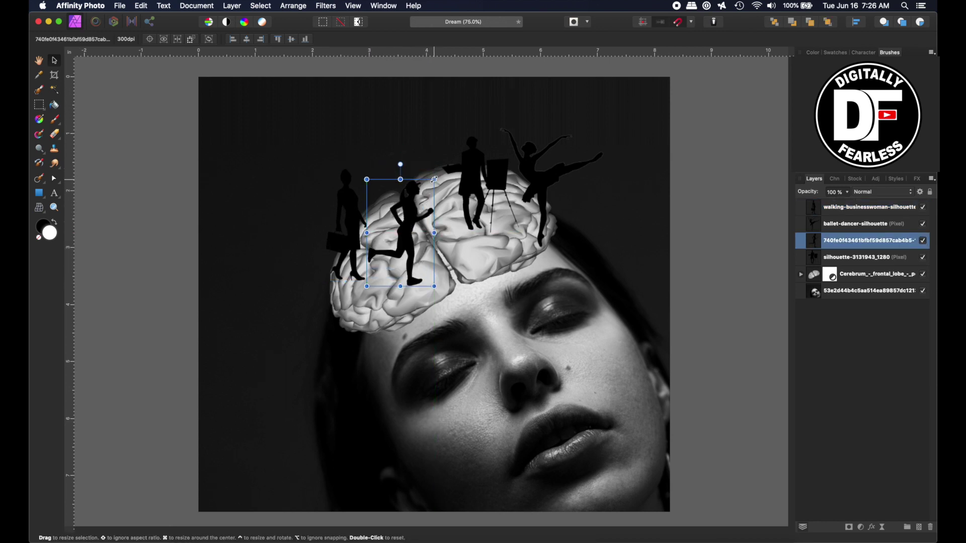
- Flip the businesswoman horizontally and tilt her about 10 degrees
click(346, 217)
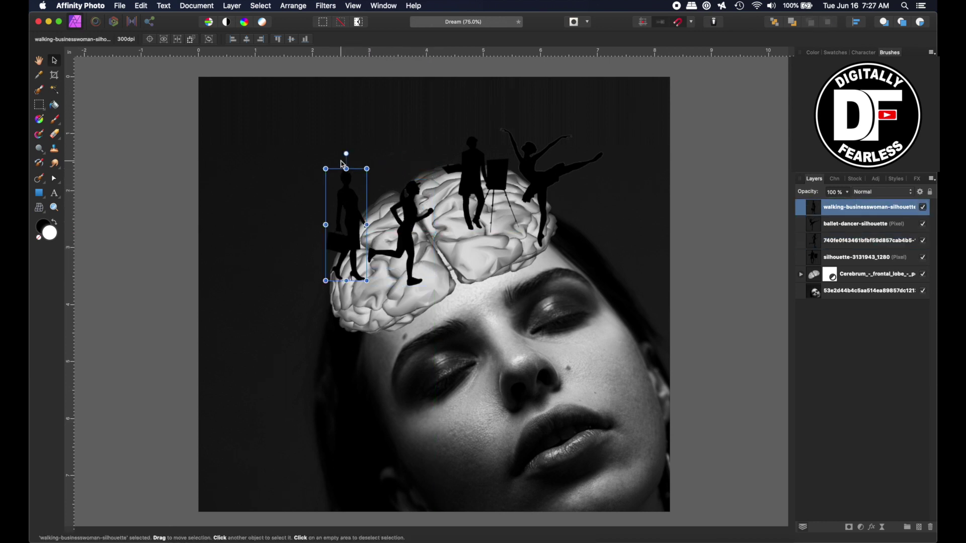
click(291, 7)
click(311, 195)
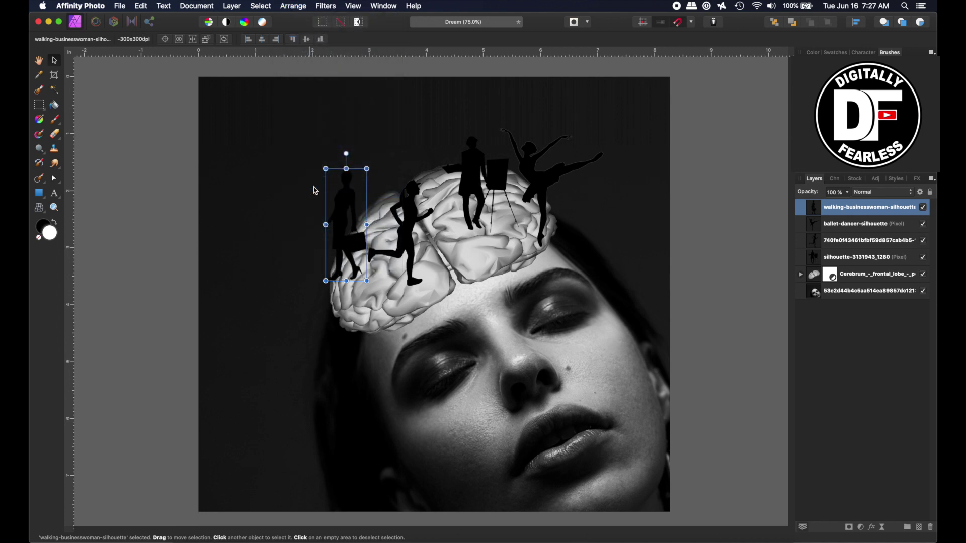
drag(346, 153, 354, 173)
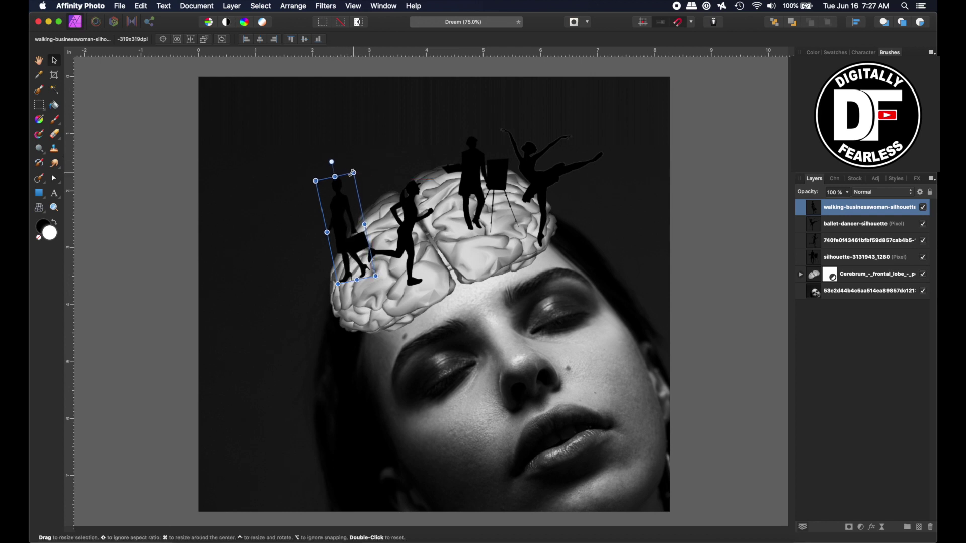
- Lower the running man about 29 px and tilt him about 17 degrees
click(412, 216)
drag(412, 222, 413, 237)
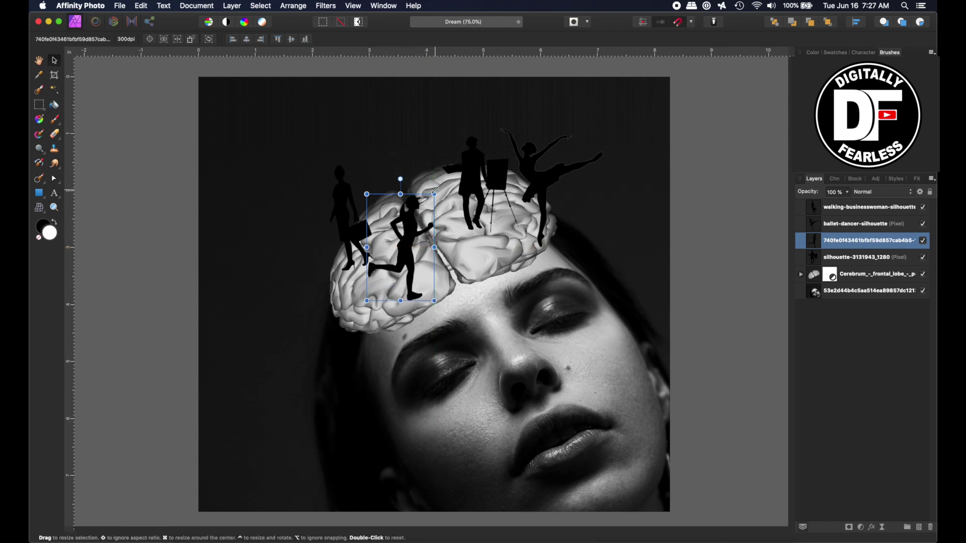
drag(435, 193, 405, 213)
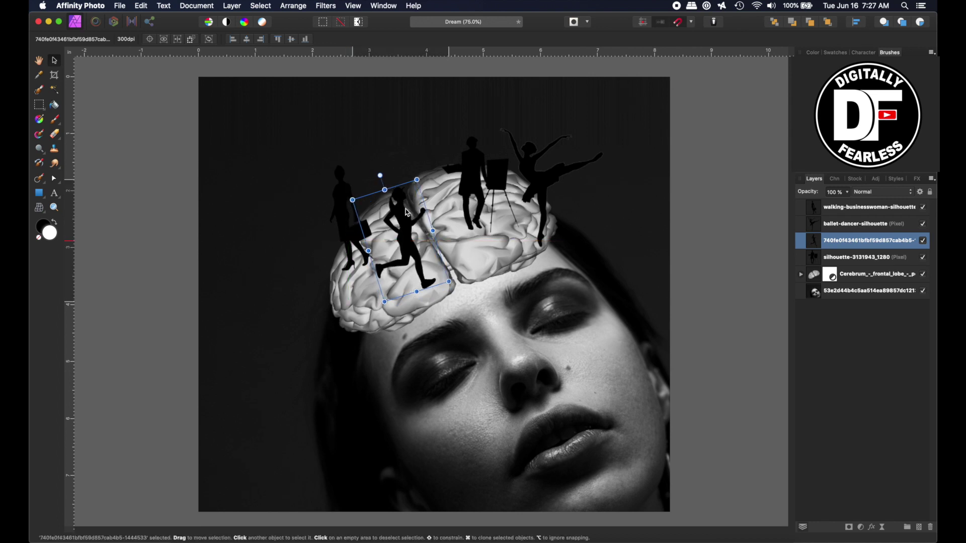
- Shrink the ballet dancer and settle her and the painter onto the brain
click(483, 173)
mouse_move(483, 172)
mouse_down()
mouse_move(465, 180)
mouse_move(477, 175)
mouse_up()
click(539, 177)
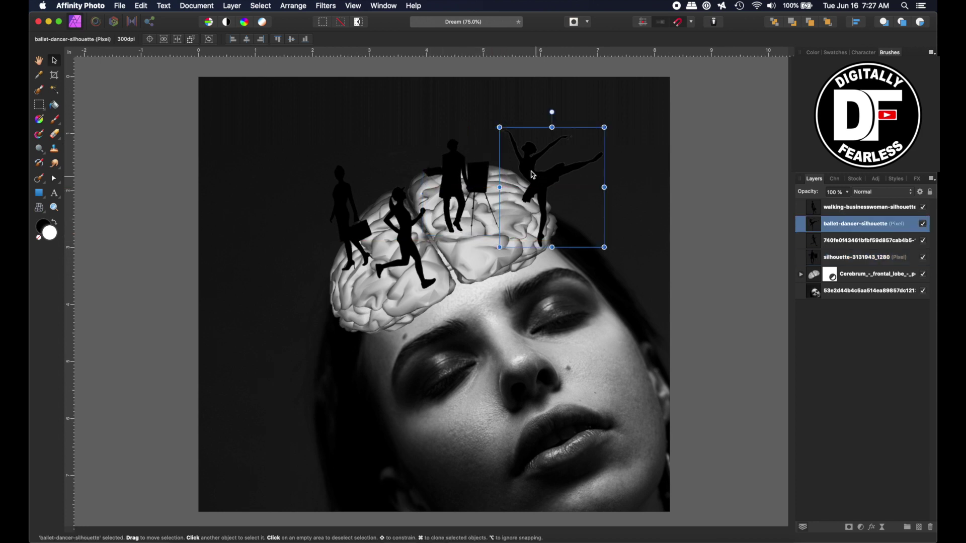
drag(500, 127, 507, 135)
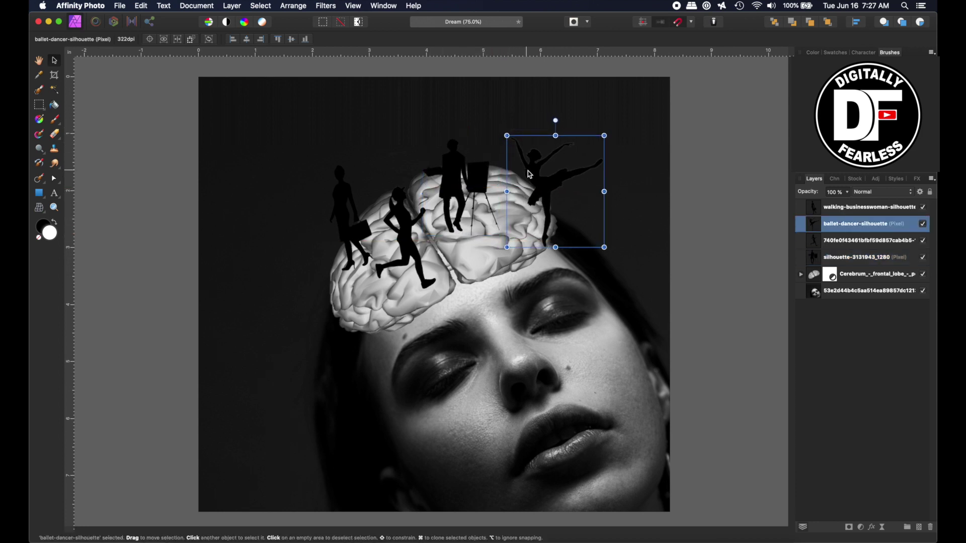
drag(536, 179, 525, 187)
click(452, 184)
drag(452, 184, 449, 172)
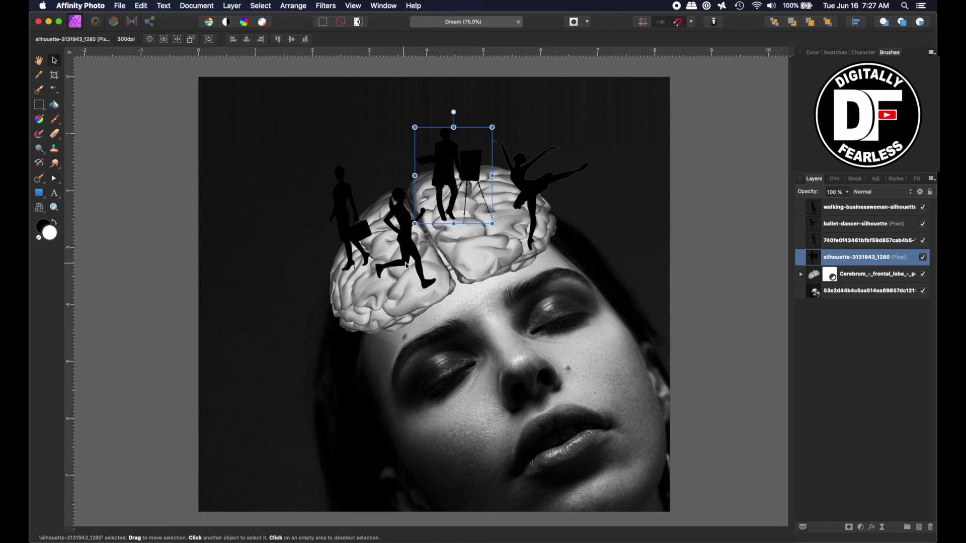
- Tilt the runner to about 23 degrees and the painter slightly counter-clockwise
click(402, 243)
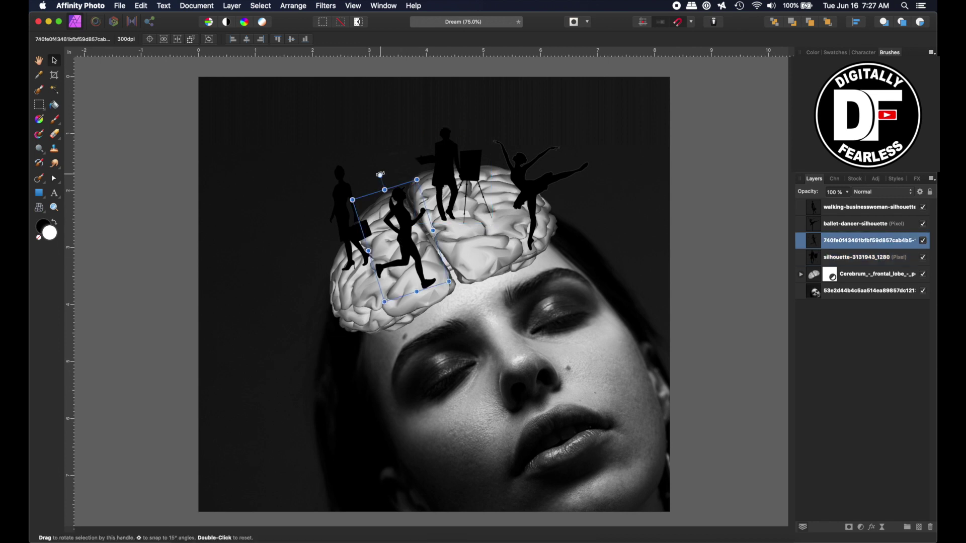
drag(381, 173, 374, 177)
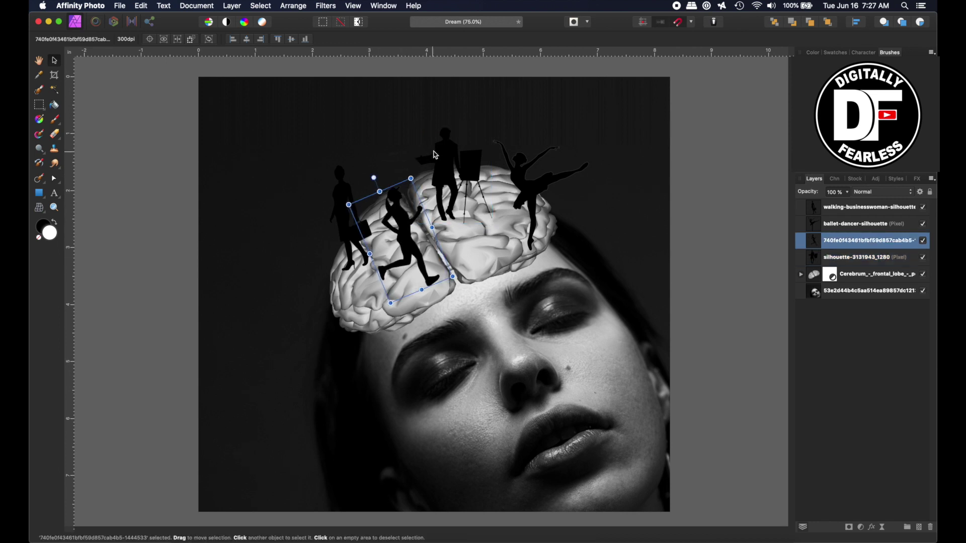
click(452, 151)
drag(453, 111, 446, 113)
click(132, 163)
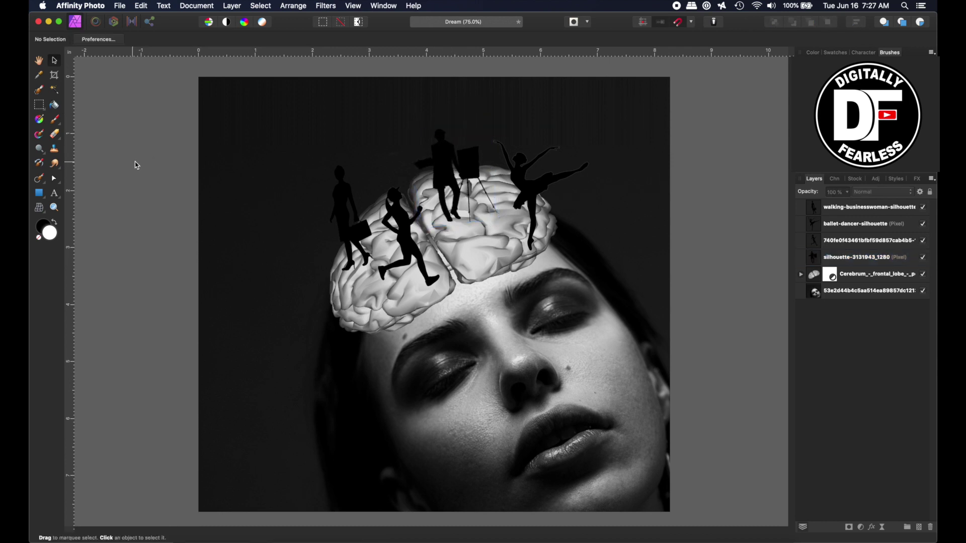
- Give the businesswoman silhouette a blue Color Overlay layer effect
click(344, 221)
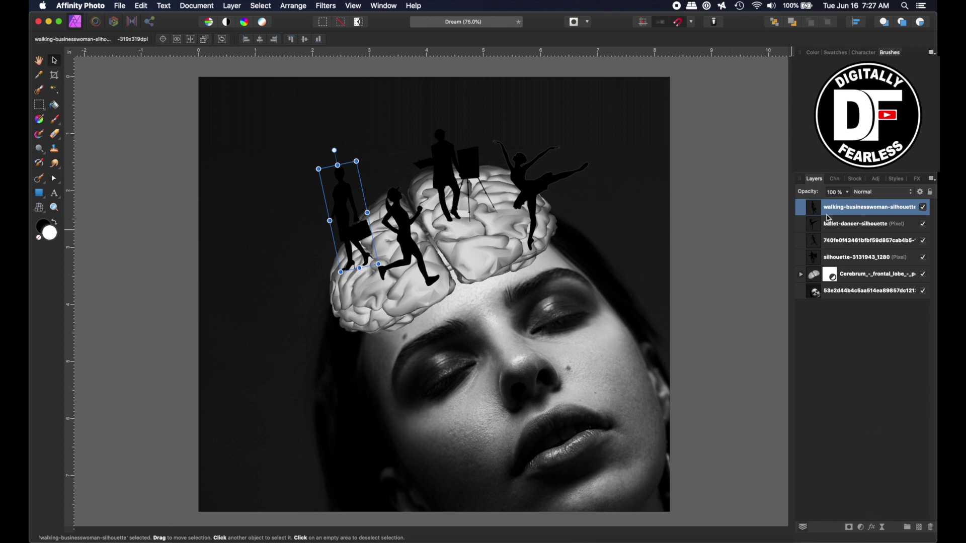
click(874, 528)
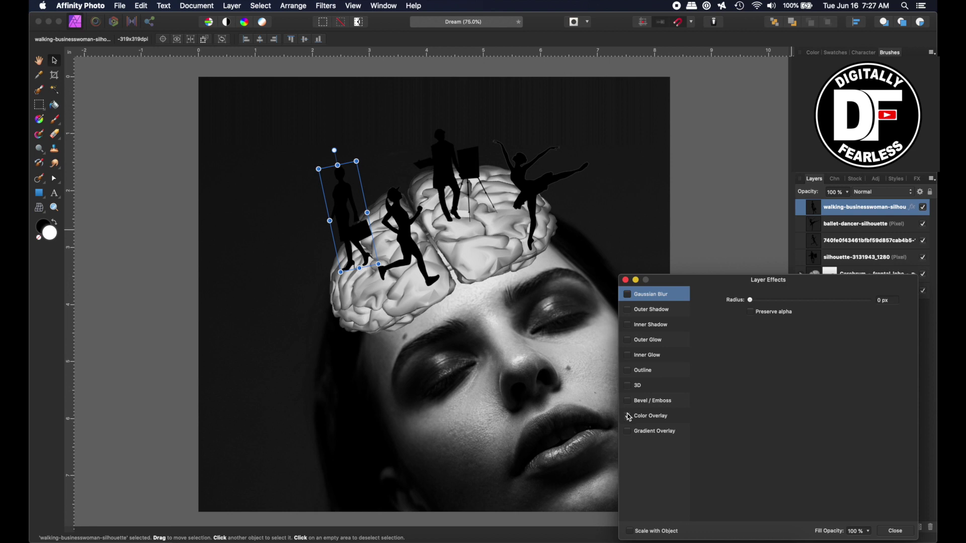
click(644, 418)
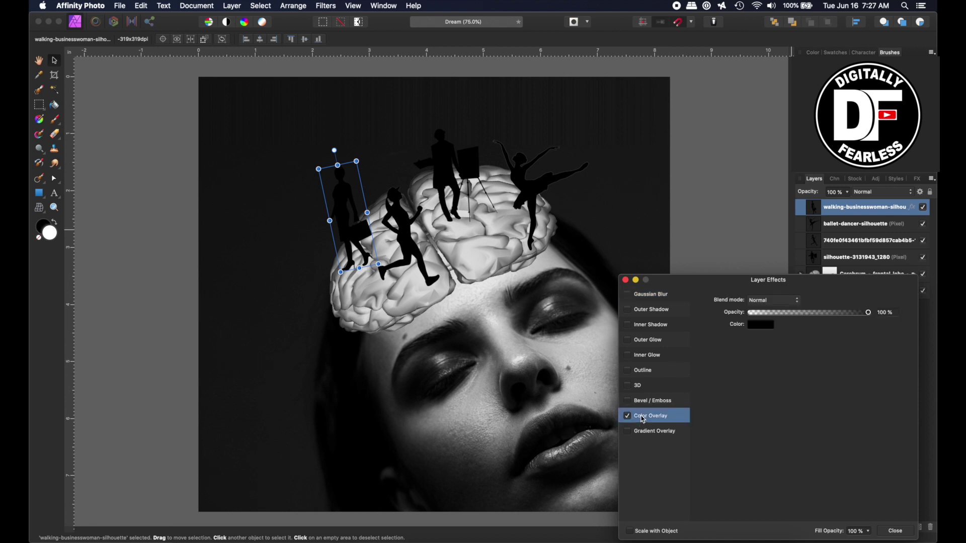
click(762, 325)
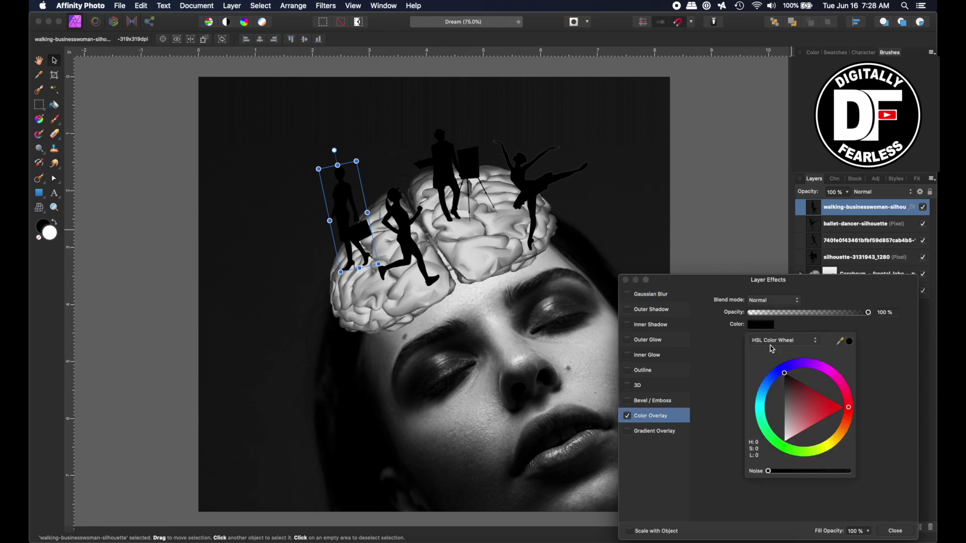
click(779, 375)
drag(778, 376, 777, 376)
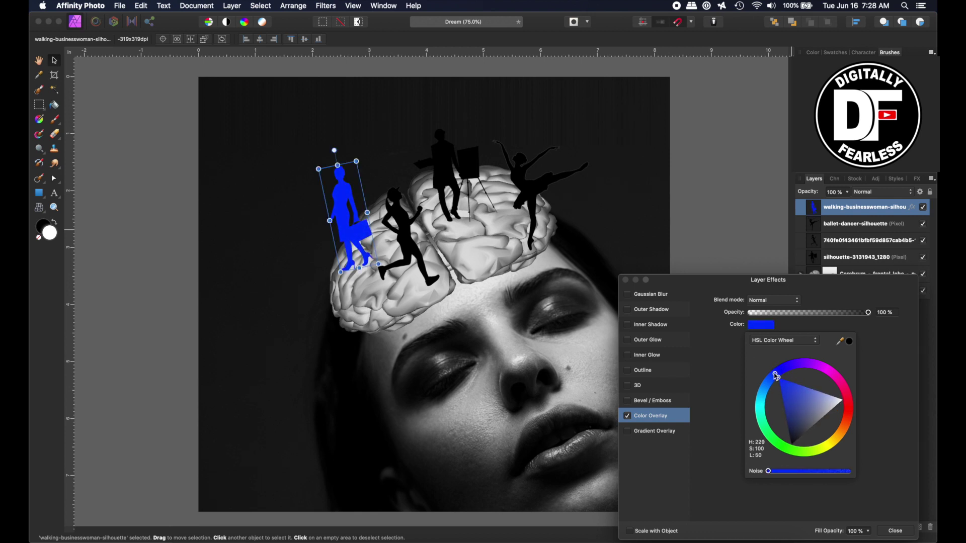
click(630, 389)
- Add a 3D effect with a larger radius and adjusted light direction, scaling with the object
click(638, 386)
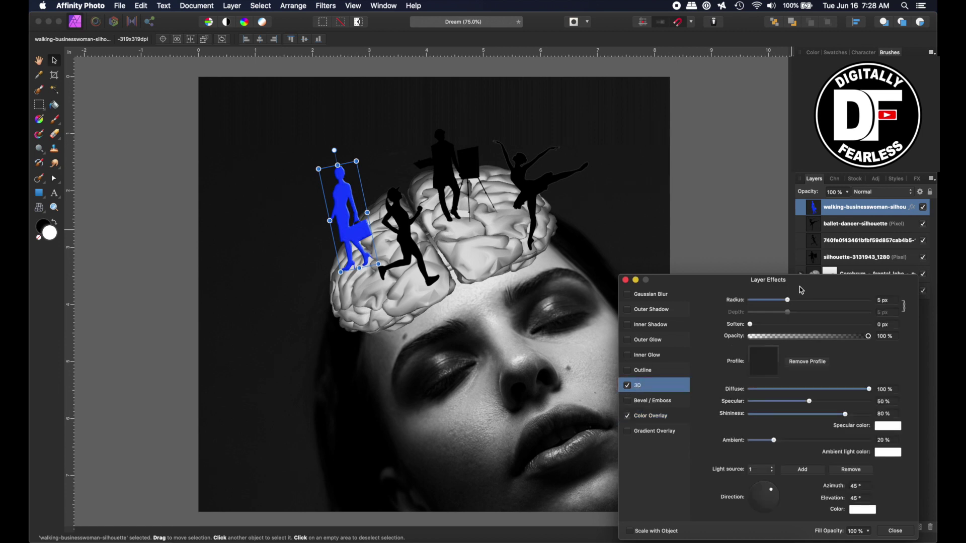
drag(787, 300, 811, 301)
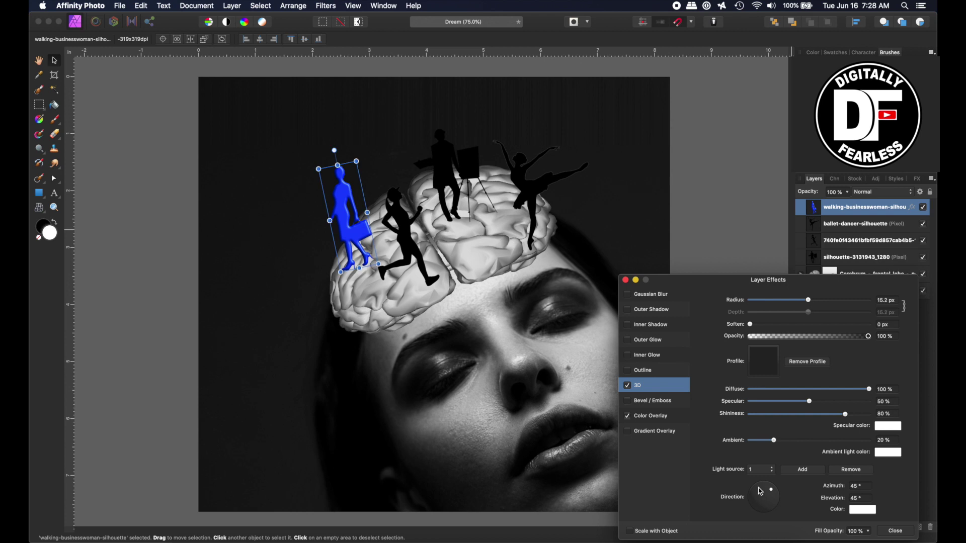
click(759, 489)
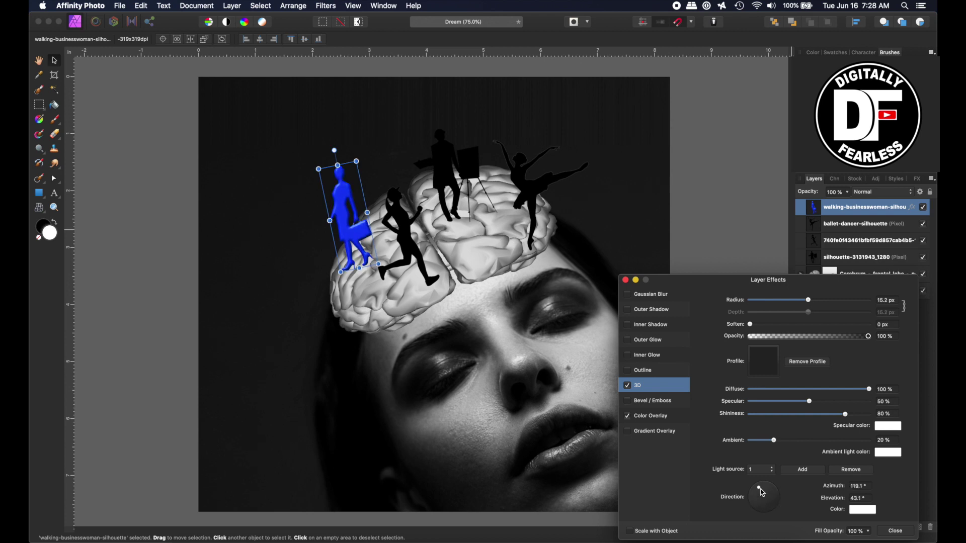
drag(762, 491, 764, 493)
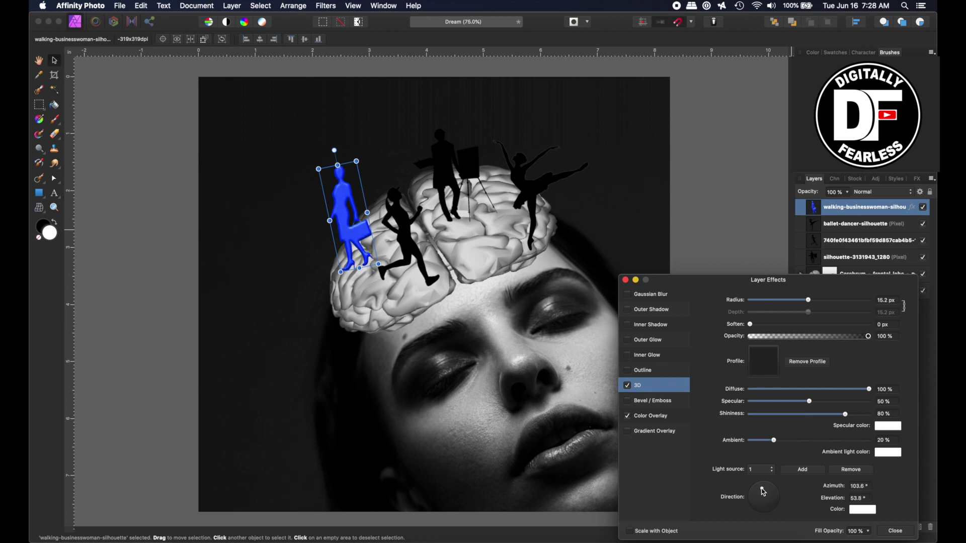
click(634, 533)
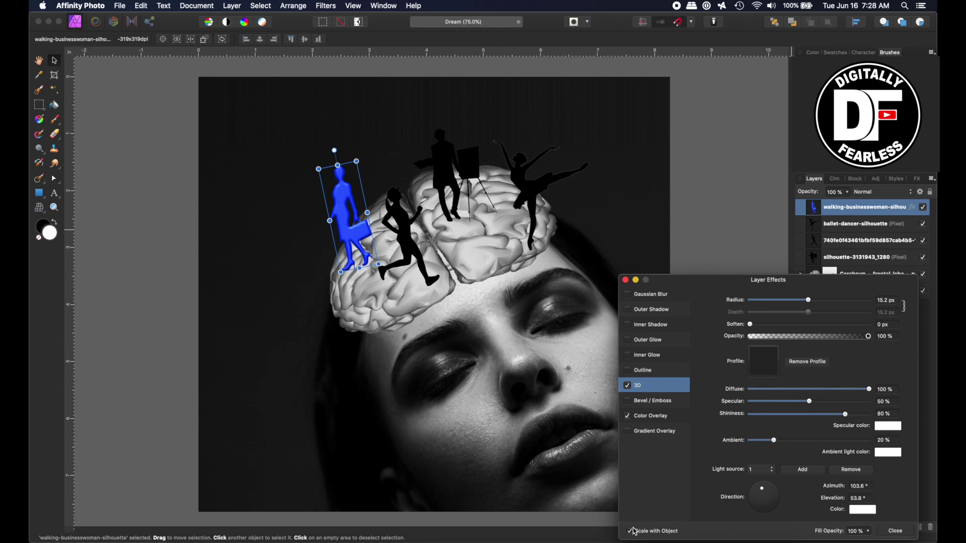
click(894, 532)
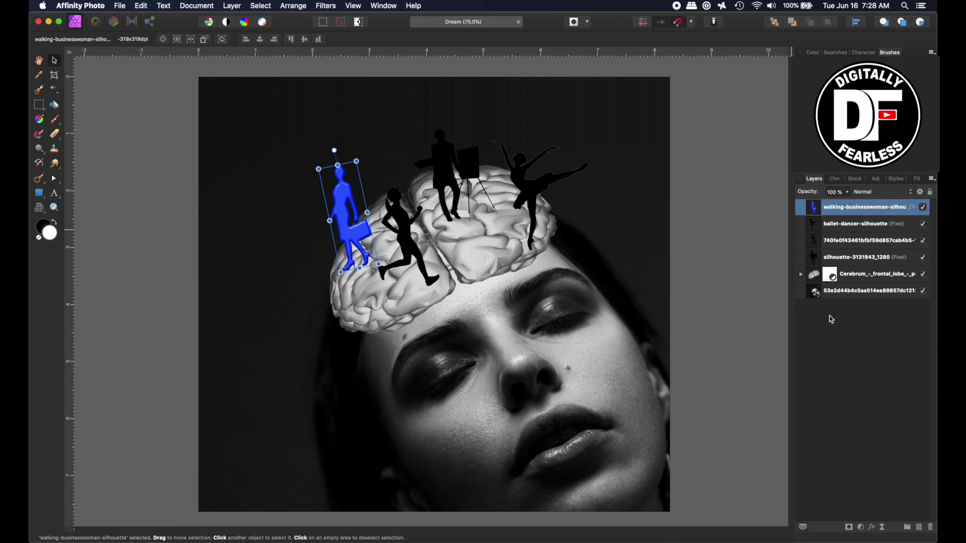
- Make the running figure green with a 3D effect of larger radius and shifted lighting
click(404, 215)
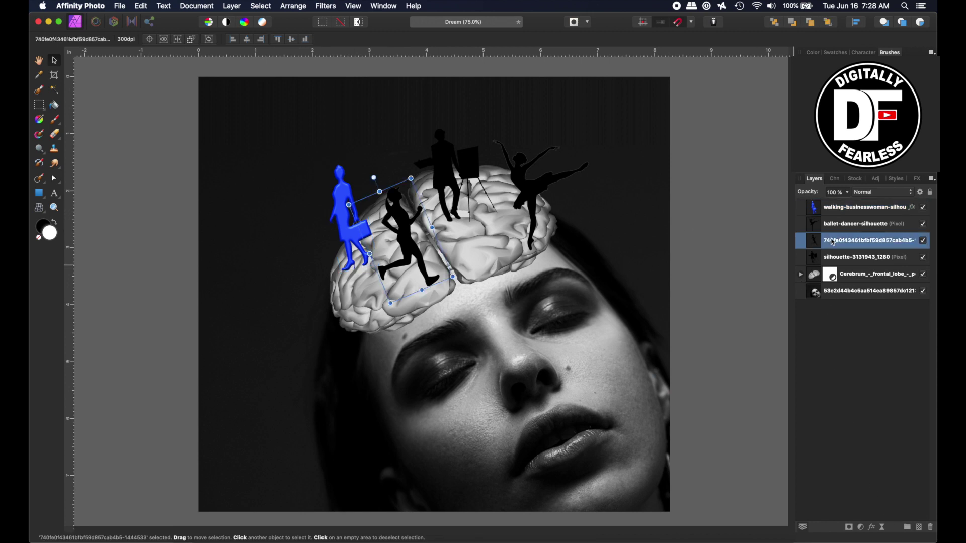
click(870, 528)
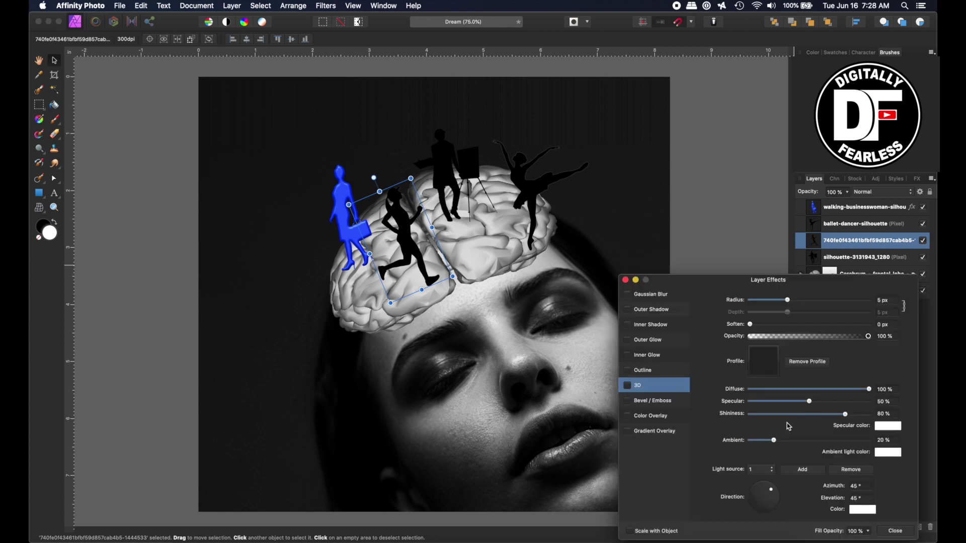
click(628, 416)
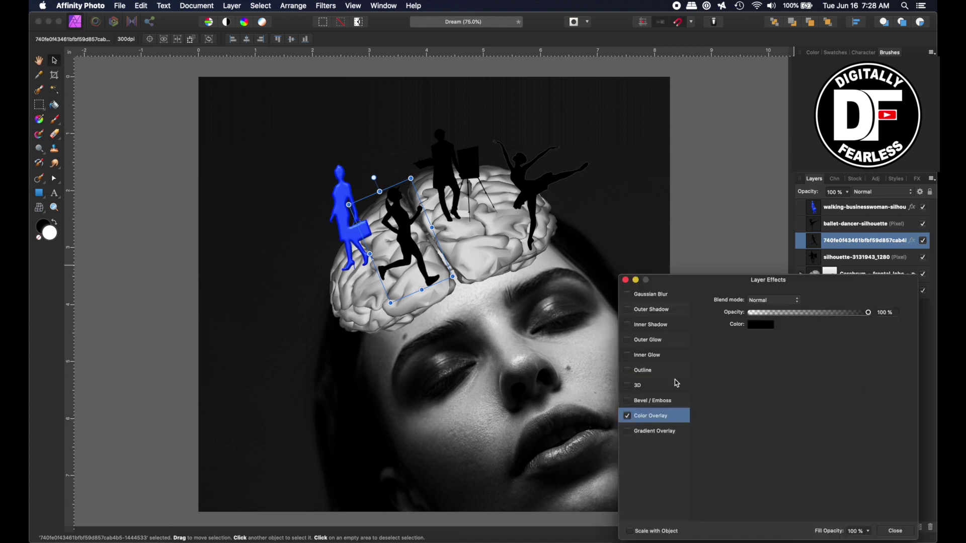
click(758, 326)
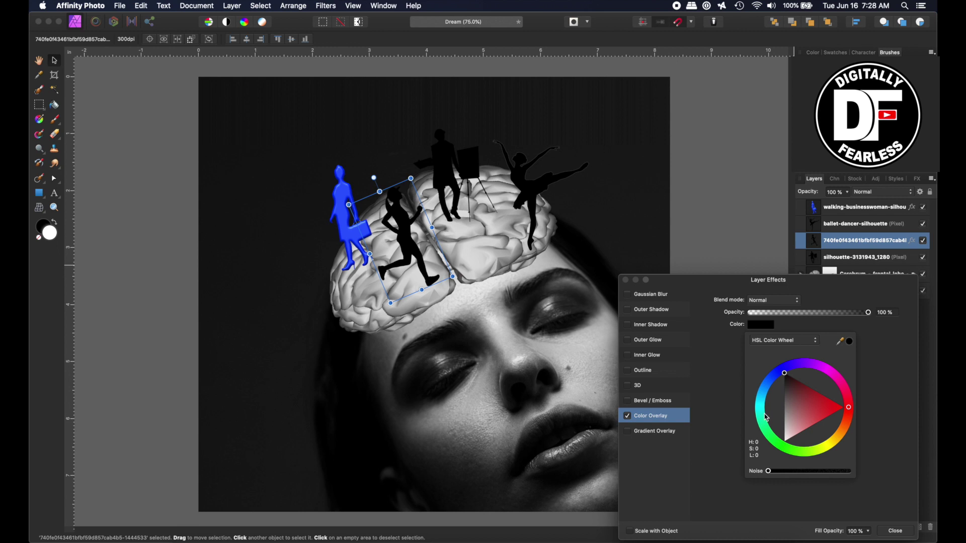
mouse_move(770, 436)
mouse_down()
mouse_move(787, 445)
mouse_move(772, 428)
mouse_move(782, 440)
mouse_move(812, 421)
mouse_up()
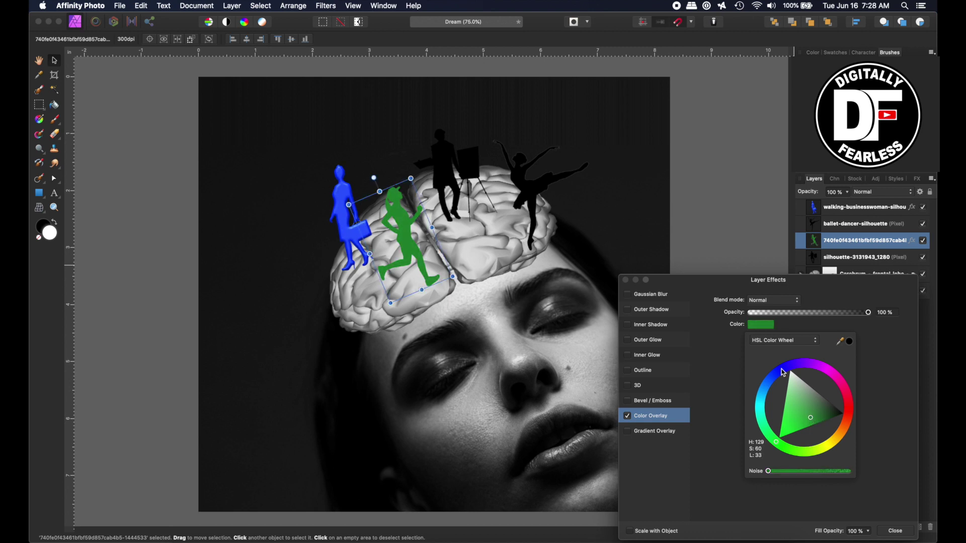
click(644, 390)
click(627, 386)
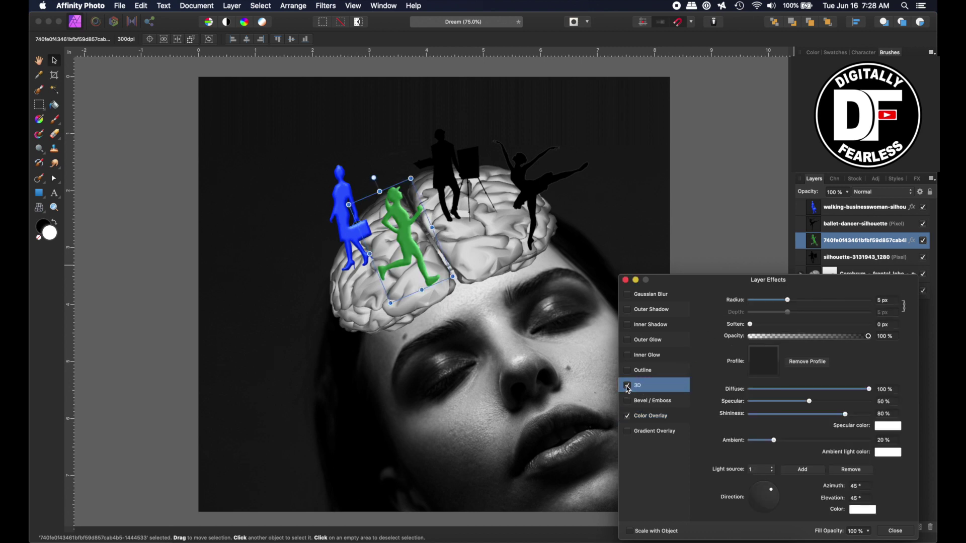
drag(787, 300, 817, 308)
drag(744, 496, 761, 492)
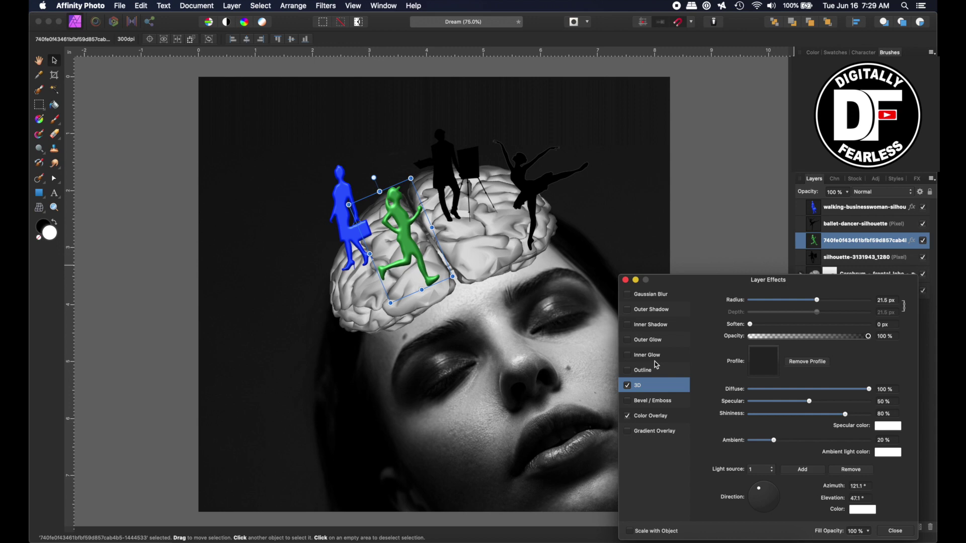
click(625, 280)
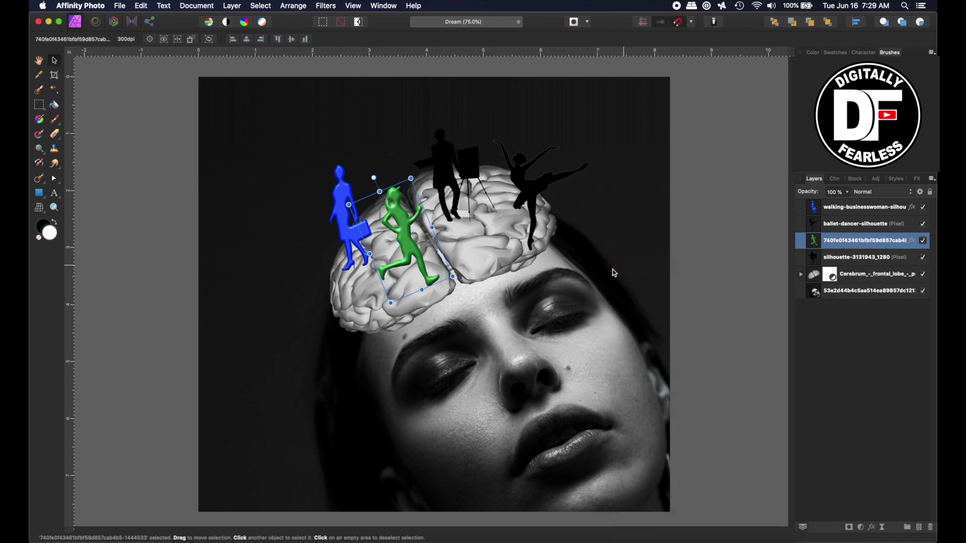
- Give the painter silhouette a red Color Overlay and 3D shading
click(860, 257)
click(627, 416)
click(761, 325)
click(828, 440)
drag(829, 440, 848, 407)
click(637, 385)
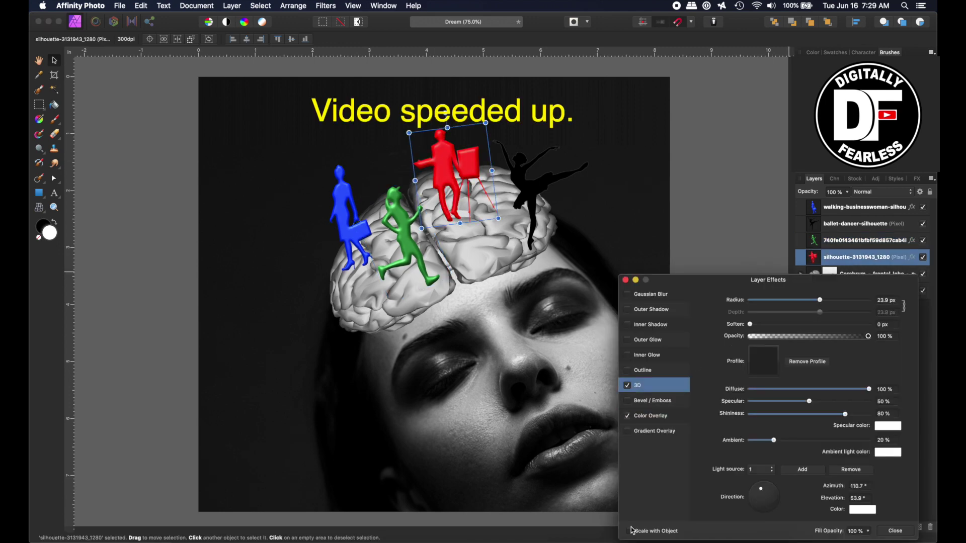
click(625, 280)
- Give the ballet dancer silhouette a yellow Color Overlay and 3D shading
click(860, 240)
click(860, 224)
click(627, 415)
click(760, 324)
click(829, 440)
click(637, 385)
click(625, 280)
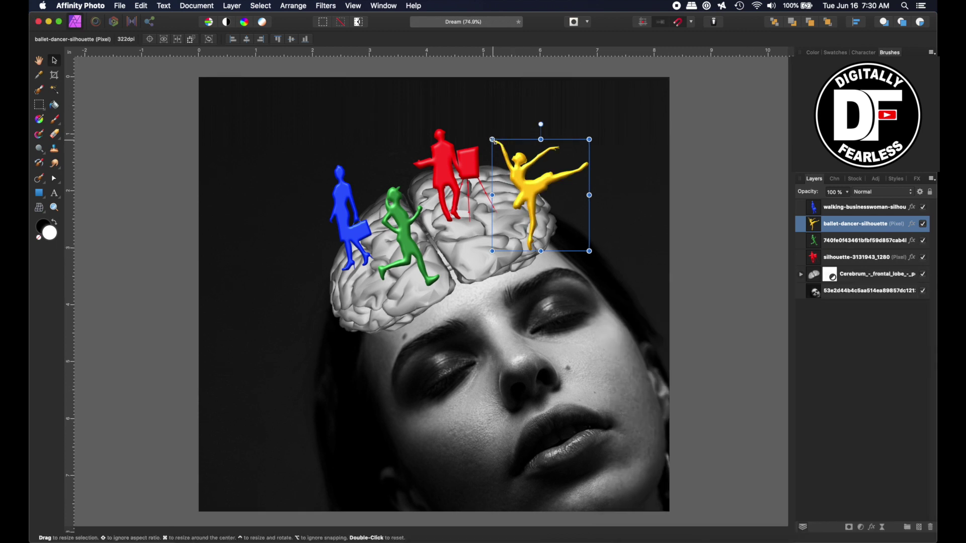
- Shrink, rotate and raise the yellow dancer, and nudge the red painter into place
drag(492, 139, 498, 147)
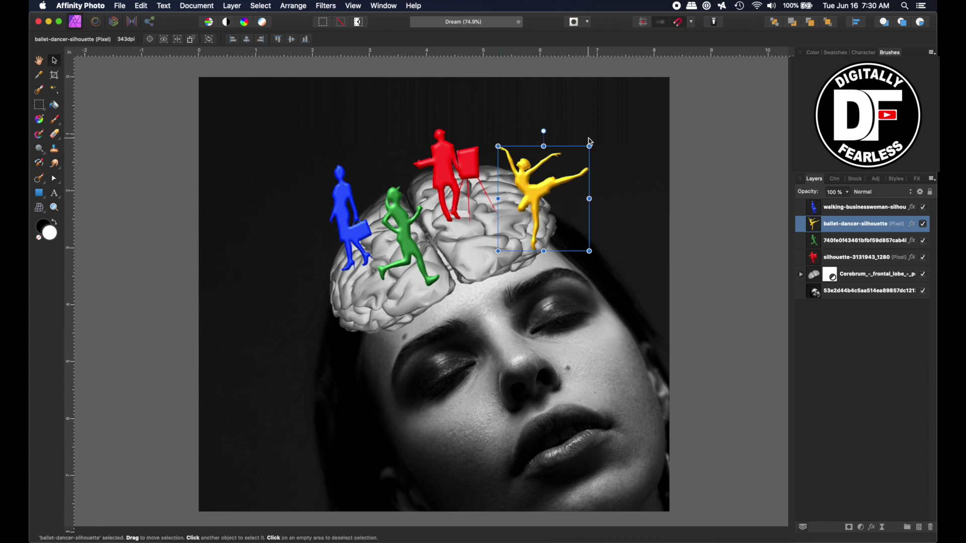
drag(594, 143, 595, 145)
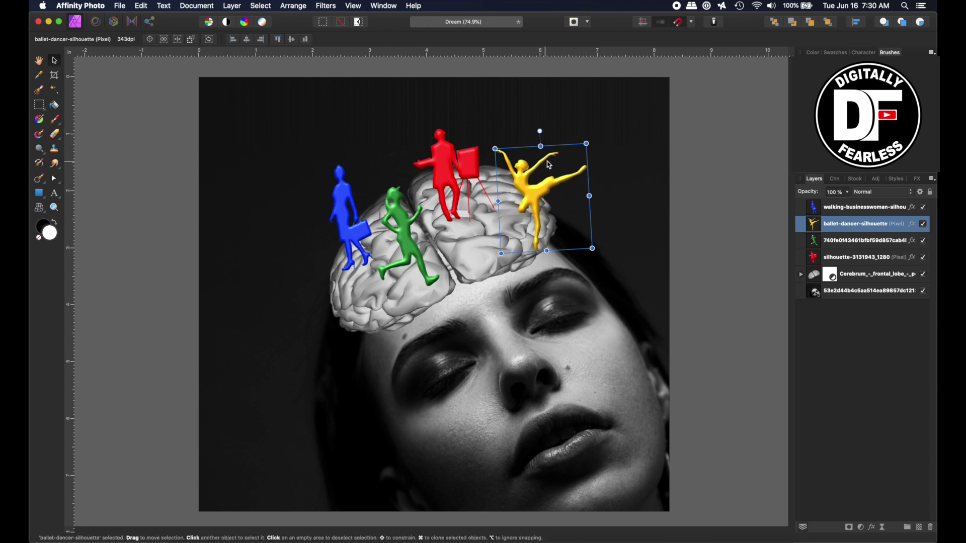
drag(535, 181, 532, 168)
click(449, 177)
drag(450, 177, 457, 182)
drag(416, 258, 416, 258)
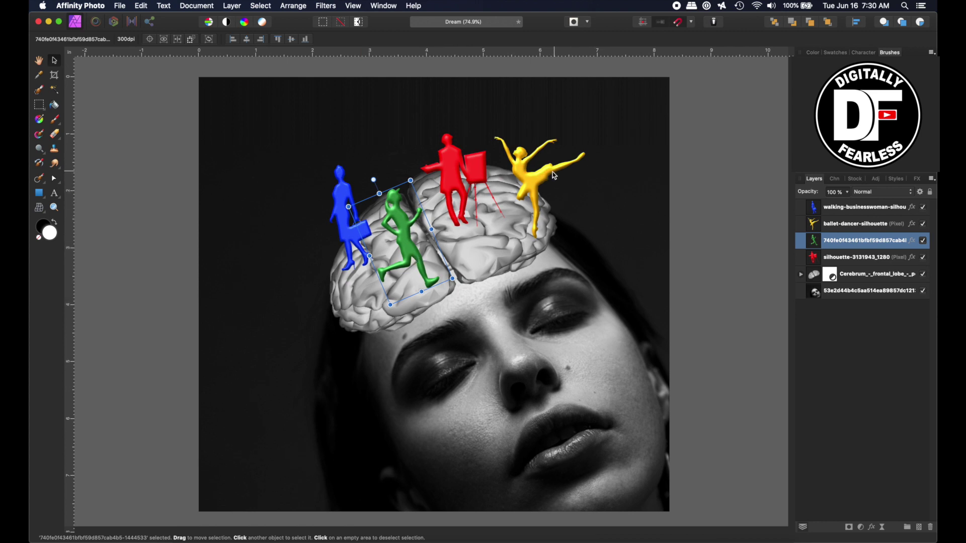
click(542, 181)
drag(539, 180, 534, 175)
click(169, 261)
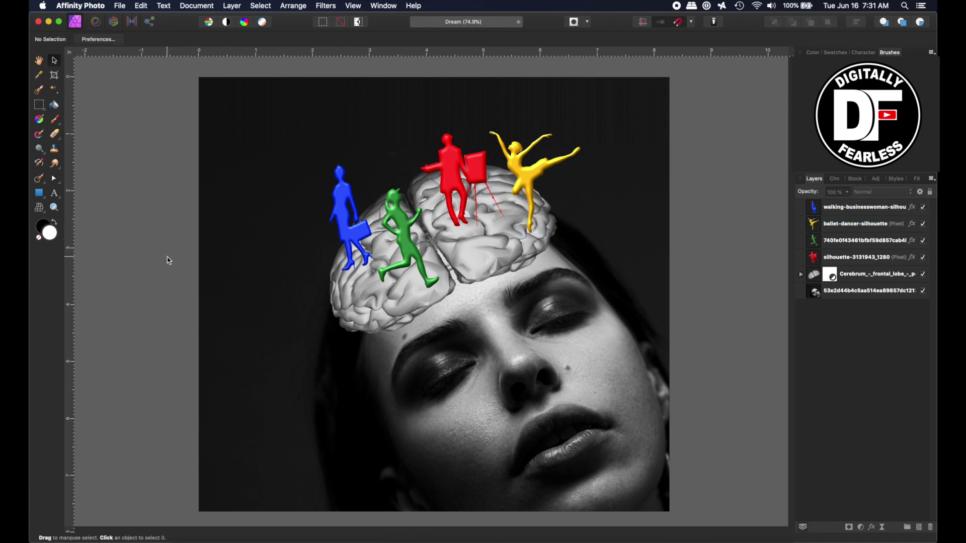
- Duplicate the blue walking woman layer and pick the Smudge Brush for the lower copy
click(813, 207)
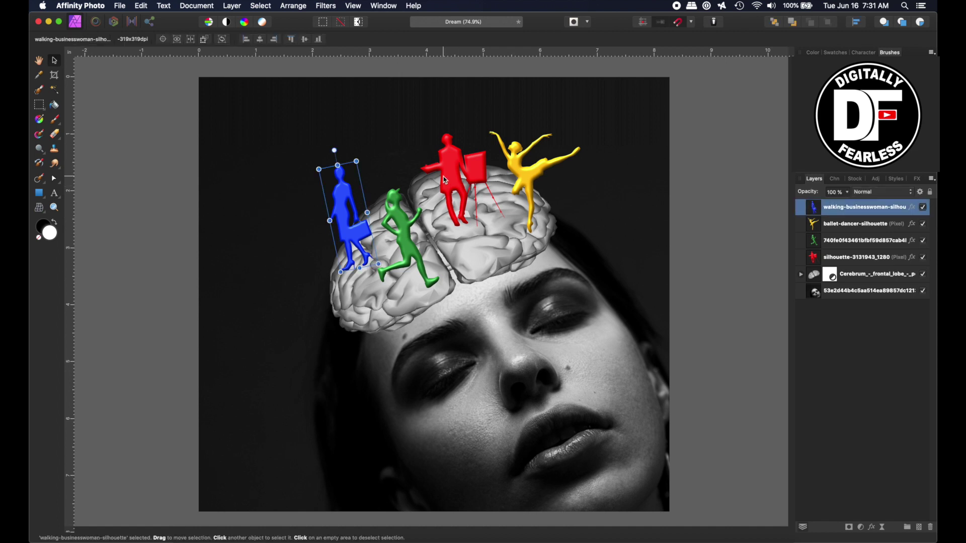
key(super+j)
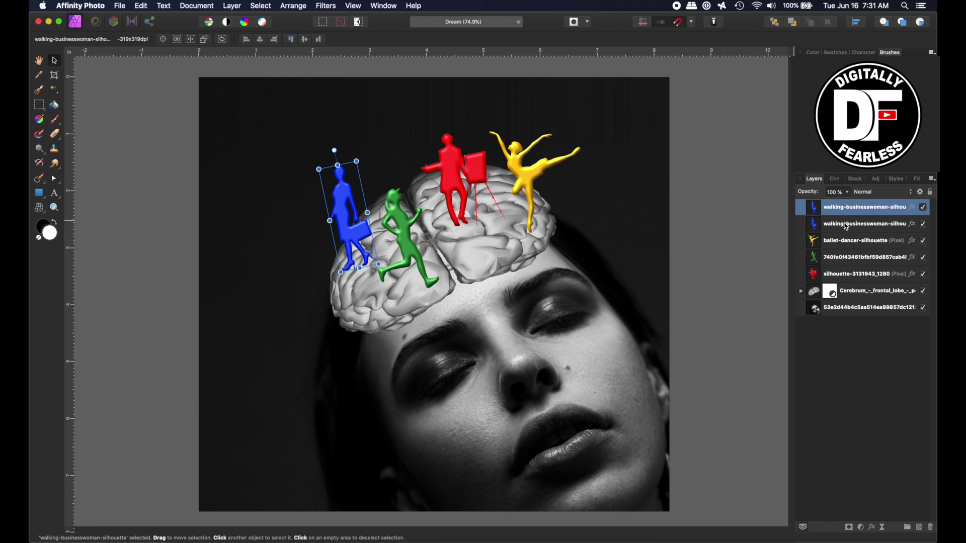
click(821, 228)
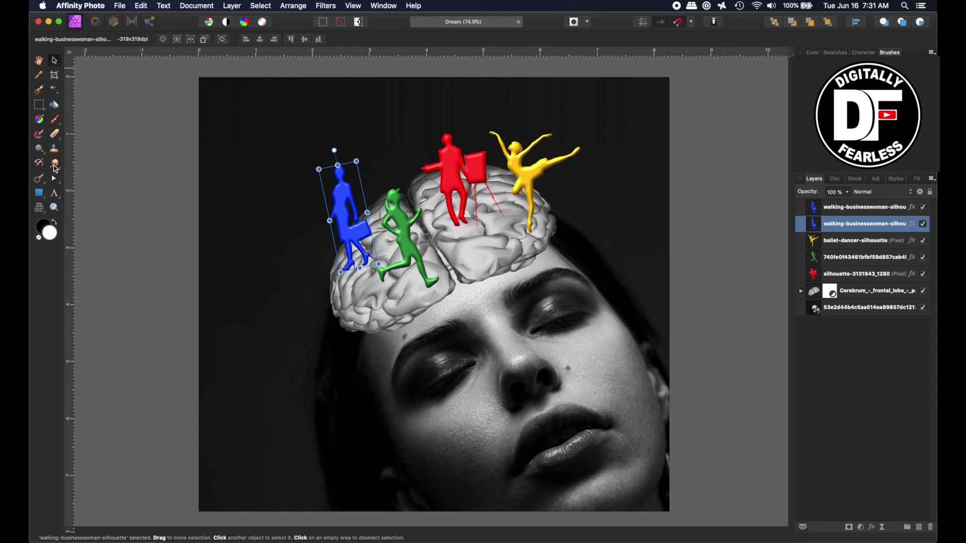
click(55, 168)
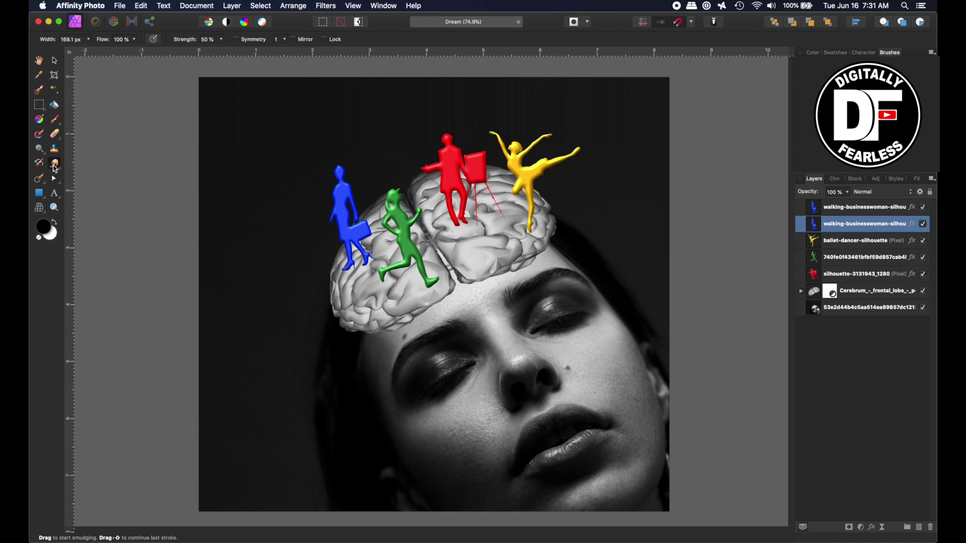
click(56, 168)
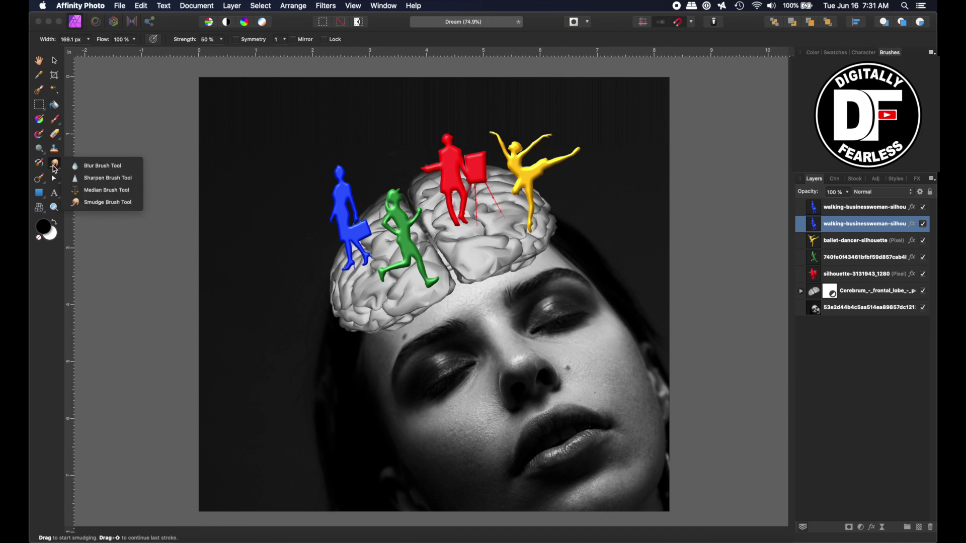
click(77, 203)
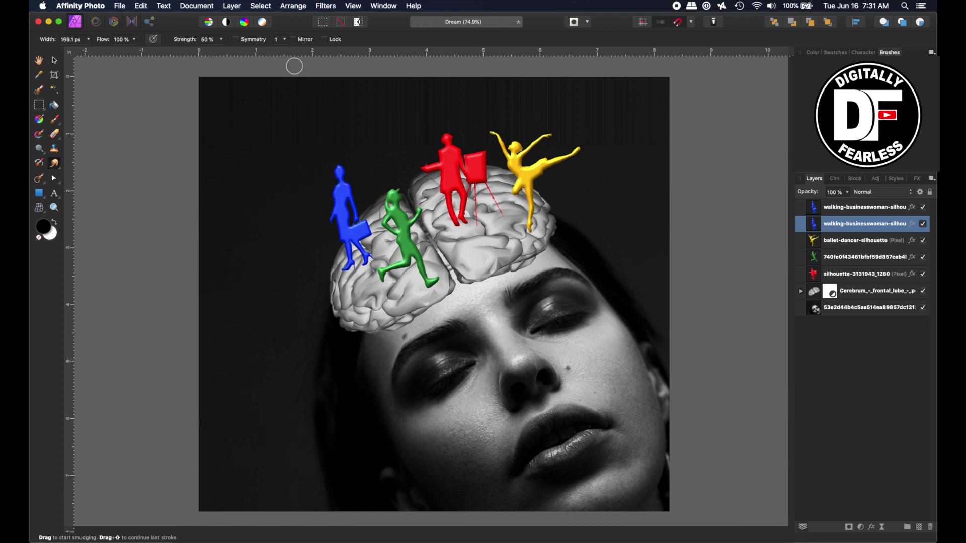
- Smudge the copy's head into a blue streak trailing up toward the top-left
drag(339, 173, 284, 80)
drag(332, 155, 267, 78)
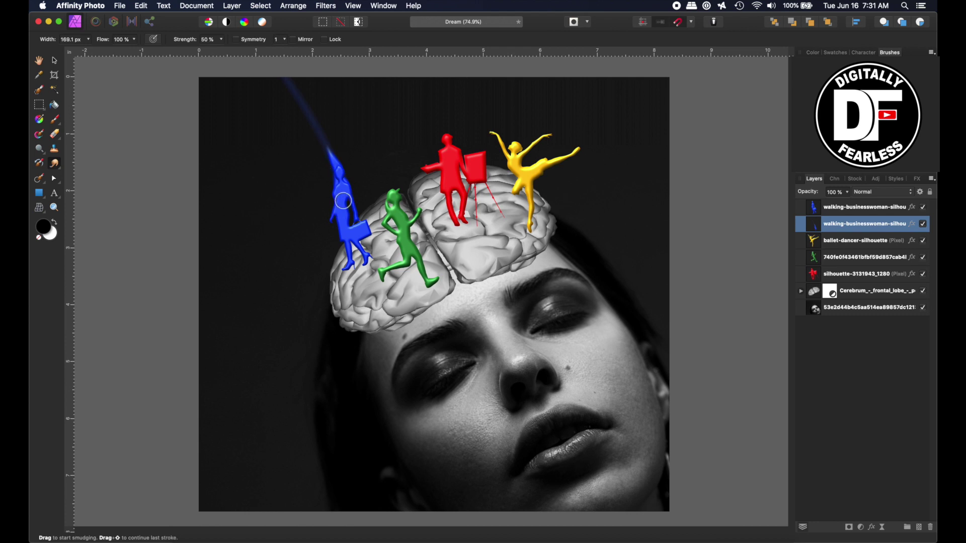
drag(338, 185, 298, 90)
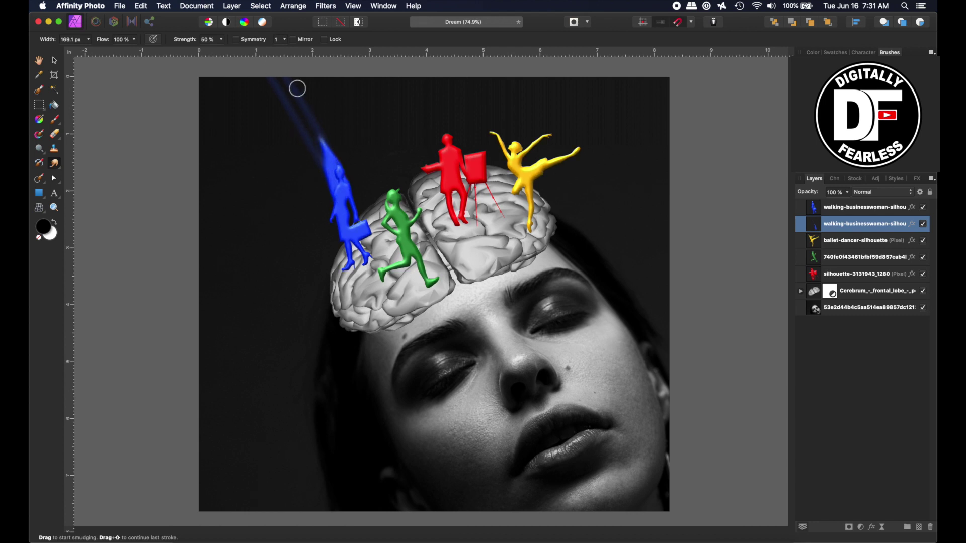
drag(338, 190, 269, 47)
key(v)
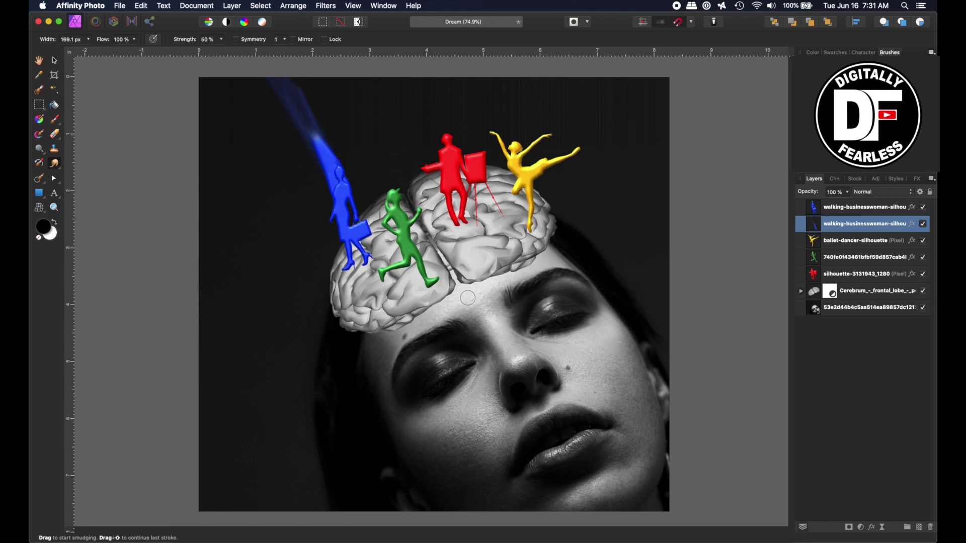
click(411, 248)
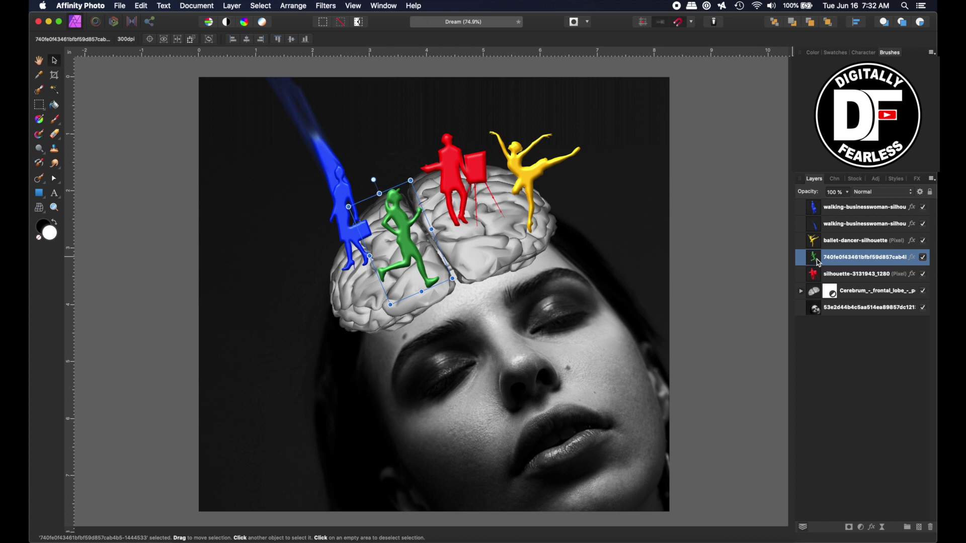
- Duplicate the green running figure and smudge green streaks rising from its head
key(super+j)
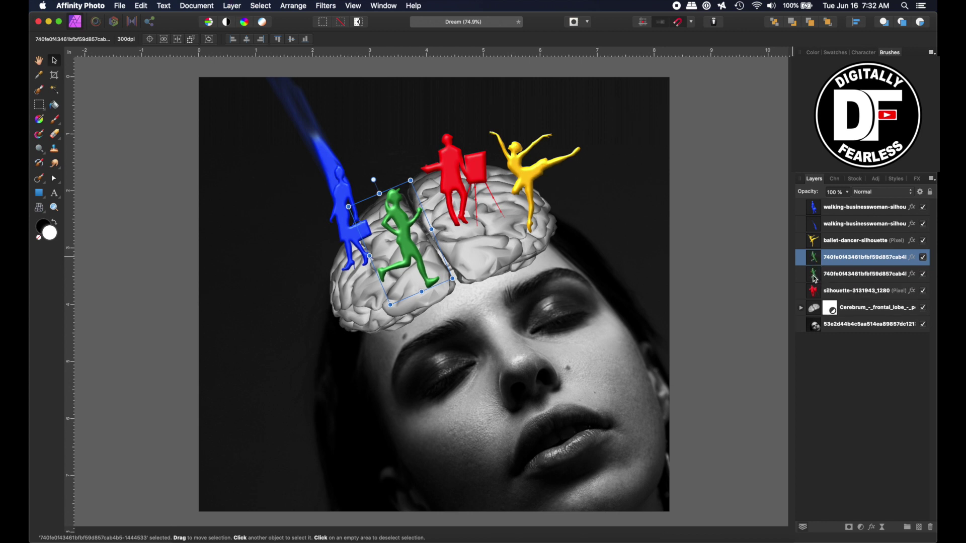
click(815, 276)
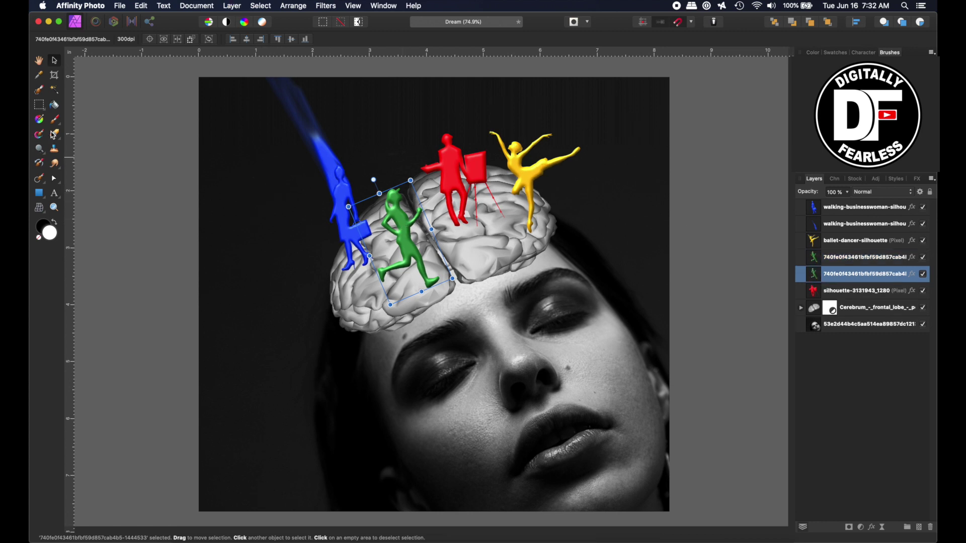
click(54, 163)
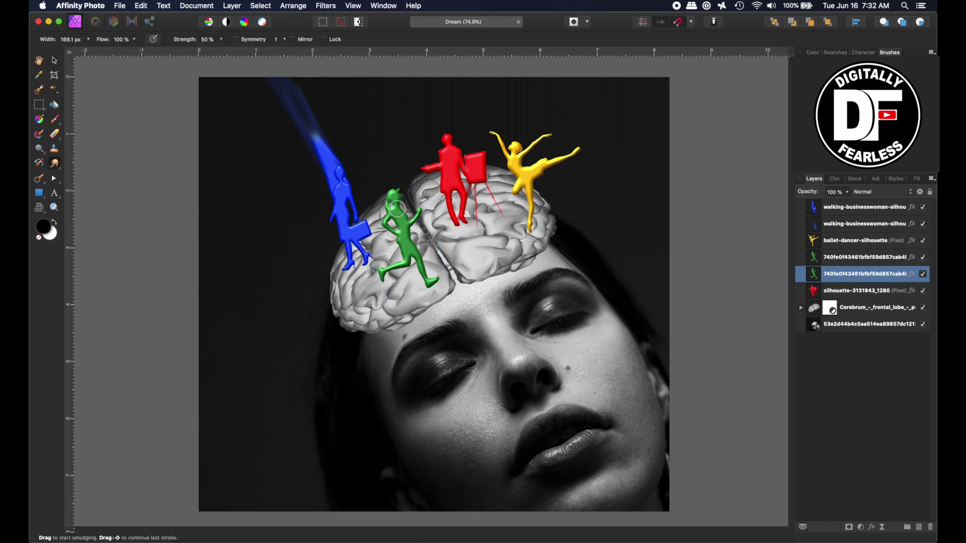
drag(397, 207, 391, 35)
drag(382, 168, 358, 61)
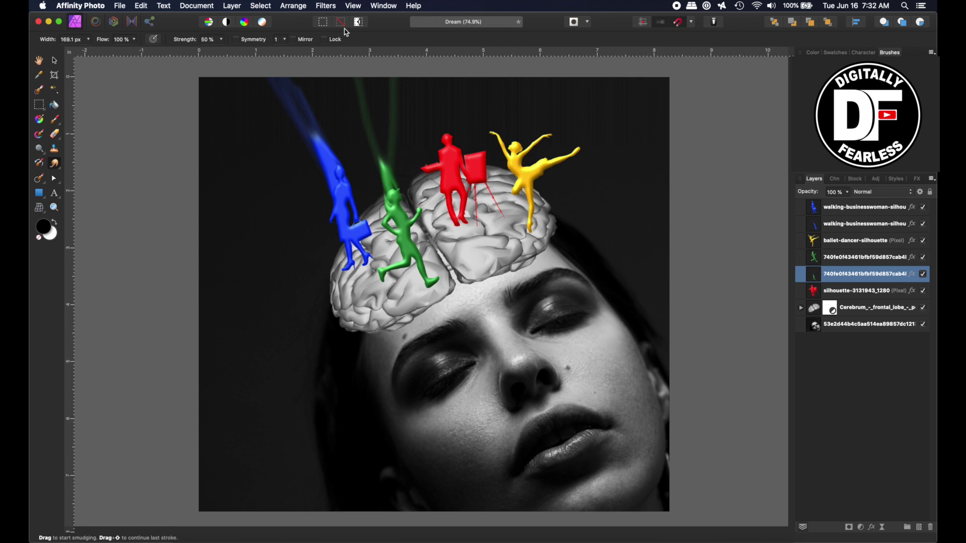
drag(386, 176, 372, 48)
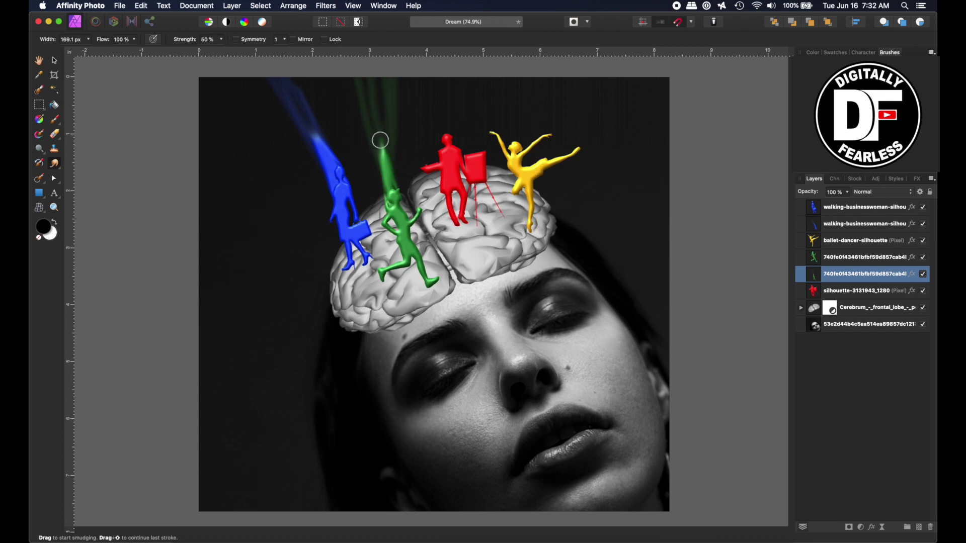
key(v)
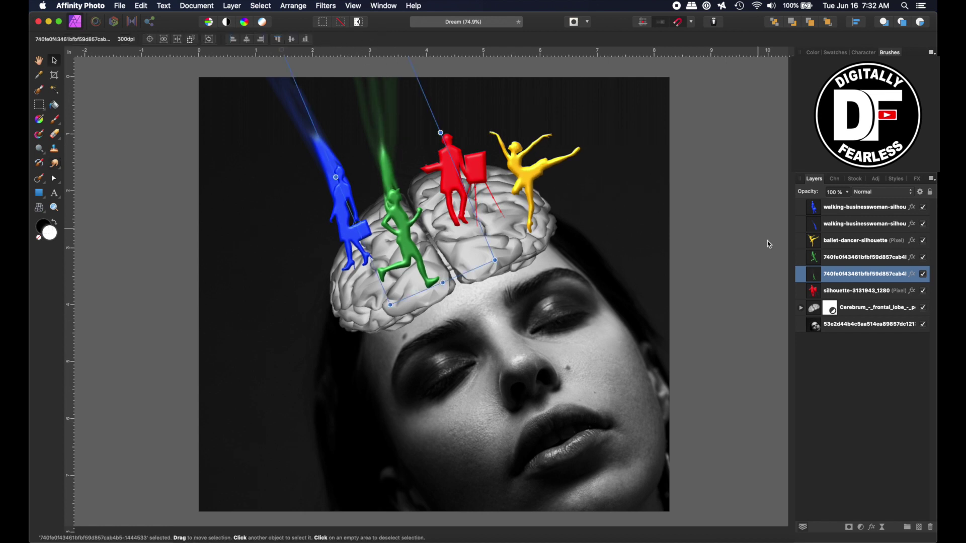
- Duplicate the red painter and smudge a red trail upward from its head
click(817, 292)
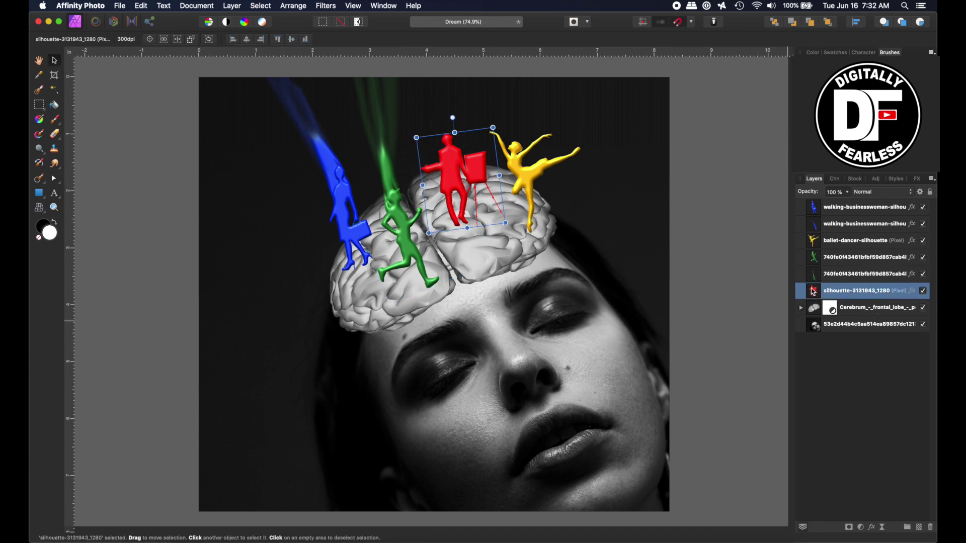
key(super+j)
click(815, 313)
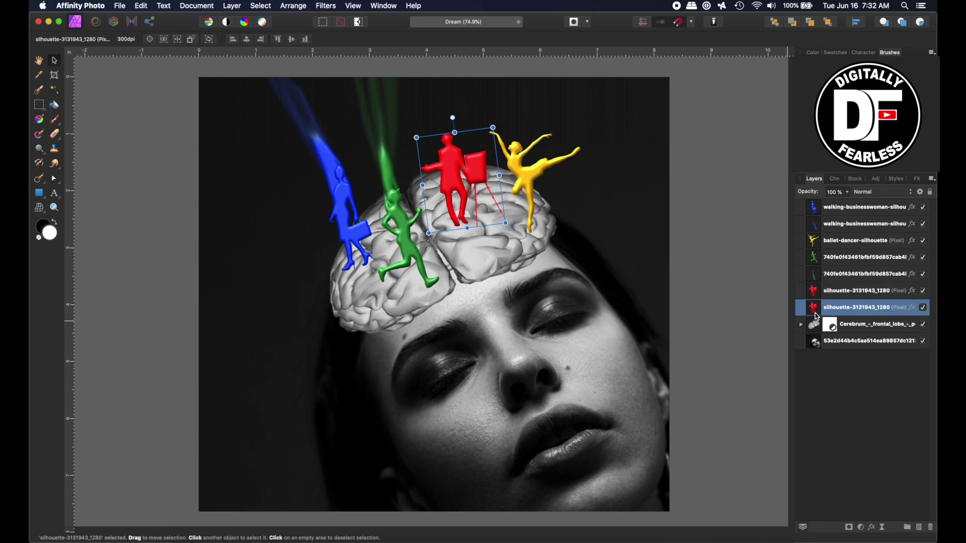
click(54, 164)
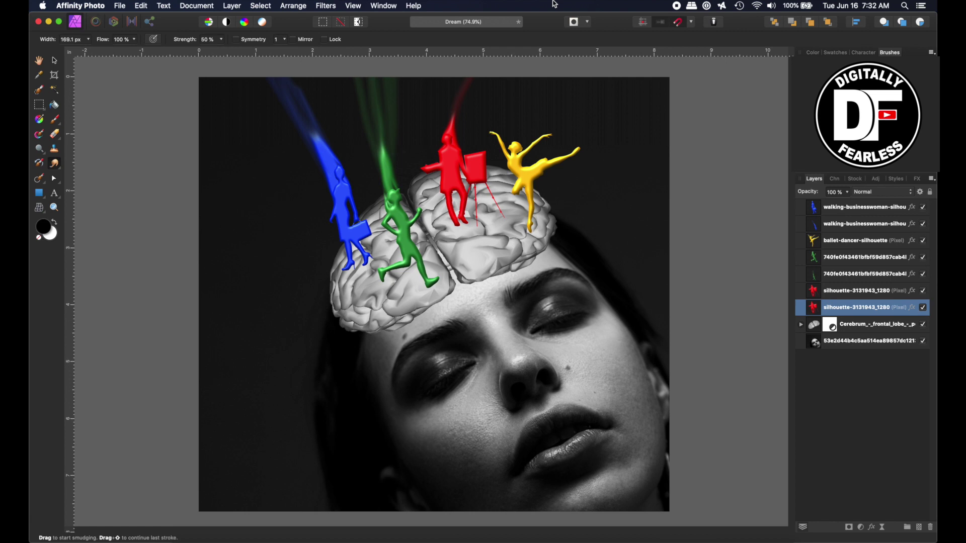
mouse_move(448, 146)
mouse_down()
mouse_move(471, 84)
mouse_move(454, 80)
mouse_up()
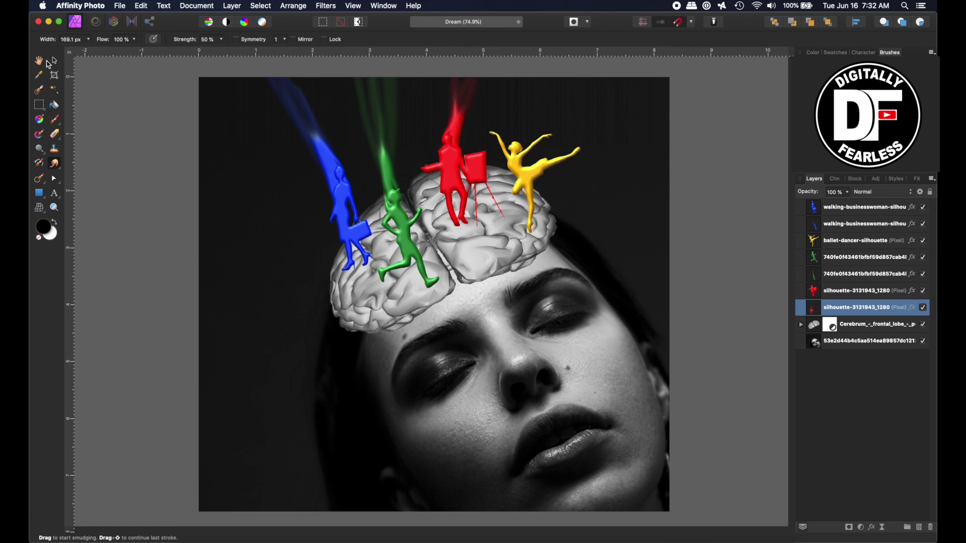
click(54, 61)
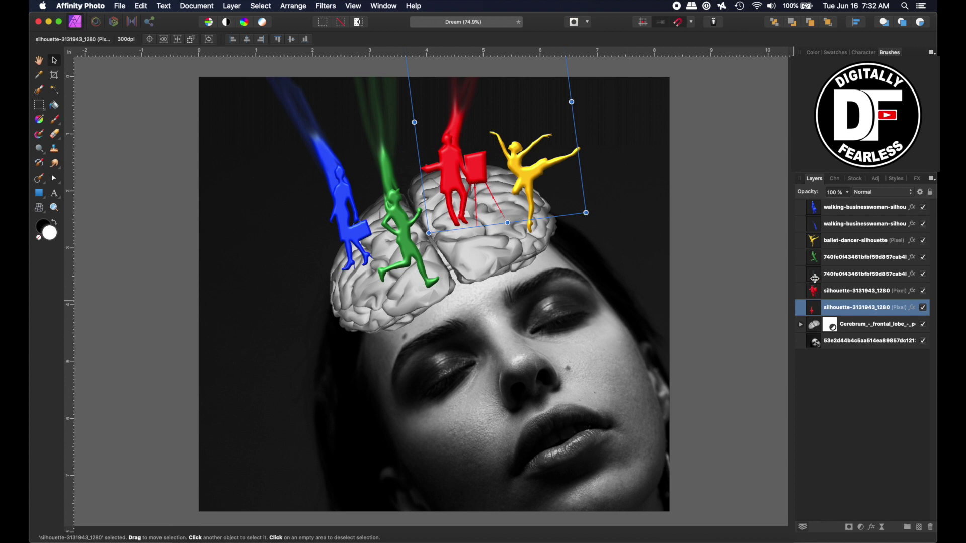
- Duplicate the ballet dancer and smudge yellow trails up from her foot, both hands and head
click(815, 246)
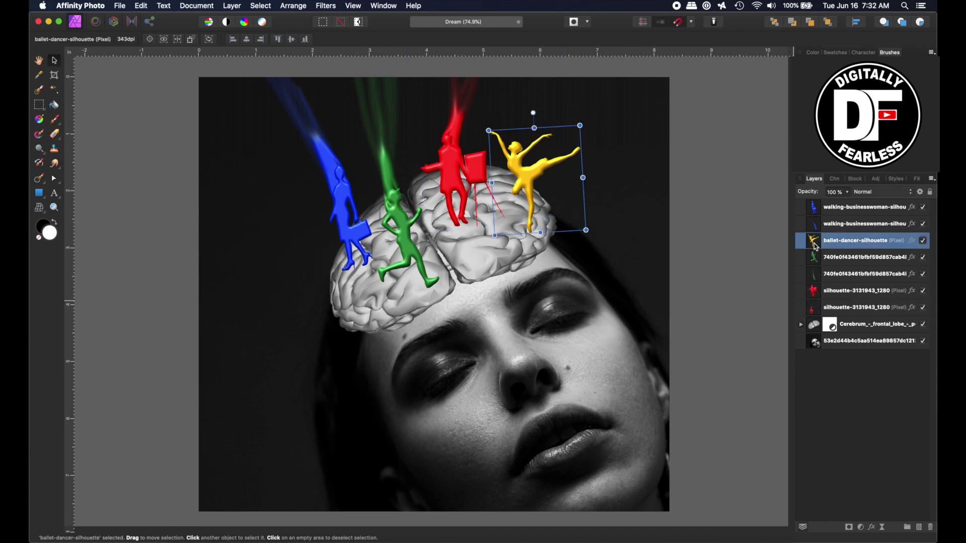
key(super+j)
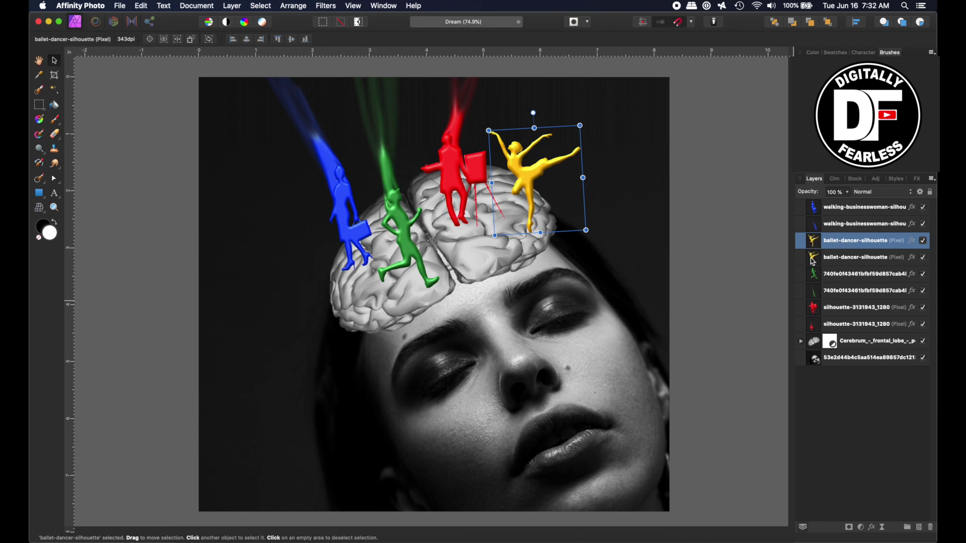
click(56, 165)
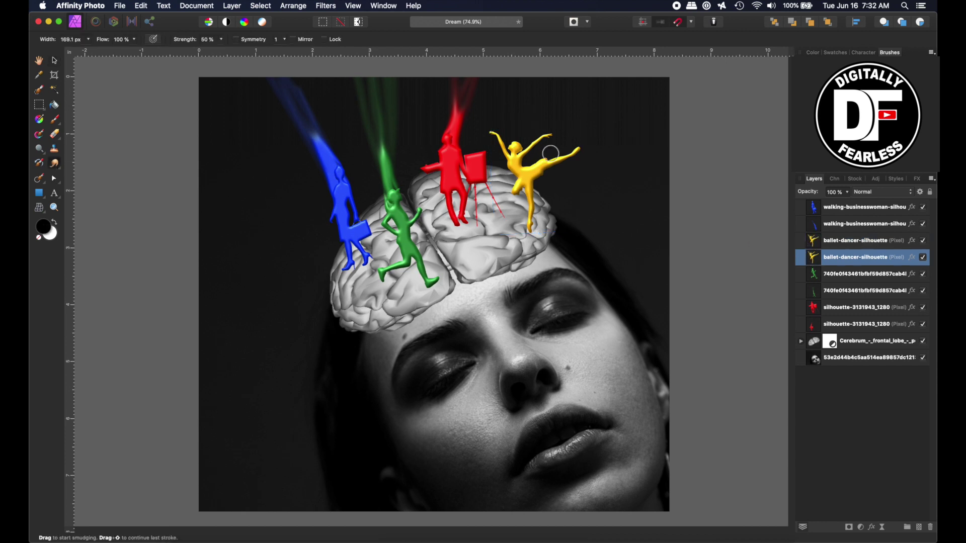
drag(573, 151, 700, 57)
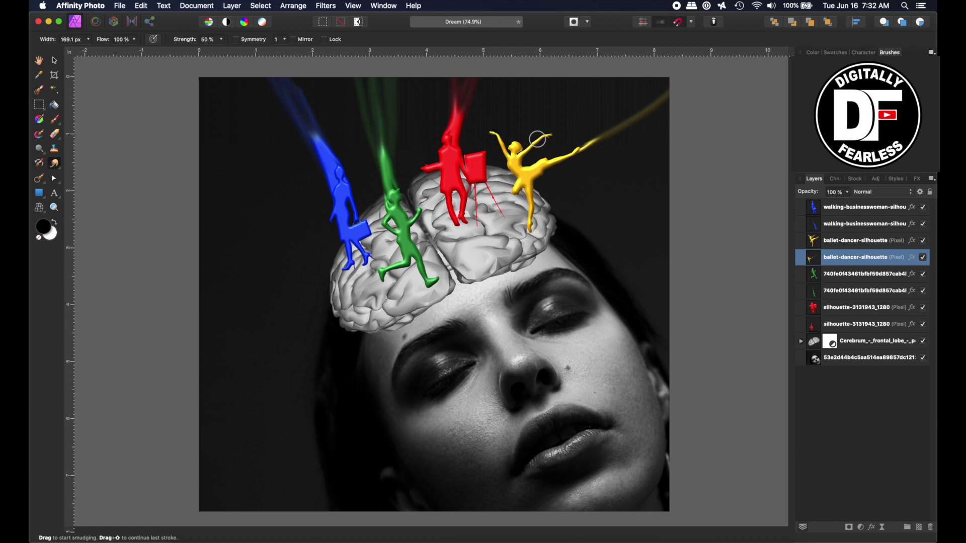
drag(538, 138, 619, 88)
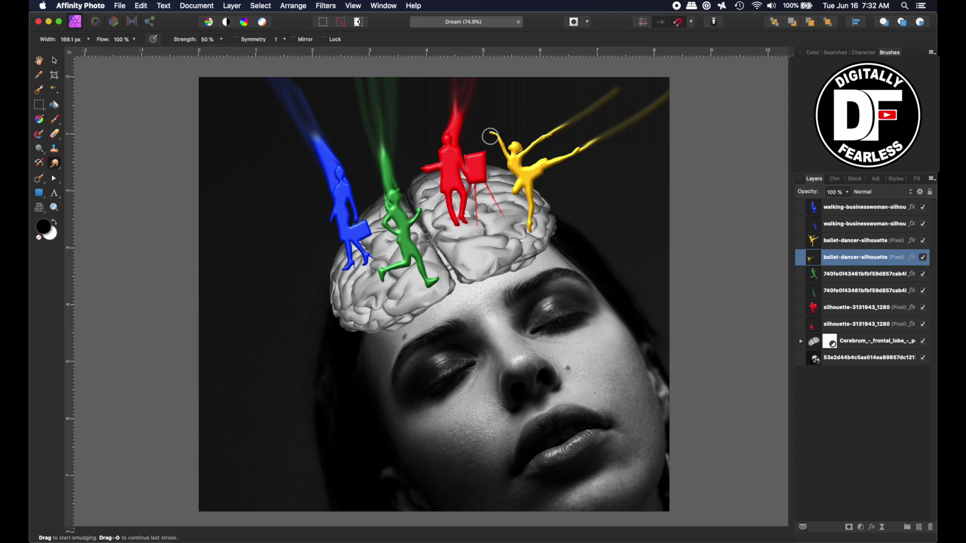
drag(490, 132, 436, 80)
drag(517, 146, 515, 76)
key(v)
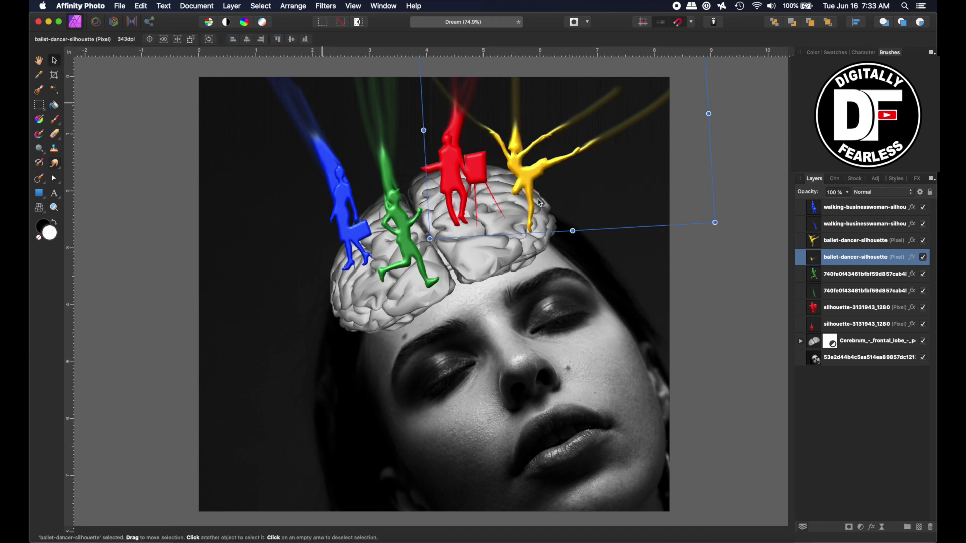
click(811, 245)
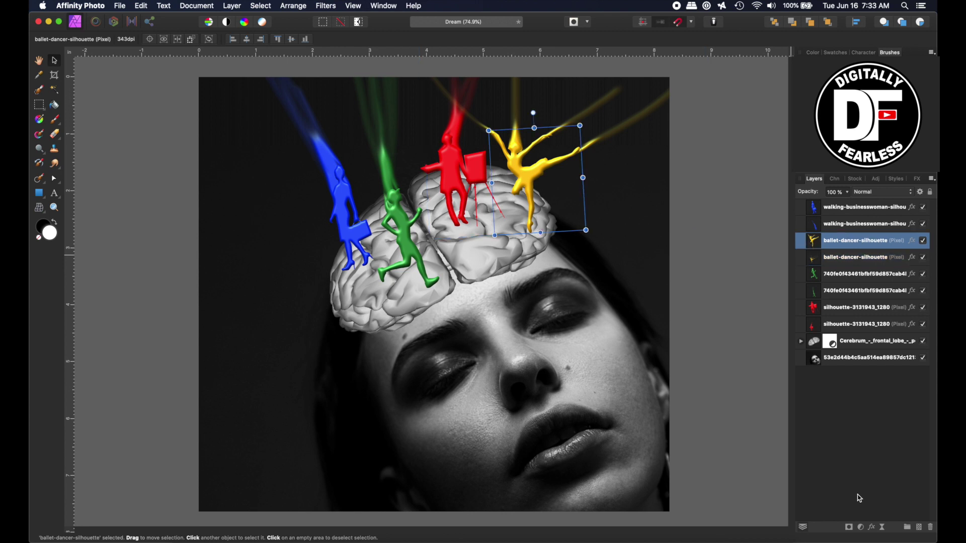
- Add an Outer Shadow to the dancer: 3.7 px offset, 2.5 px radius, 32% opacity, 113°
click(873, 527)
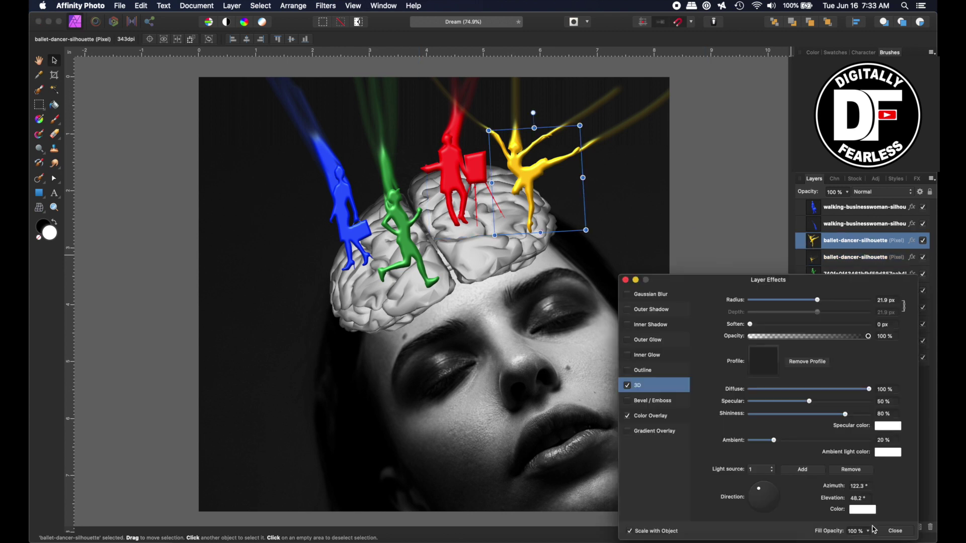
click(627, 309)
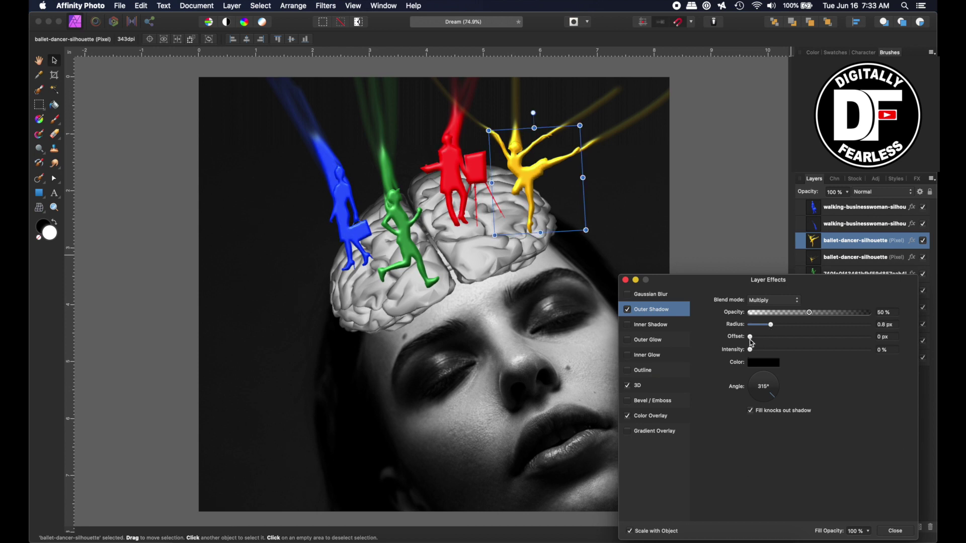
drag(751, 338, 787, 340)
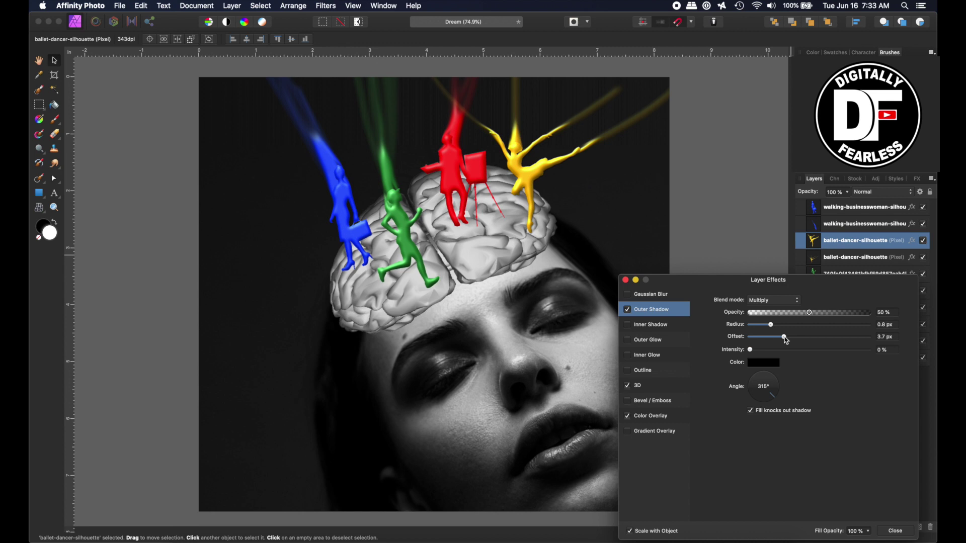
drag(770, 394, 764, 376)
drag(771, 325, 788, 310)
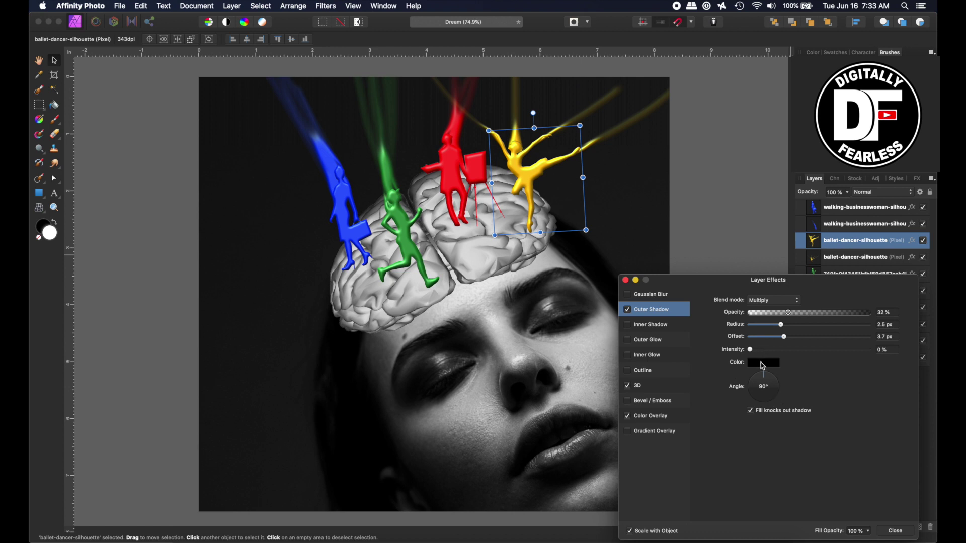
drag(761, 375, 759, 378)
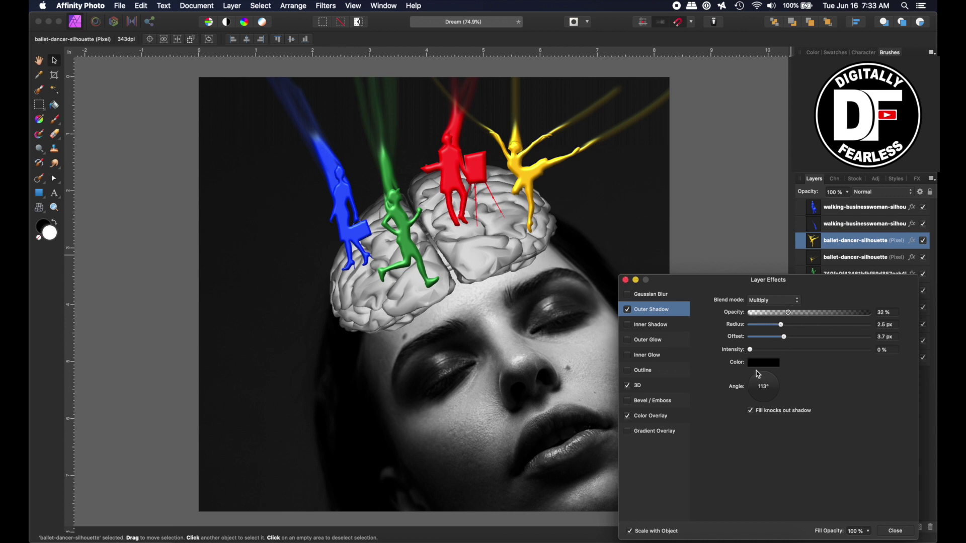
click(626, 280)
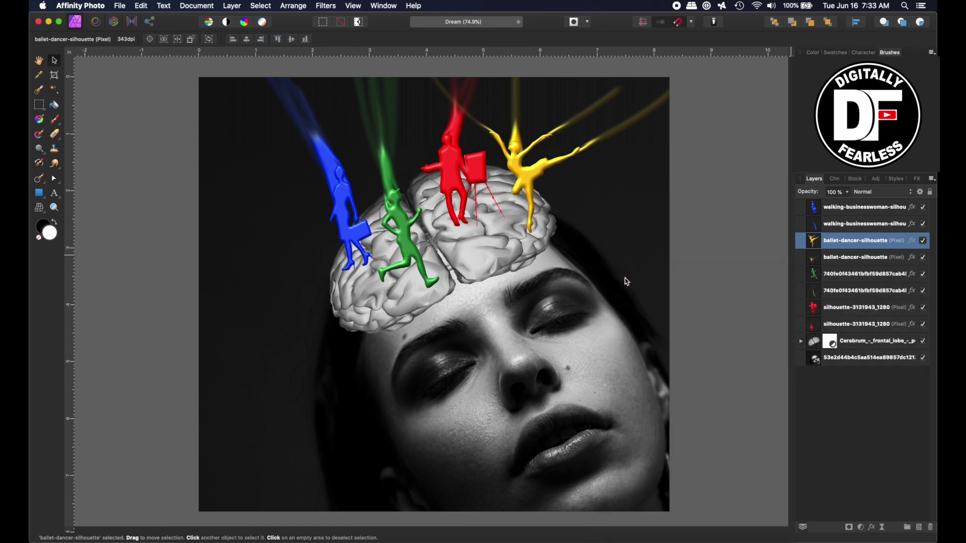
- Enable an Outer Shadow on the red, green and blue figures
click(815, 207)
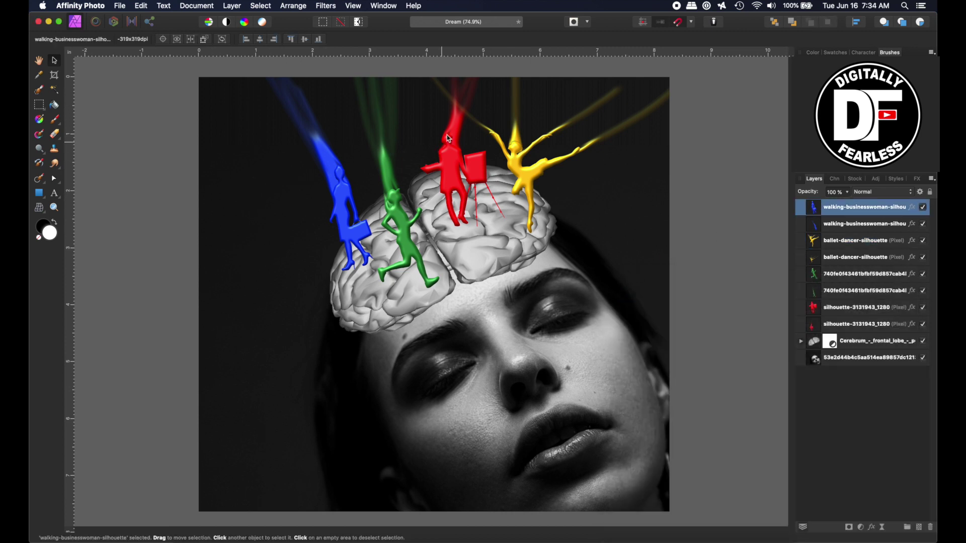
click(449, 158)
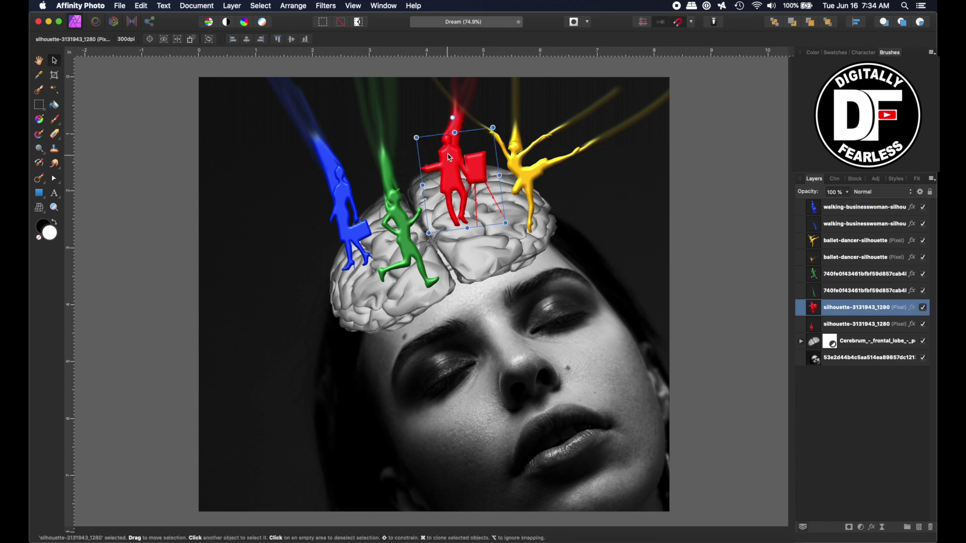
click(872, 527)
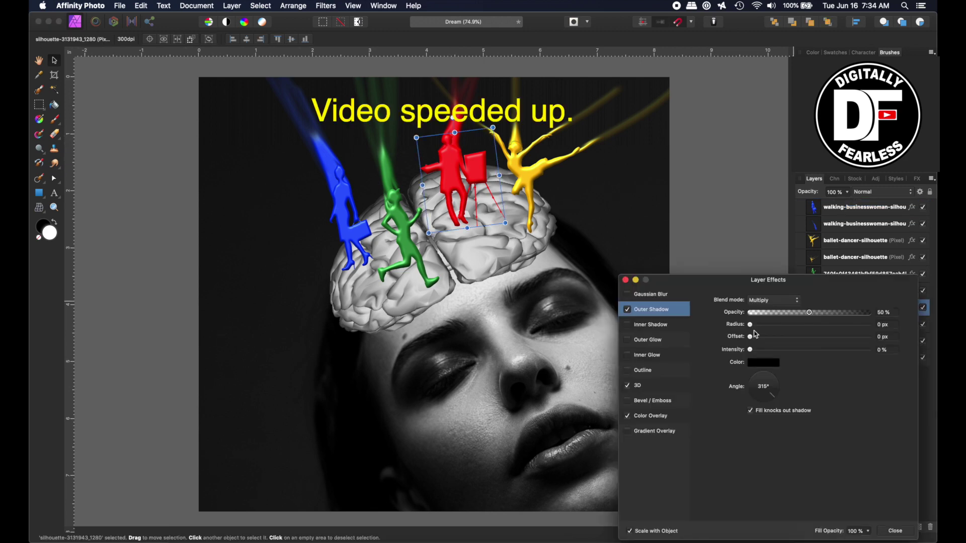
click(895, 531)
click(865, 273)
click(871, 527)
click(895, 530)
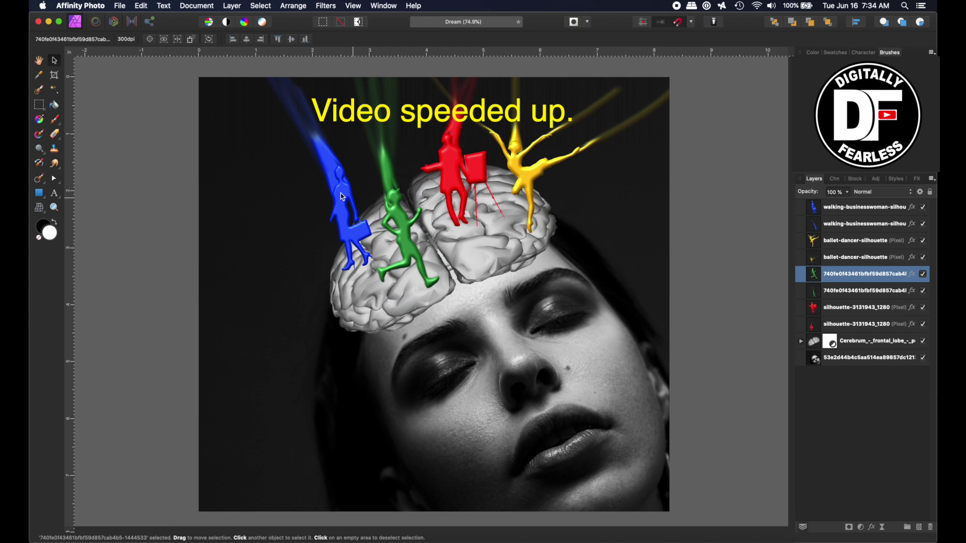
click(865, 206)
click(872, 527)
click(894, 530)
- Deselect, then add a new empty pixel layer at the second businesswoman layer
key(super+d)
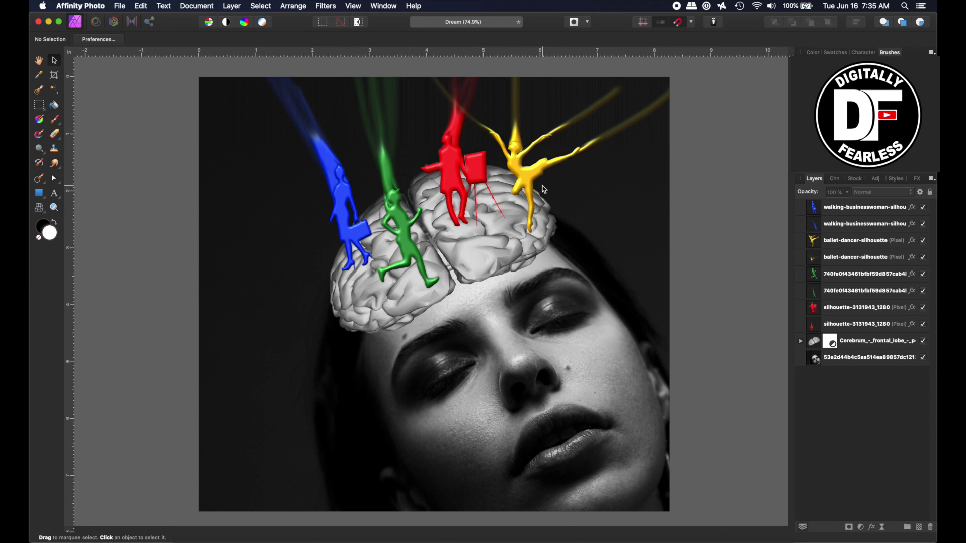
click(819, 227)
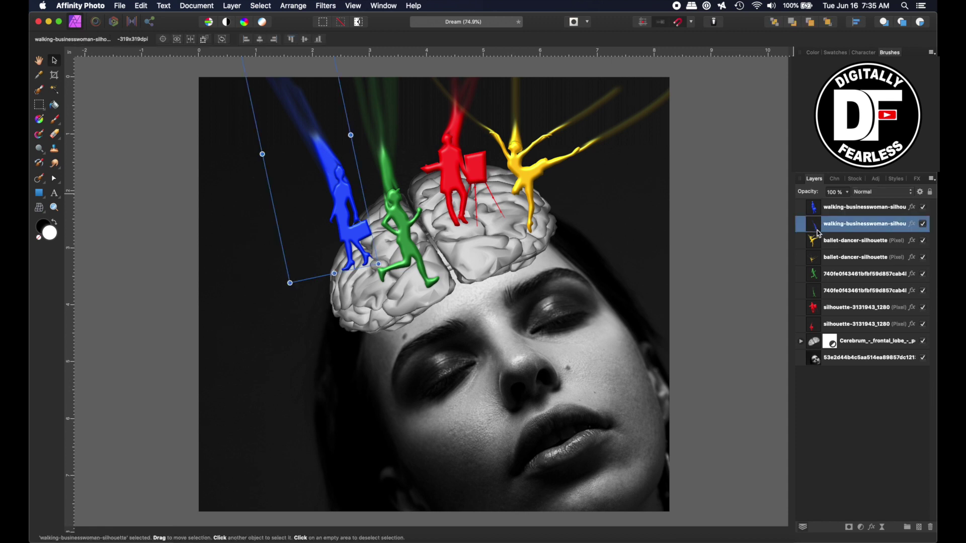
key(super+shift+n)
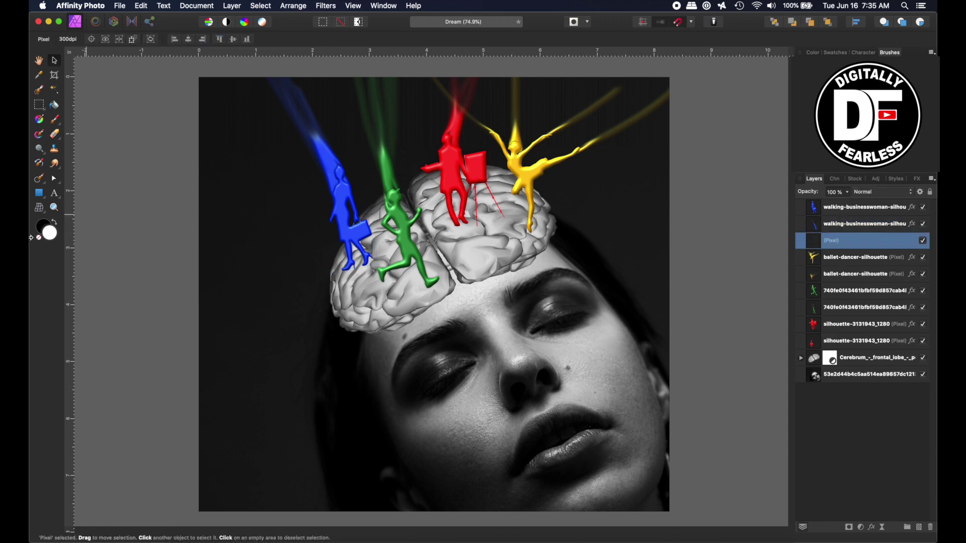
- Switch to white and paint a soft white stroke over the brain near the blue figure
click(55, 220)
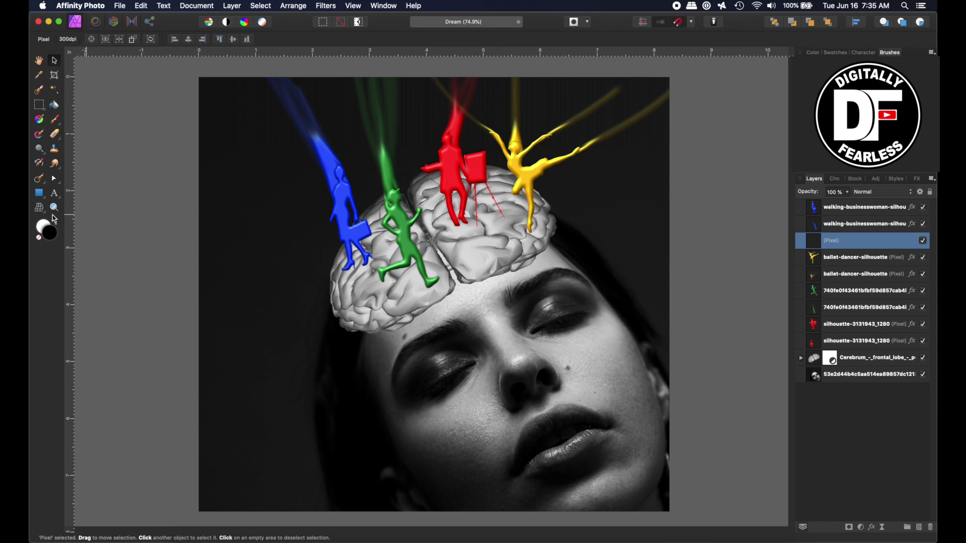
click(57, 122)
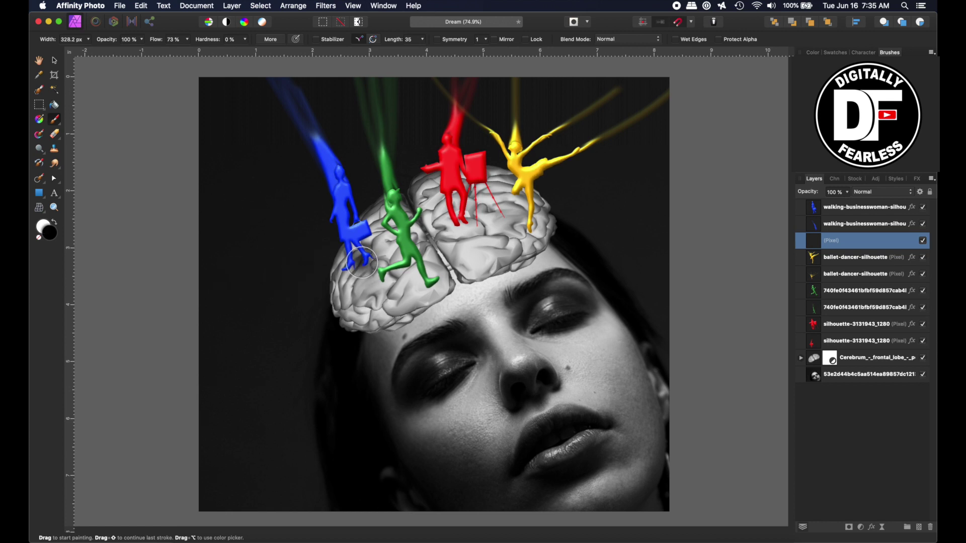
drag(362, 262, 355, 267)
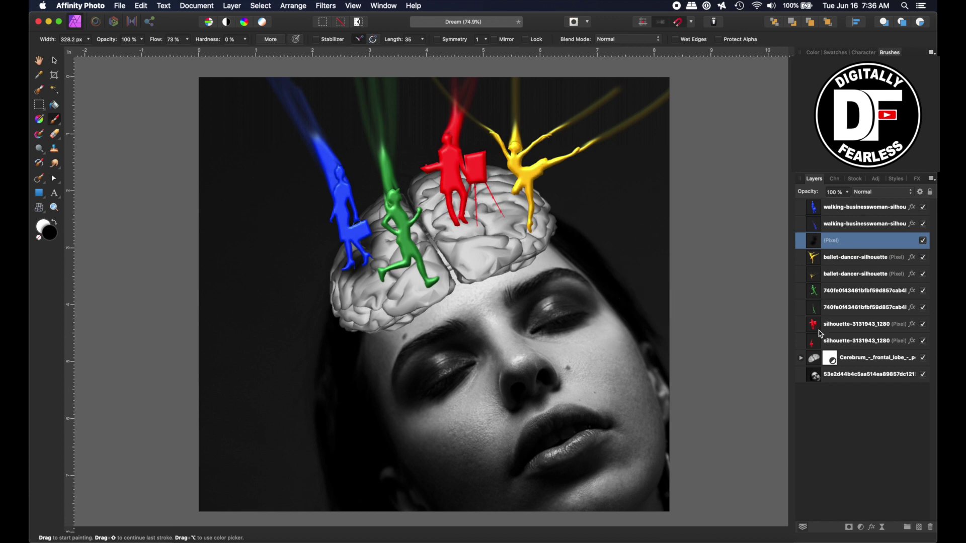
- Soften the painted white layer with a 32.6 px Gaussian Blur
click(873, 526)
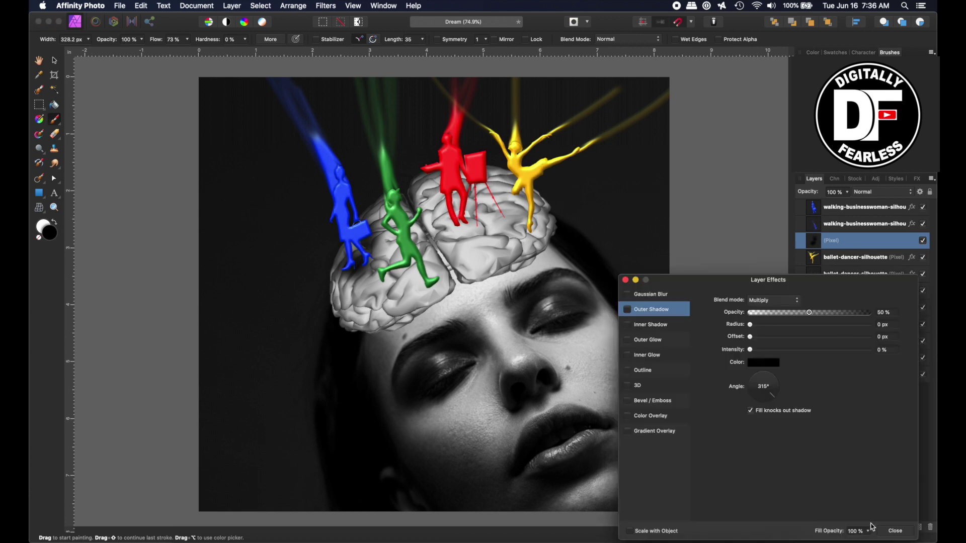
click(649, 296)
drag(750, 301, 835, 287)
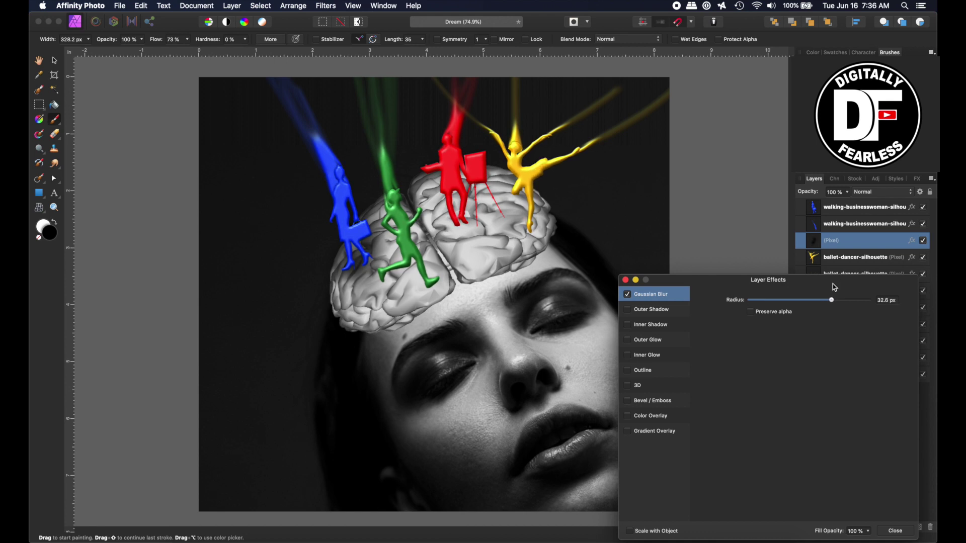
click(625, 281)
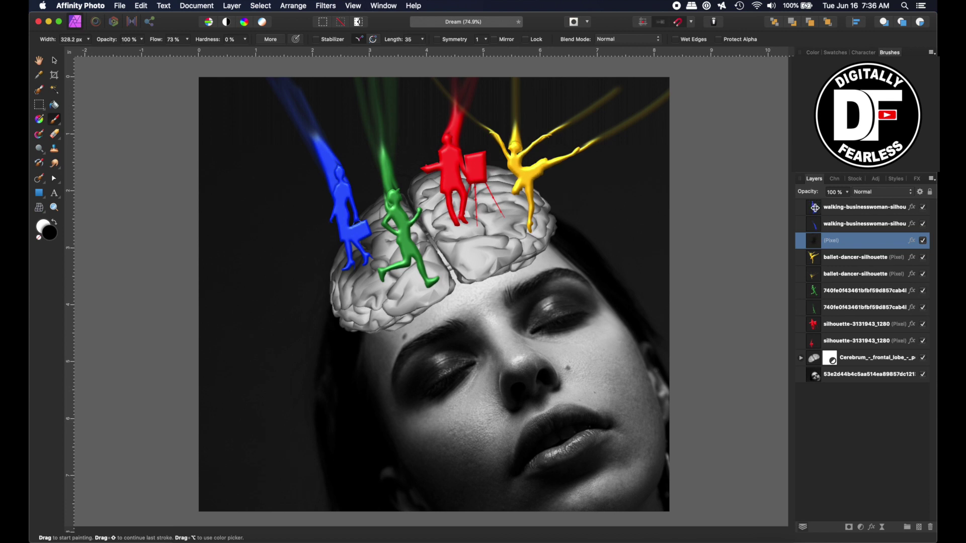
- Group the top three blue-figure layers and nudge the group slightly upward
shift+click(817, 210)
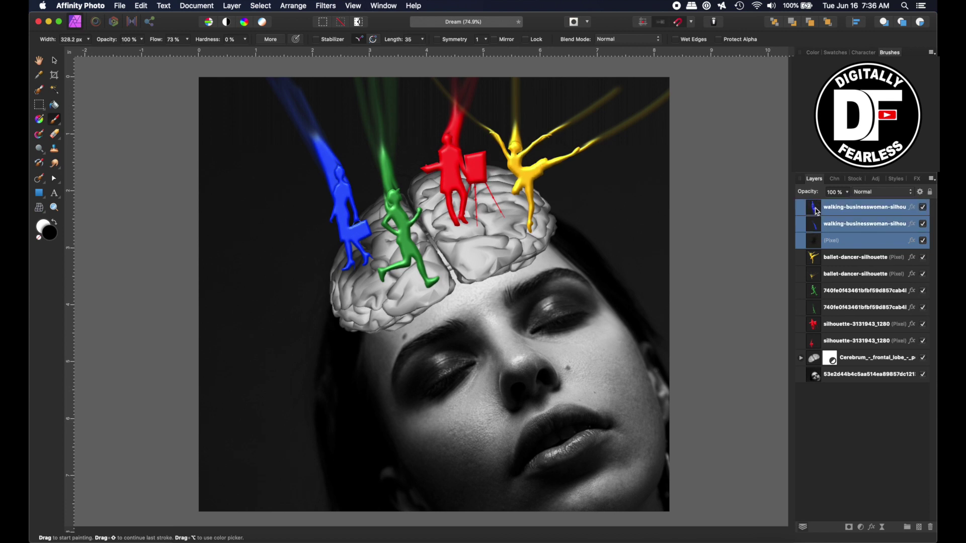
key(super+g)
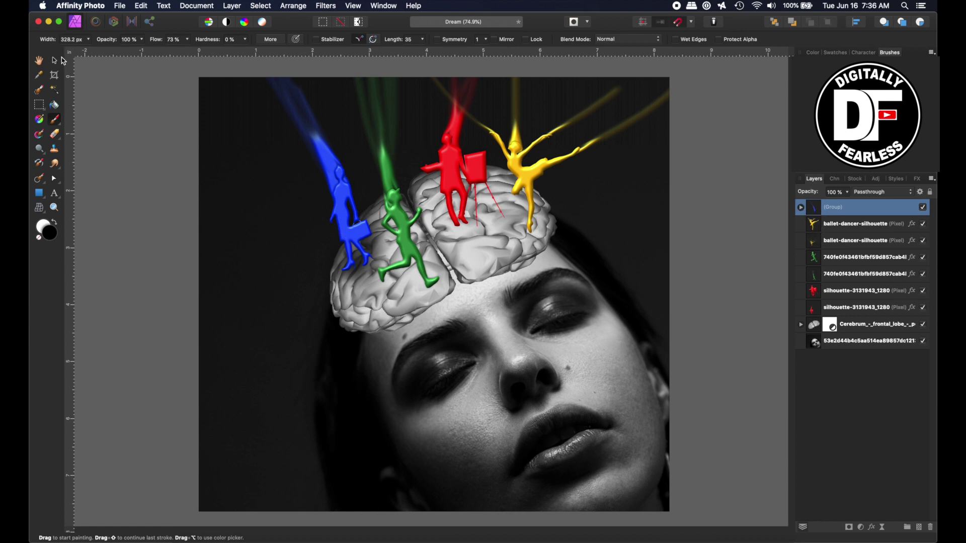
click(56, 61)
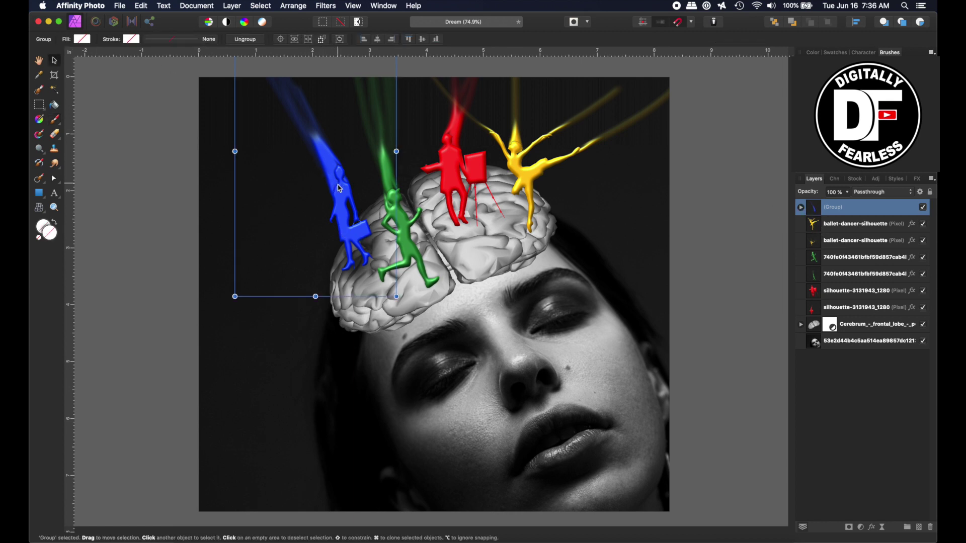
mouse_move(337, 187)
mouse_down()
mouse_move(342, 195)
mouse_move(338, 181)
mouse_up()
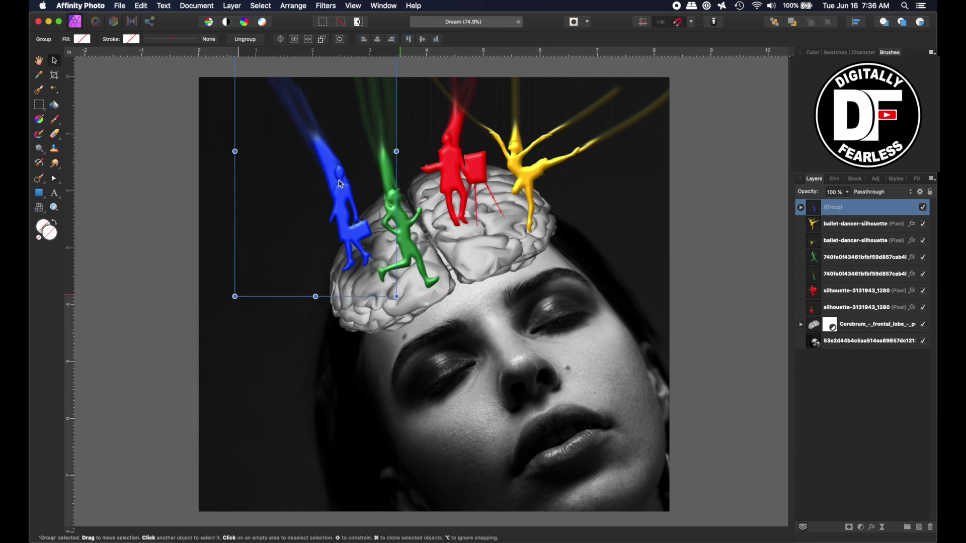
- On a new pixel layer, paint soft shading on the brain around the green figure
click(814, 258)
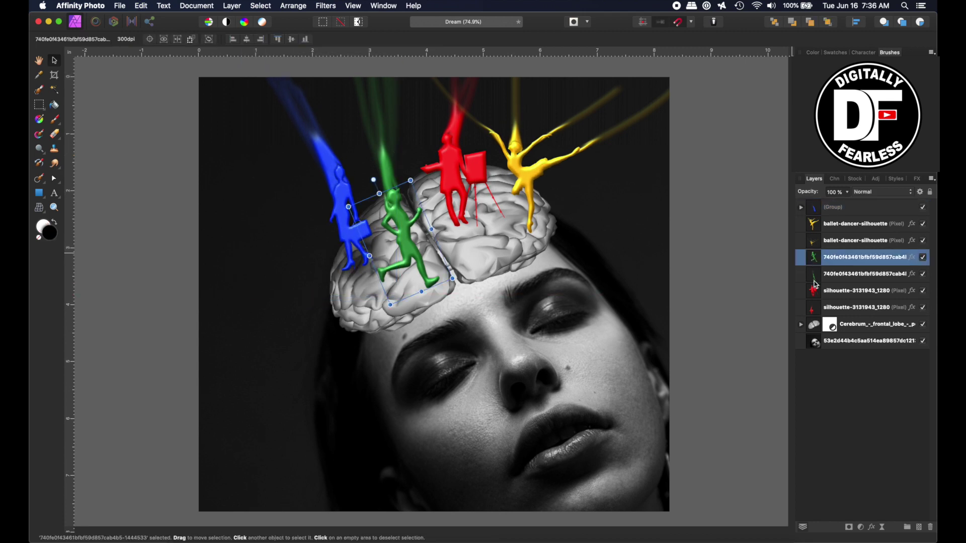
click(813, 297)
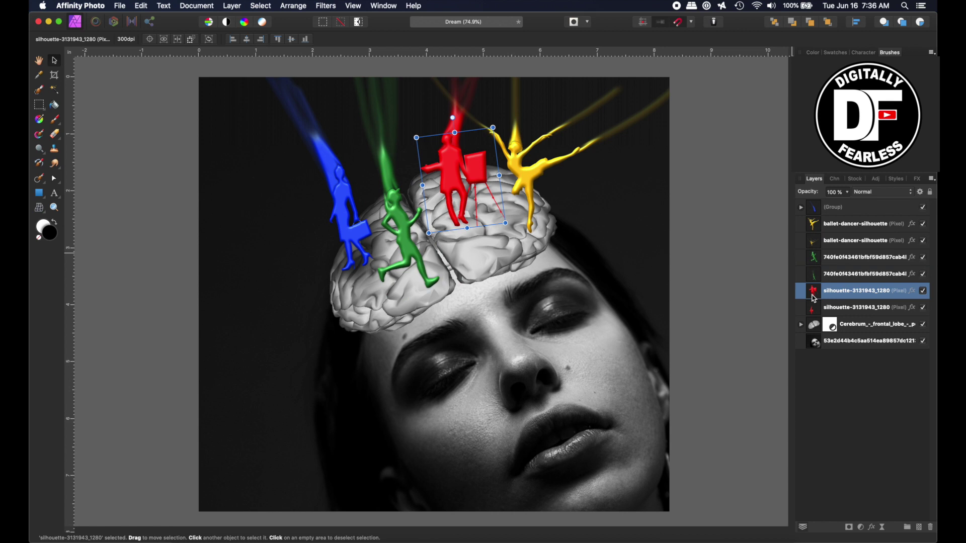
click(918, 528)
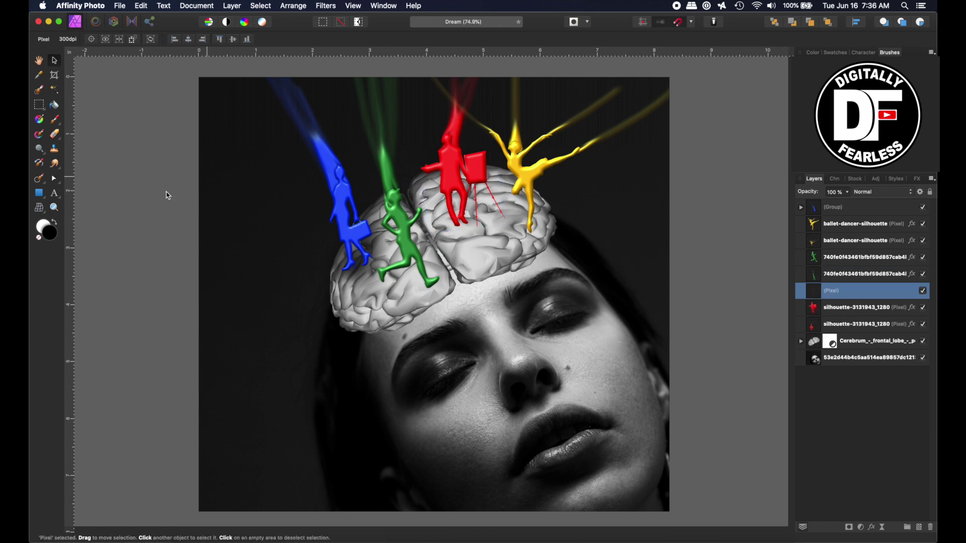
click(55, 119)
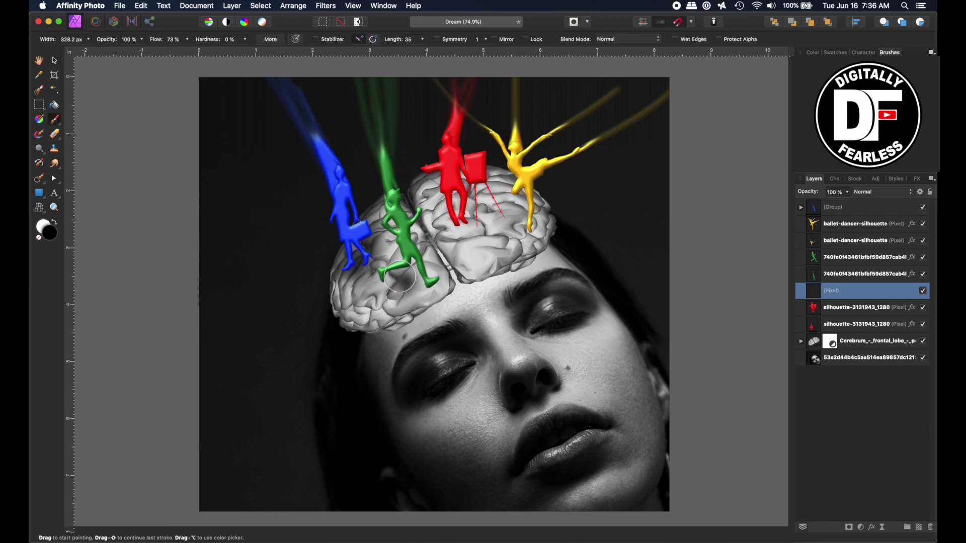
mouse_move(386, 273)
mouse_down()
mouse_move(422, 278)
mouse_move(411, 255)
mouse_move(418, 225)
mouse_move(395, 311)
mouse_move(404, 273)
mouse_up()
mouse_move(390, 384)
mouse_down()
mouse_move(406, 266)
mouse_move(474, 201)
mouse_move(385, 279)
mouse_move(434, 298)
mouse_up()
key(bracketleft)
key(bracketleft)
key(bracketleft)
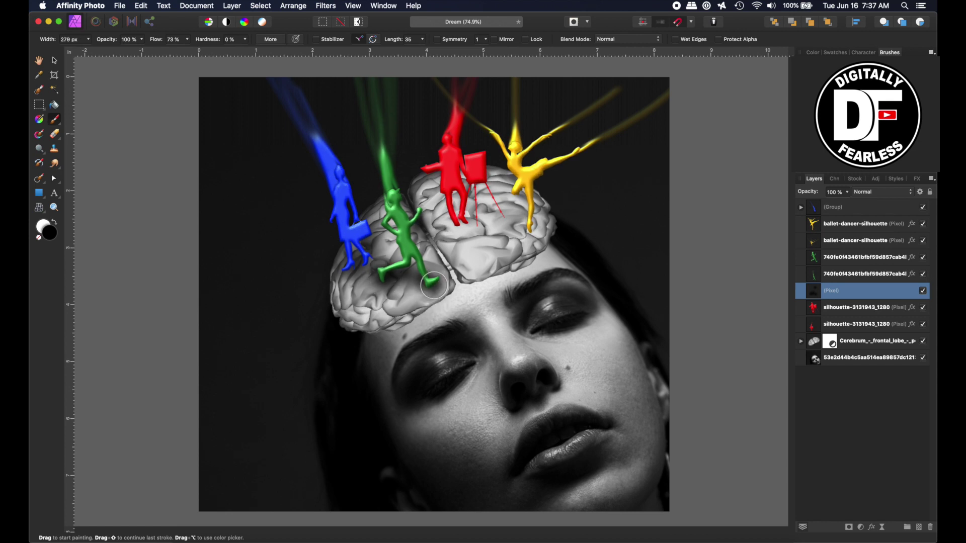
mouse_move(434, 285)
mouse_down()
mouse_move(347, 278)
mouse_move(387, 283)
mouse_up()
mouse_move(415, 221)
mouse_down()
mouse_move(418, 287)
mouse_move(415, 226)
mouse_move(396, 229)
mouse_move(470, 349)
mouse_move(401, 196)
mouse_move(401, 260)
mouse_up()
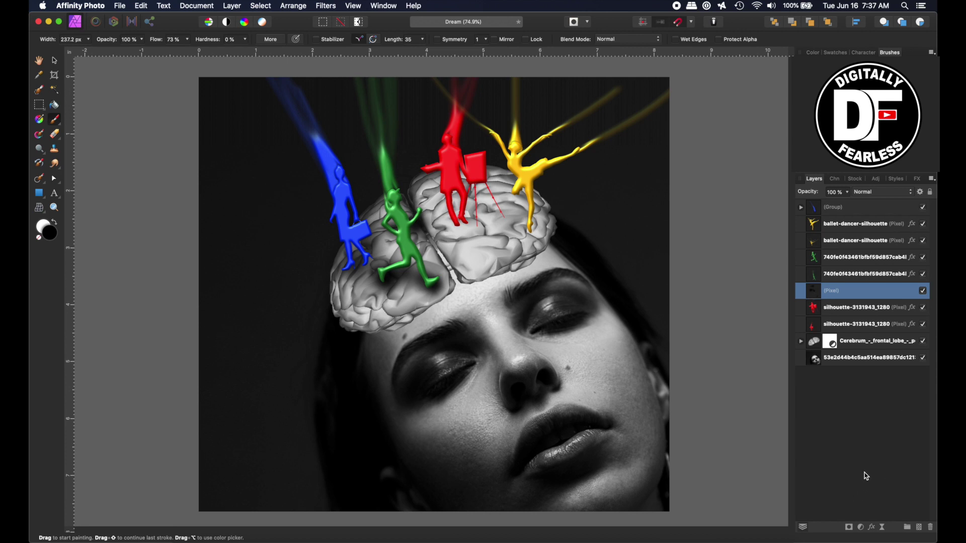
- Blur the shadow layer with a Gaussian Blur of about 26 px
click(872, 528)
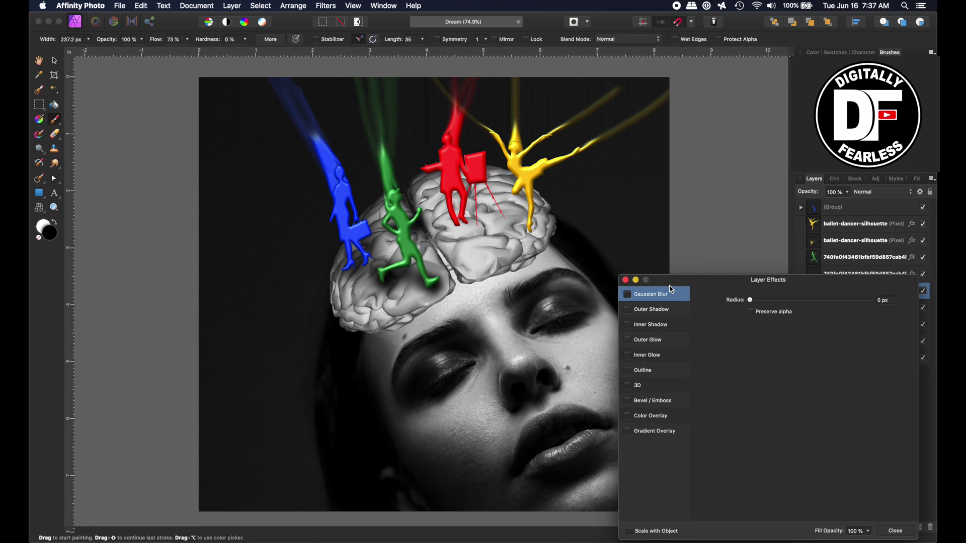
click(630, 296)
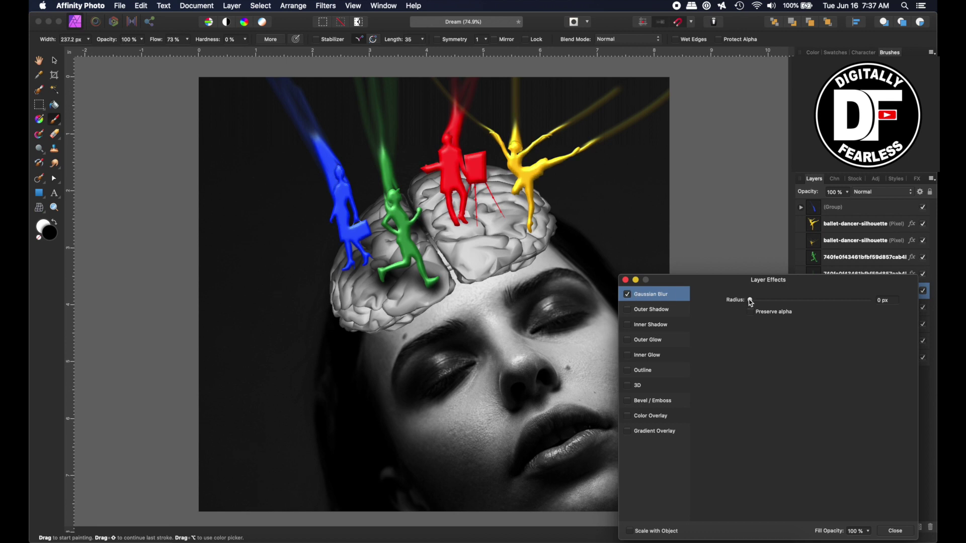
drag(749, 301, 824, 309)
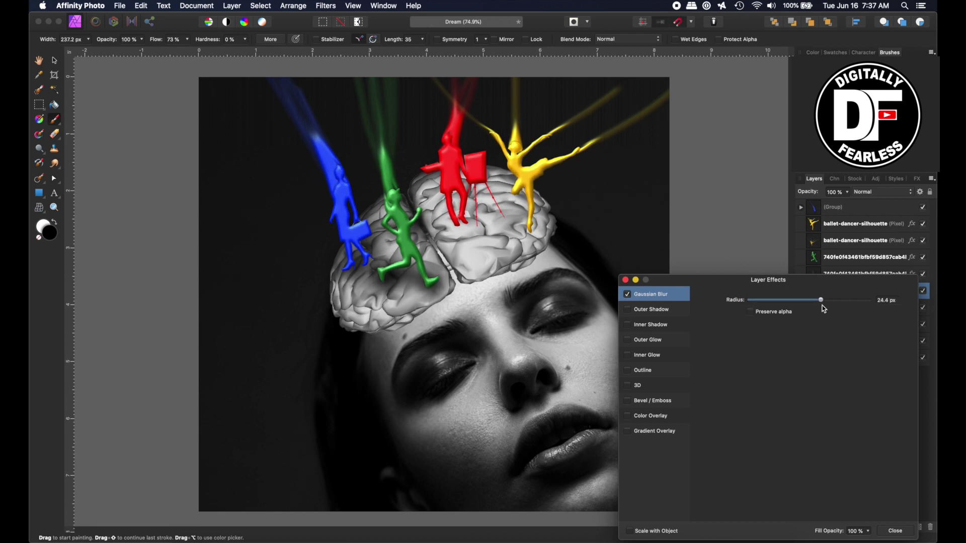
click(625, 280)
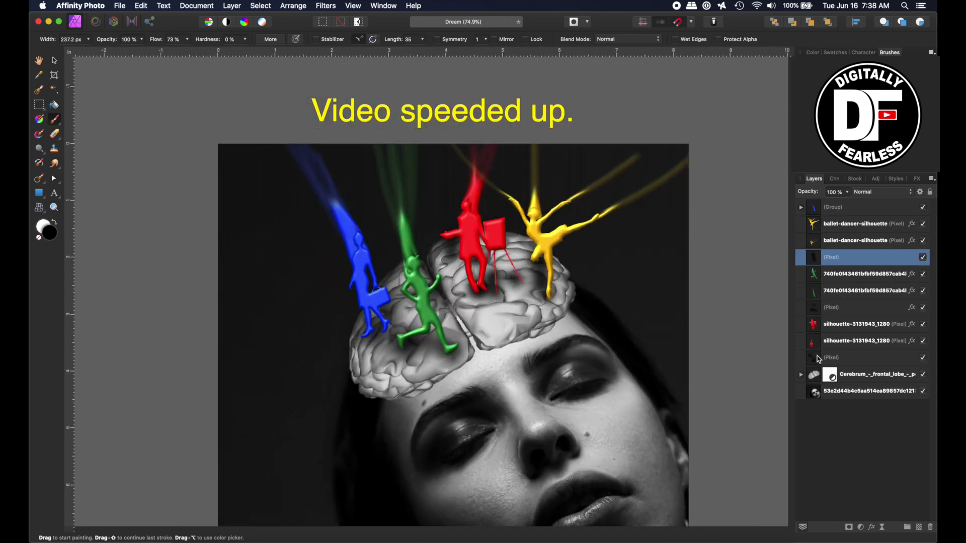
- Apply Gaussian Blur to the remaining figure shadow layers
click(818, 358)
click(855, 257)
click(872, 527)
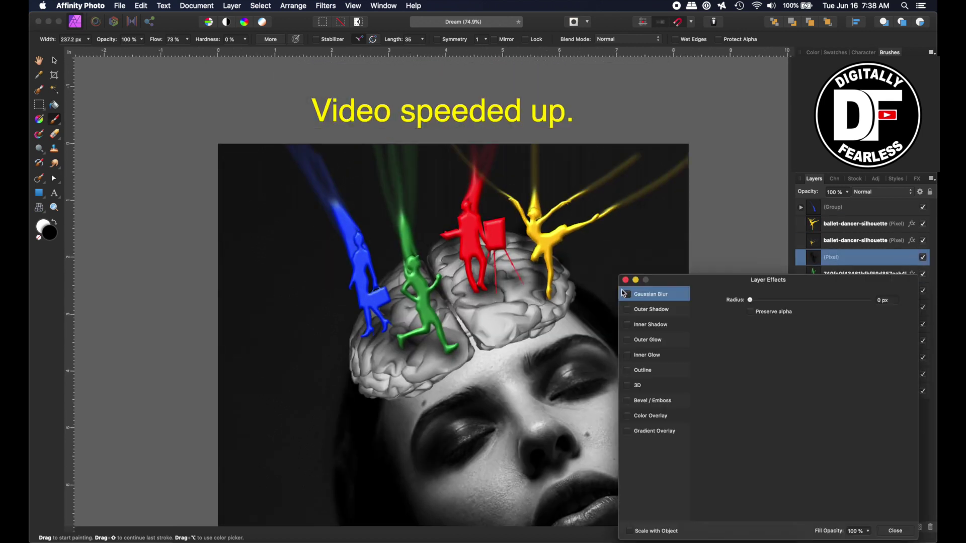
click(626, 280)
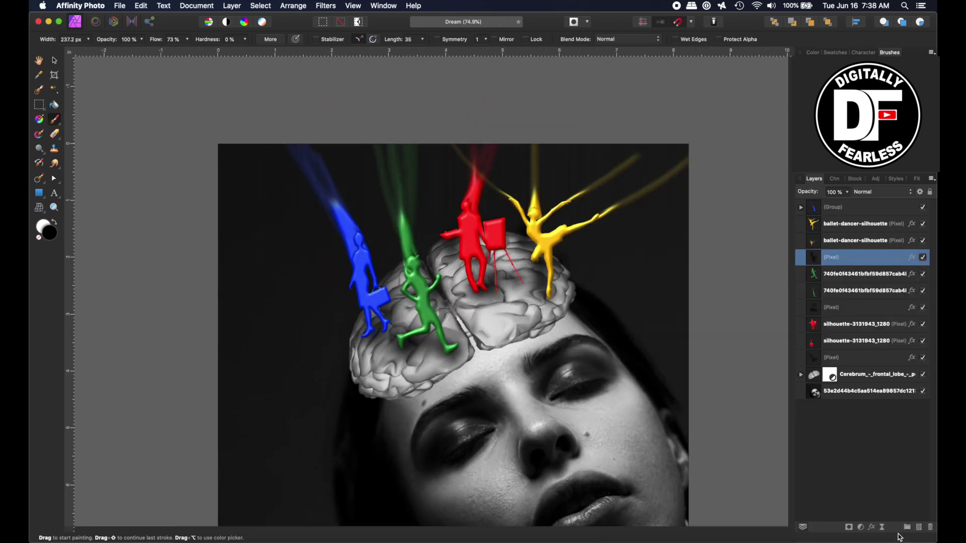
- Group the yellow dancer, green figure and red figure each with its own shadow layer
click(815, 227)
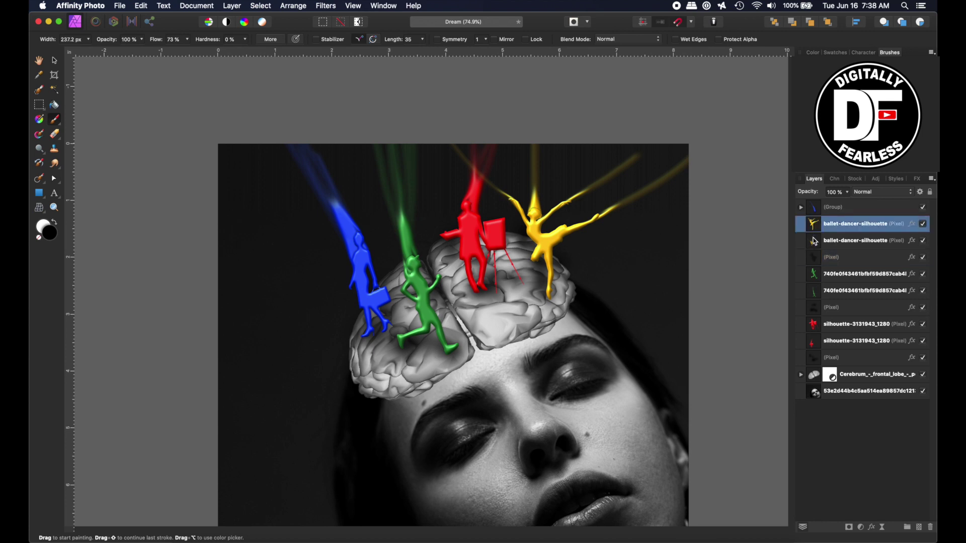
shift+click(816, 259)
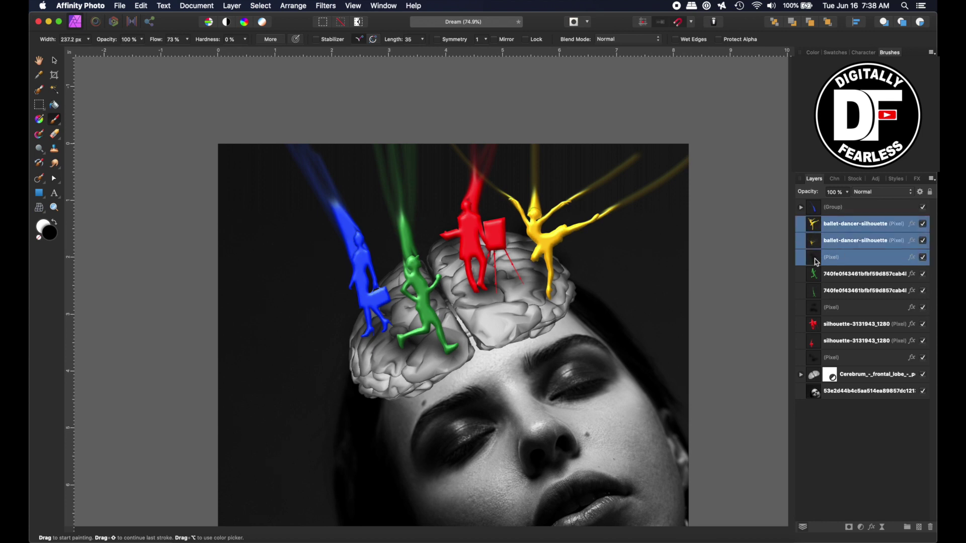
key(super+g)
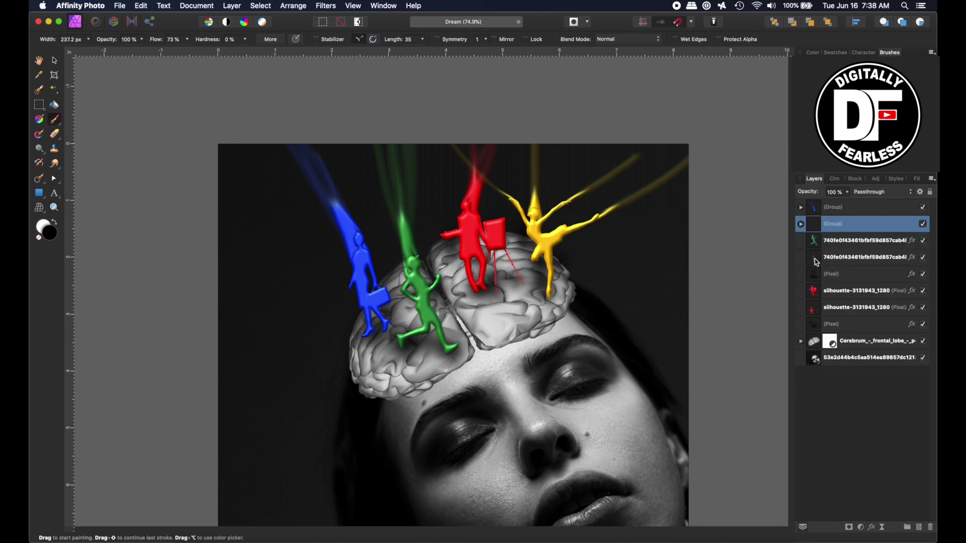
click(814, 240)
shift+click(817, 275)
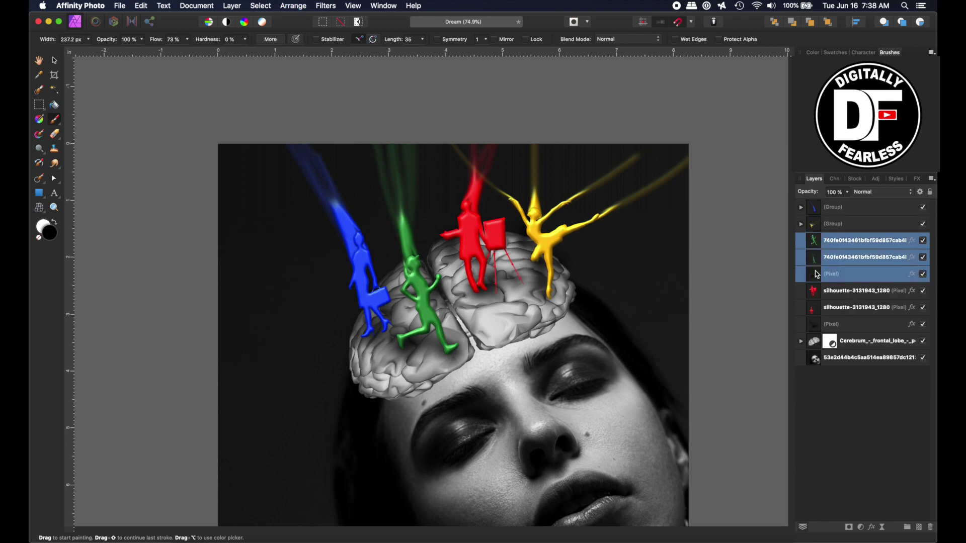
key(super+g)
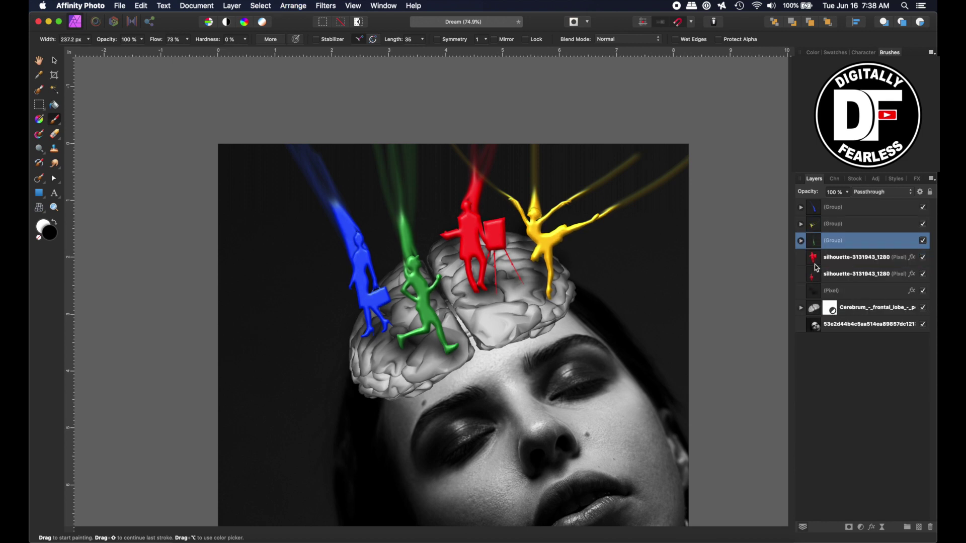
click(814, 261)
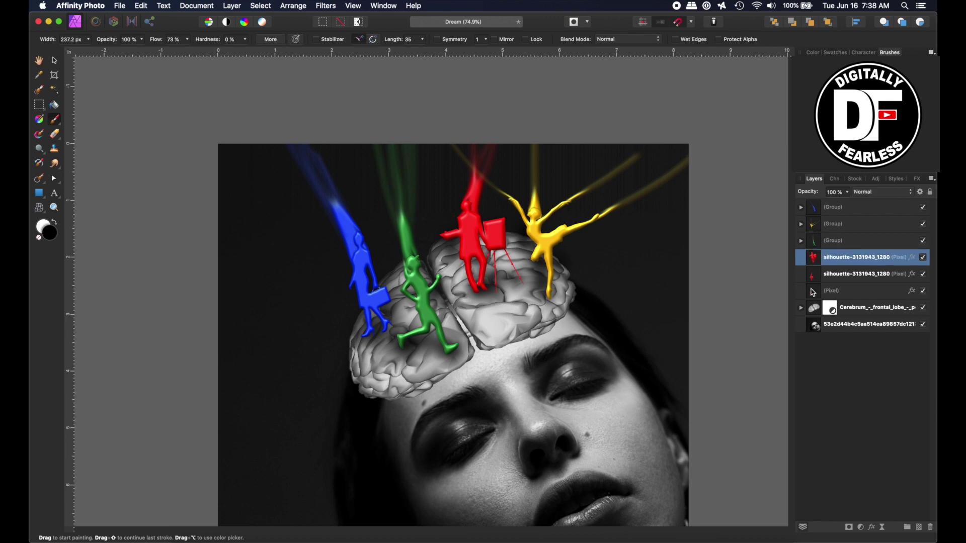
shift+click(813, 291)
key(super+g)
key(v)
click(154, 247)
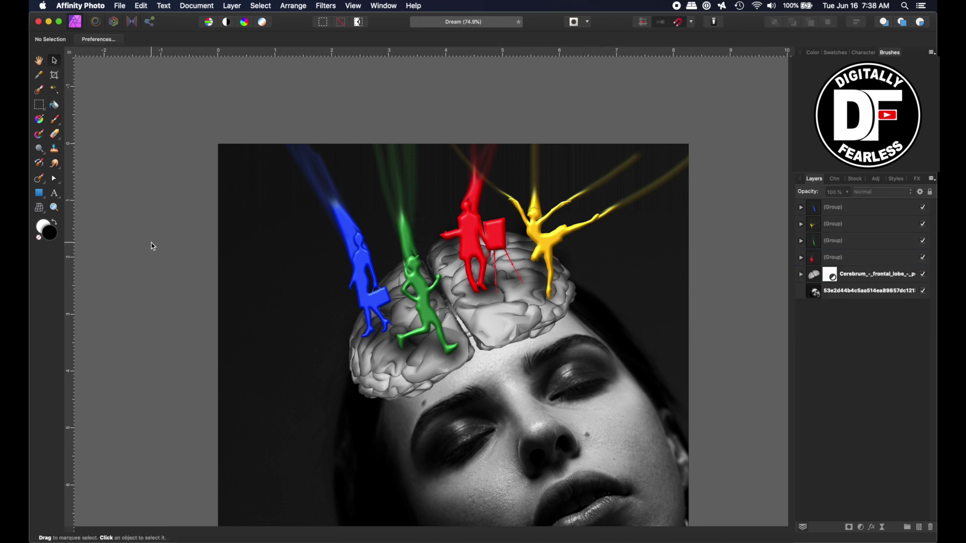
- Add a gradient Fill layer above the top figure group with a light pink left stop
scroll(154, 247, down, 3)
click(848, 212)
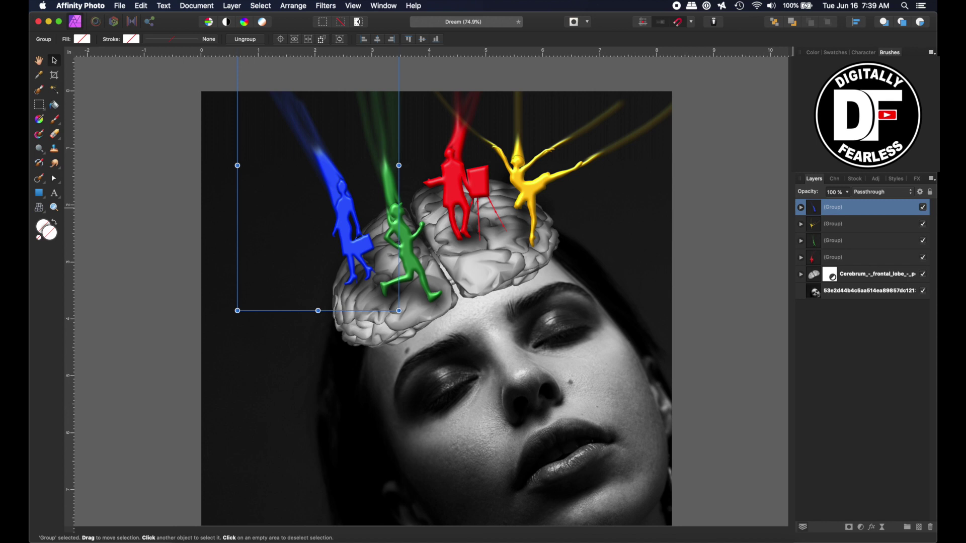
click(238, 4)
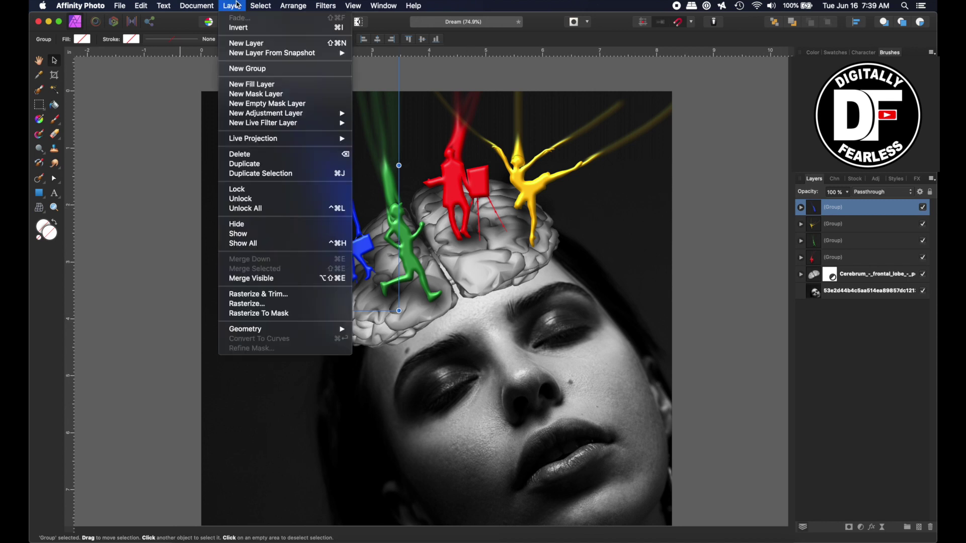
click(239, 85)
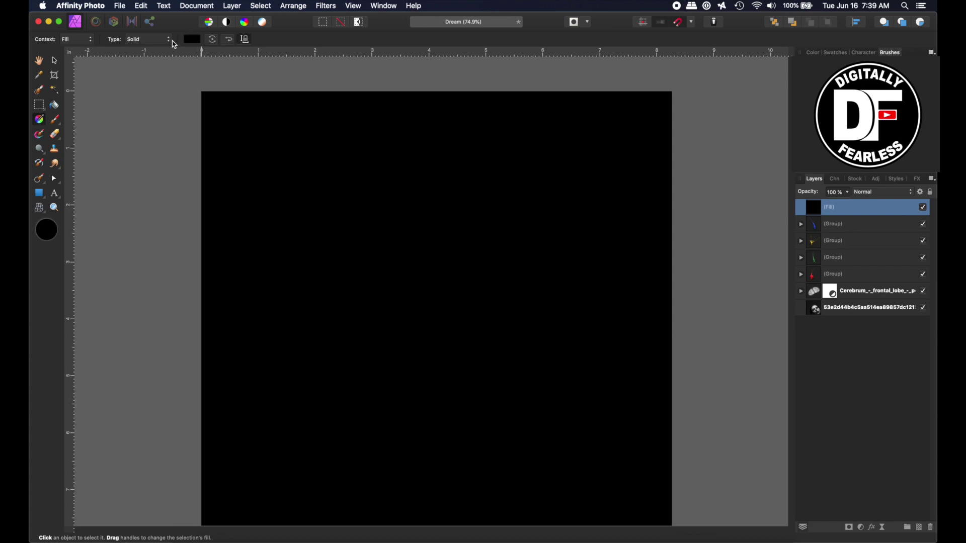
click(191, 39)
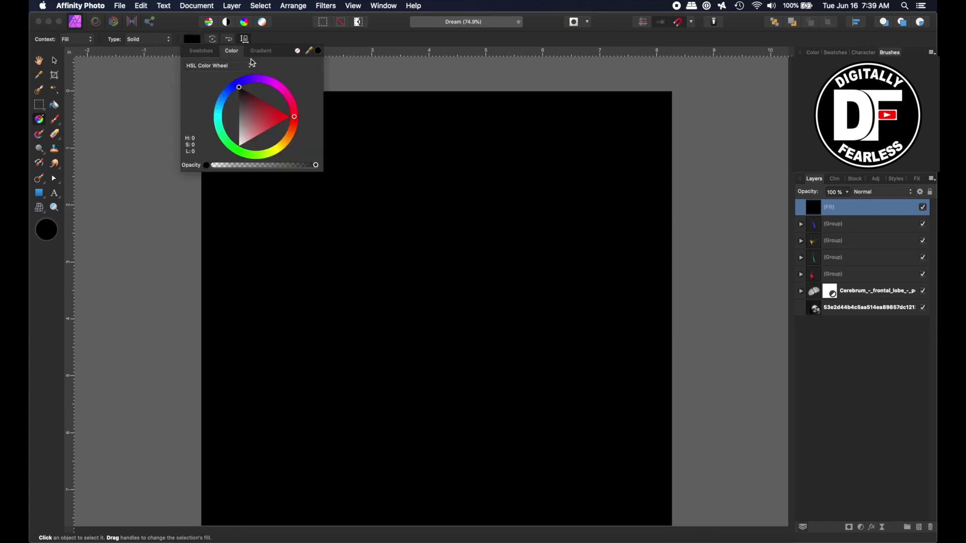
click(267, 53)
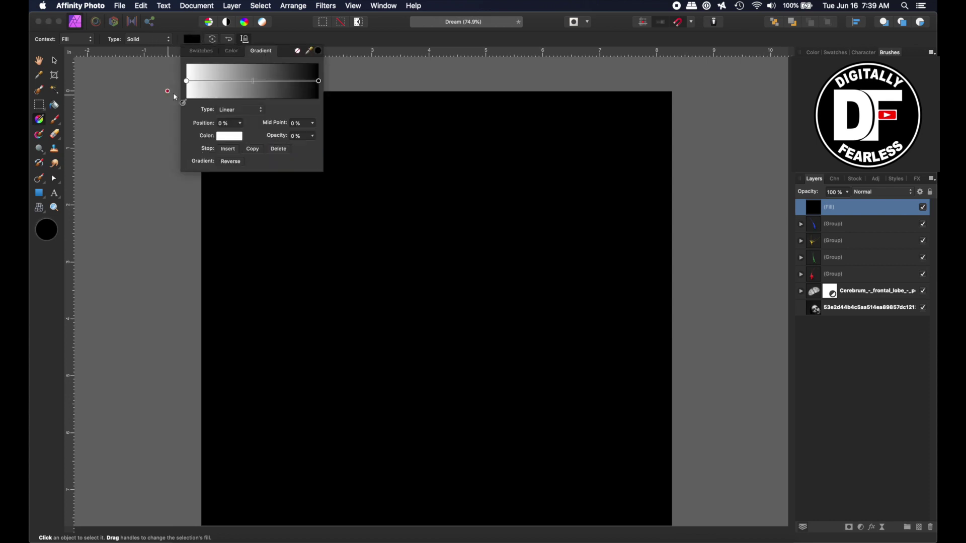
click(188, 82)
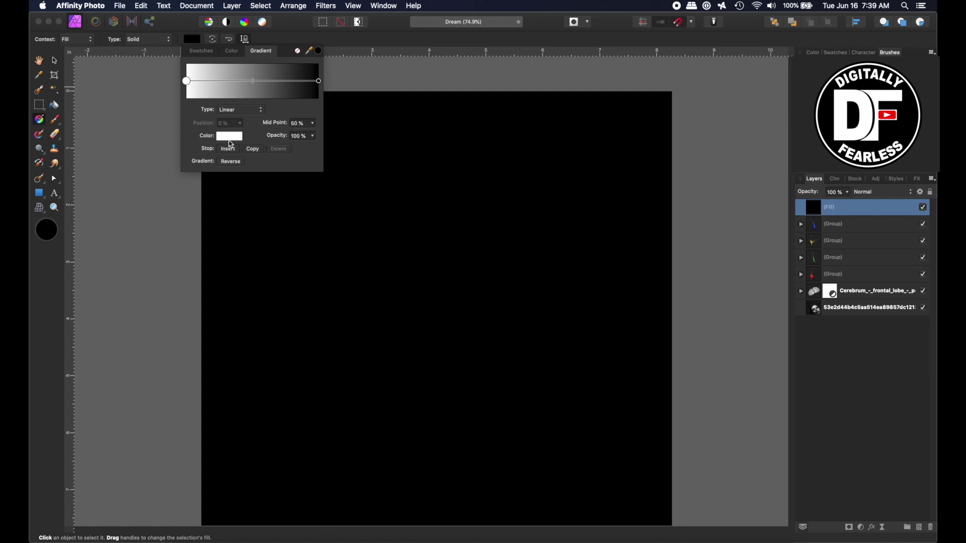
click(230, 136)
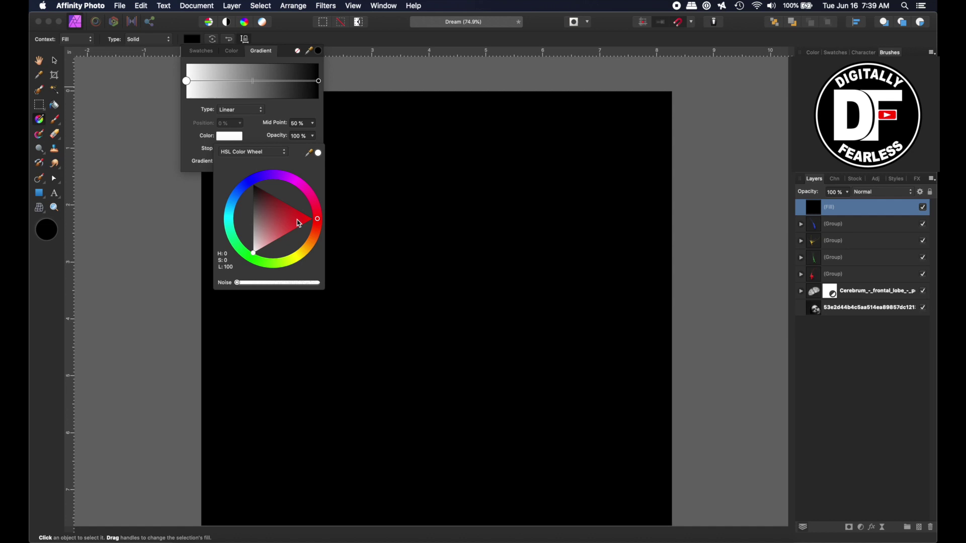
click(303, 189)
drag(289, 228, 288, 242)
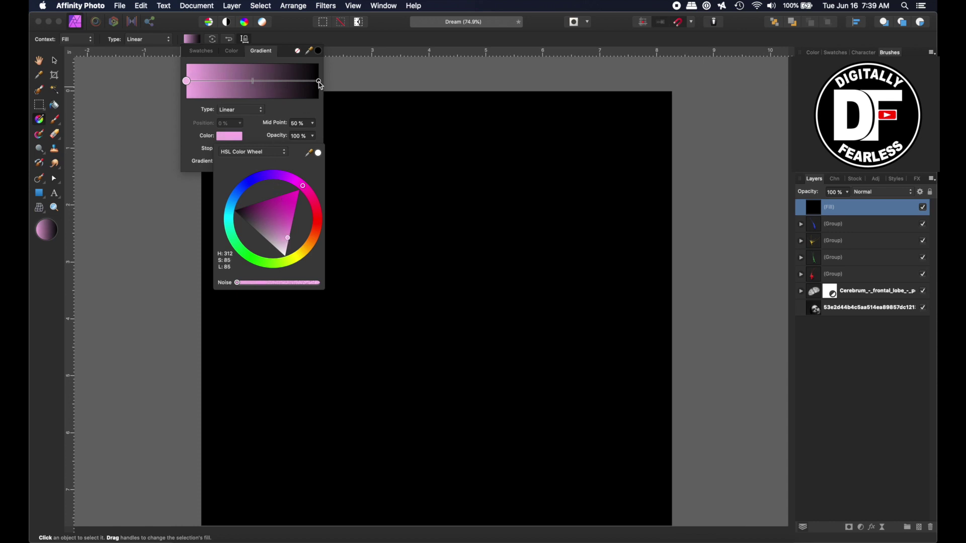
- Set the gradient's right stop to vivid purple (H293, S100, L50)
click(319, 81)
click(229, 137)
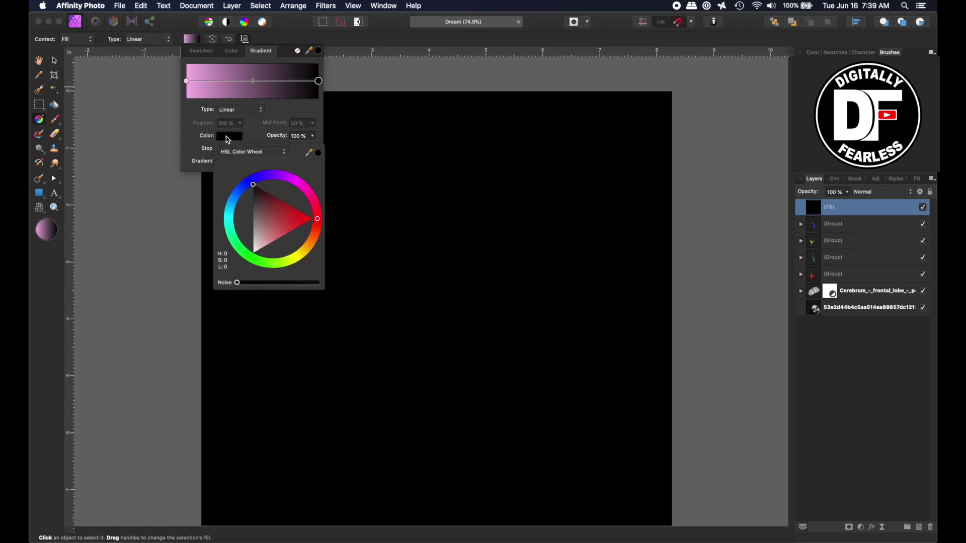
click(296, 184)
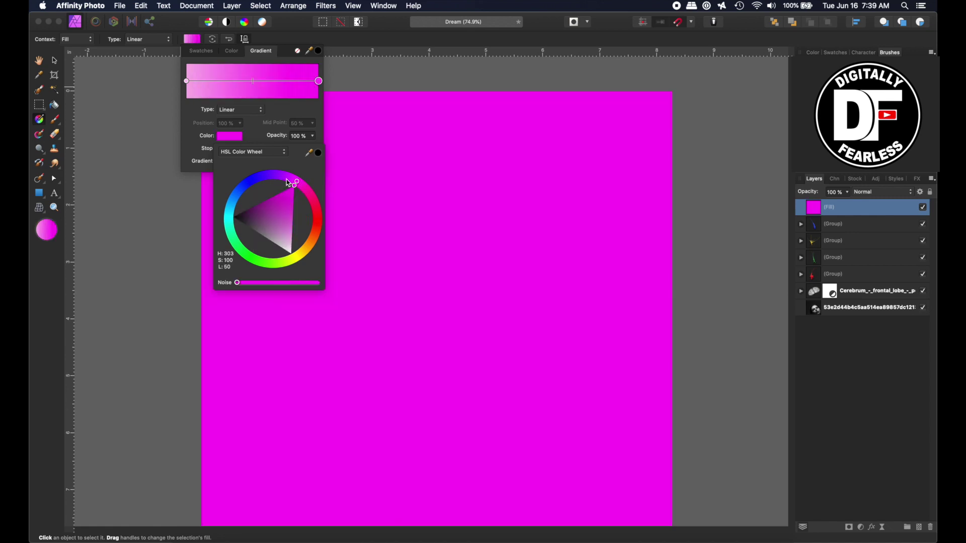
click(289, 182)
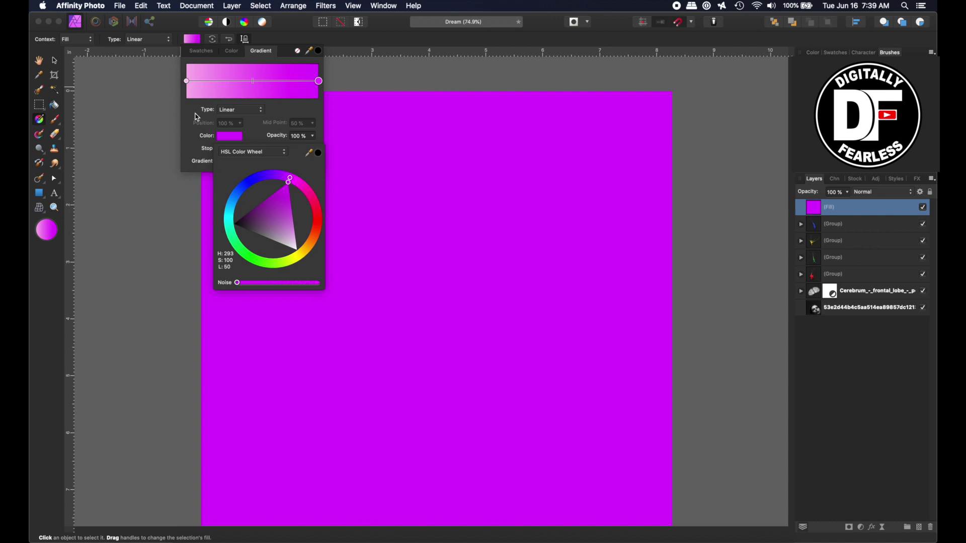
- Draw the gradient across the canvas and set the fill layer's blend mode to Soft Light
click(200, 90)
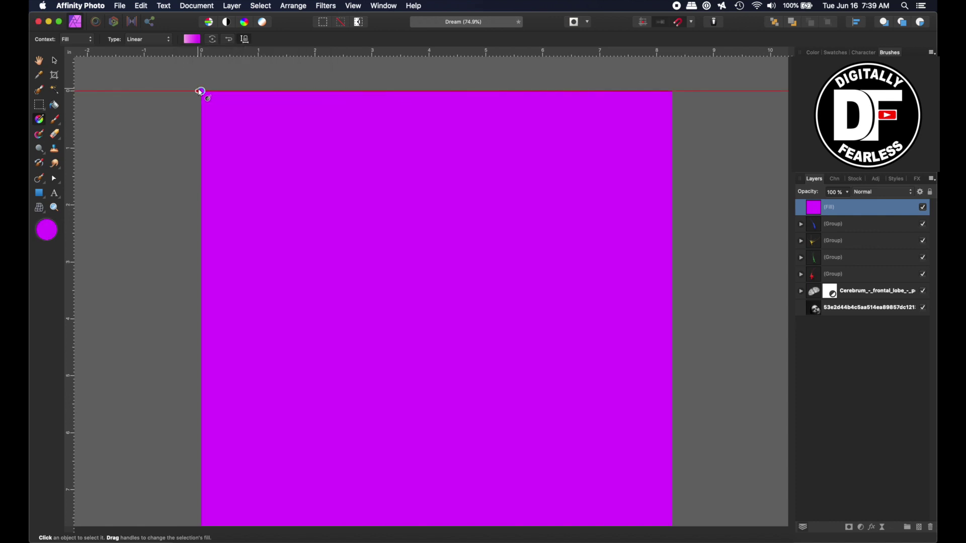
drag(201, 91, 458, 492)
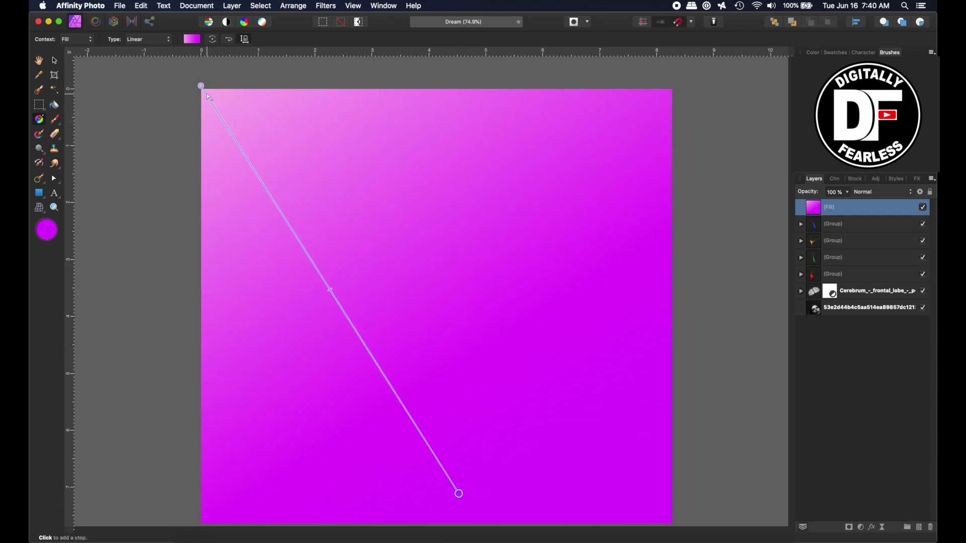
drag(201, 86, 435, 103)
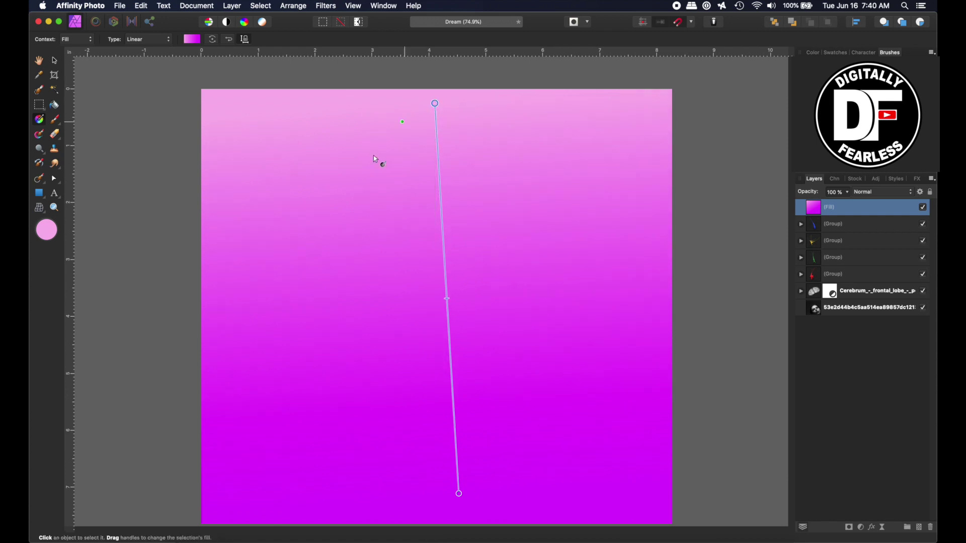
click(881, 192)
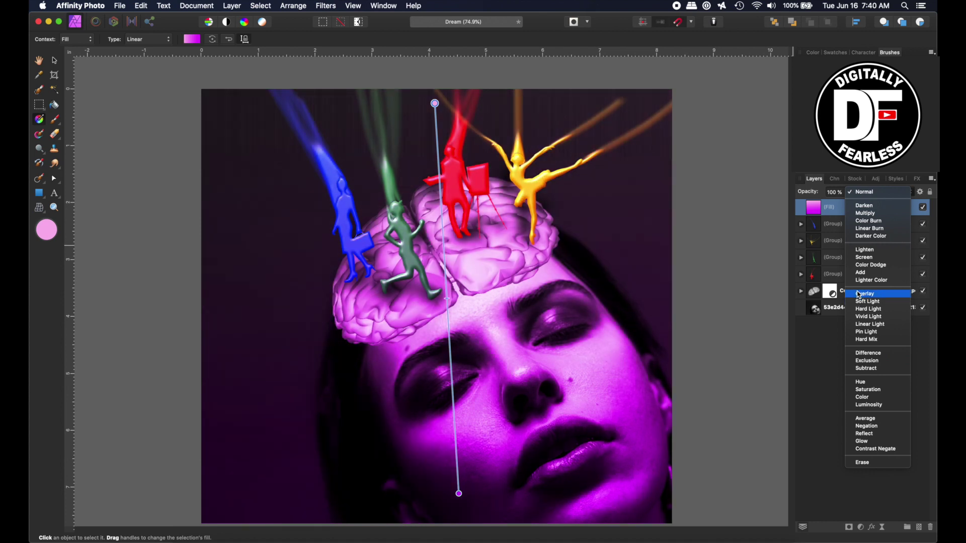
click(859, 295)
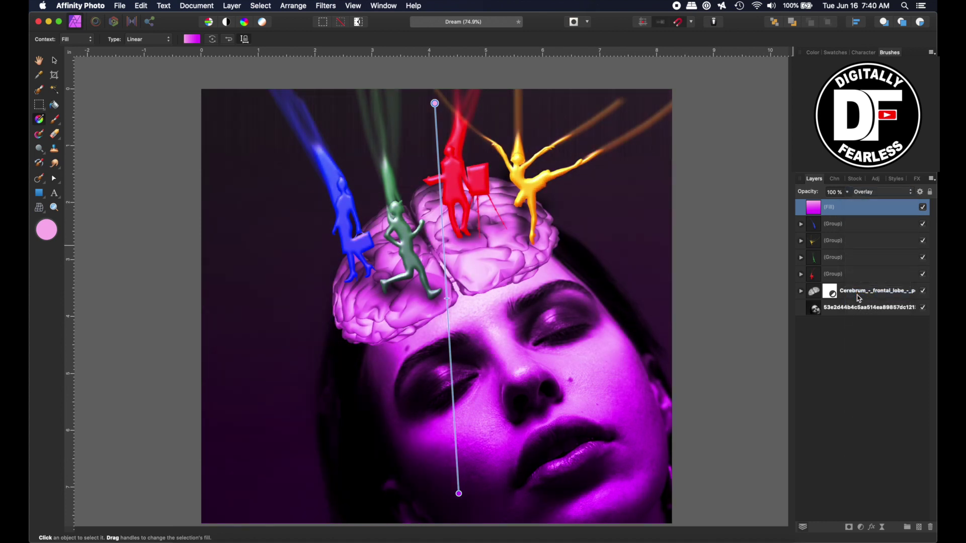
click(857, 192)
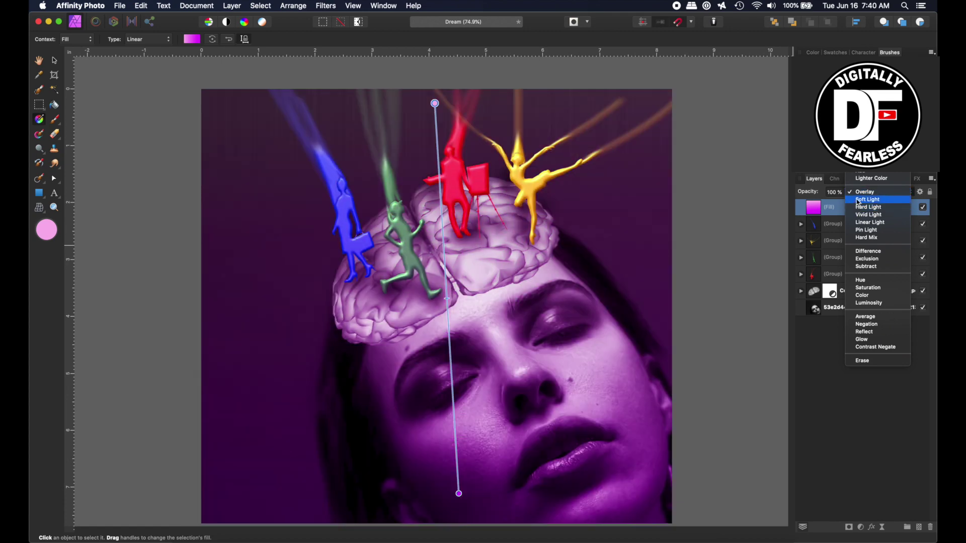
click(858, 200)
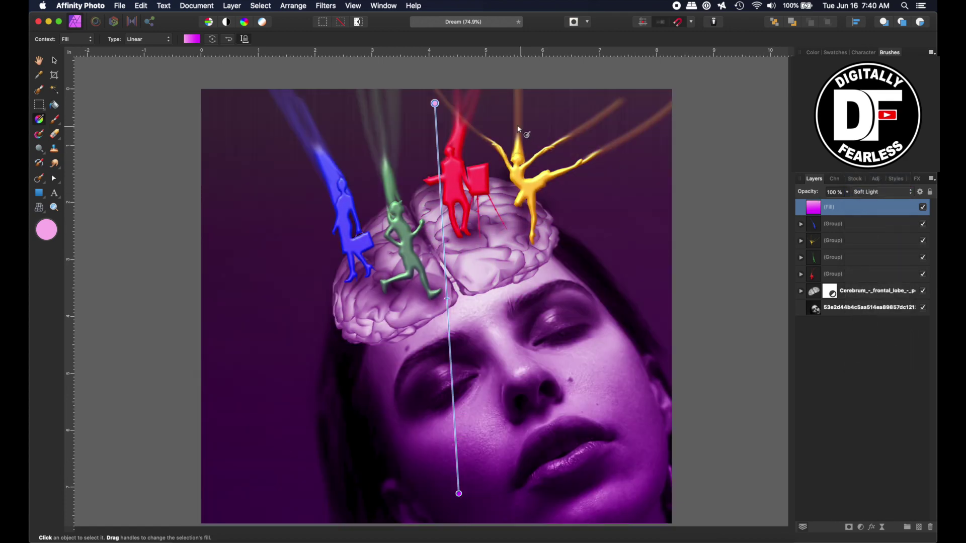
- Reposition the gradient handles so it runs diagonally from top-left toward lower right
drag(436, 103, 452, 75)
scroll(455, 478, down, 5)
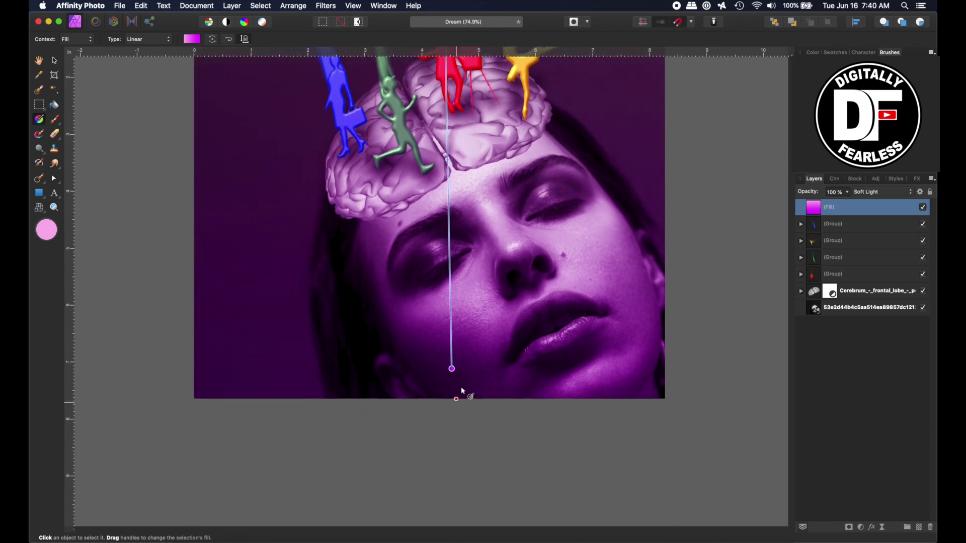
drag(453, 368, 440, 409)
key(super+minus)
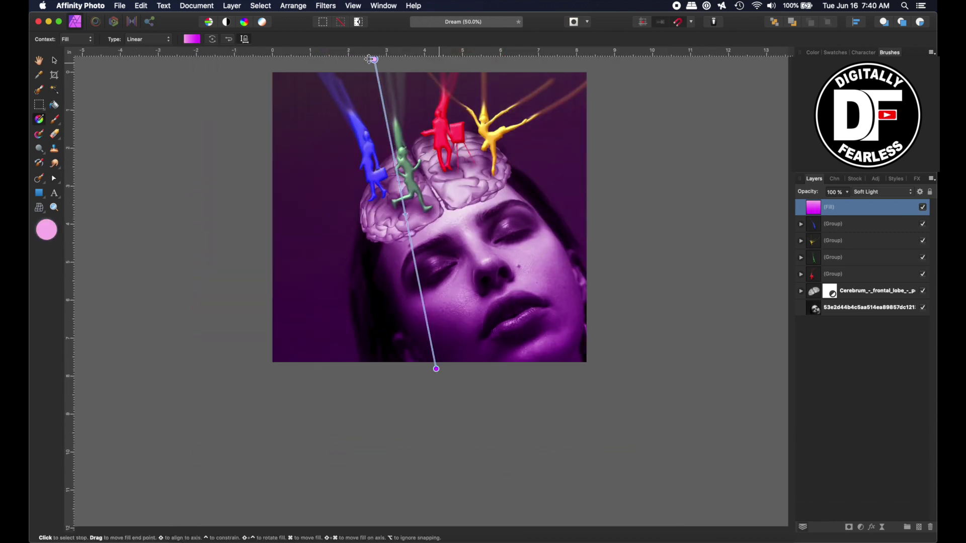
click(389, 73)
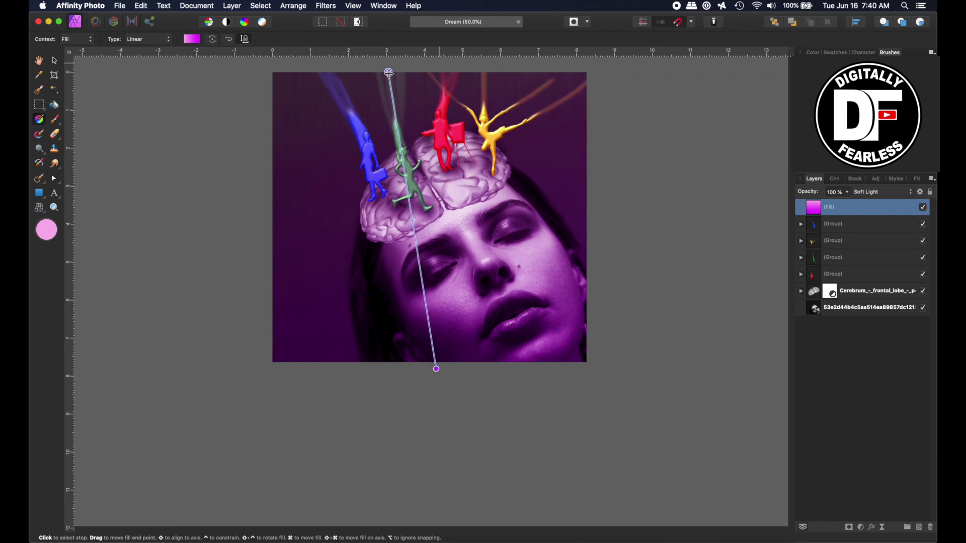
drag(388, 73, 336, 76)
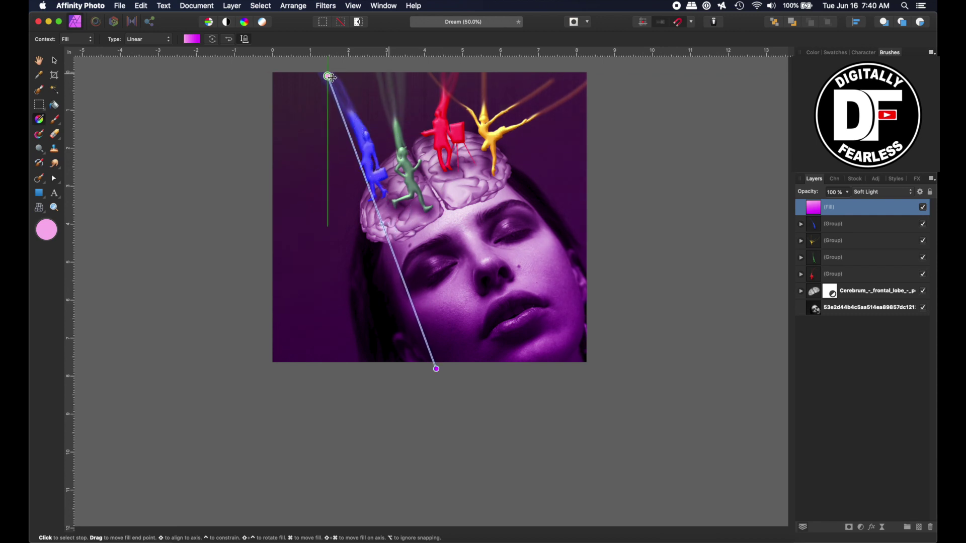
drag(436, 370, 639, 441)
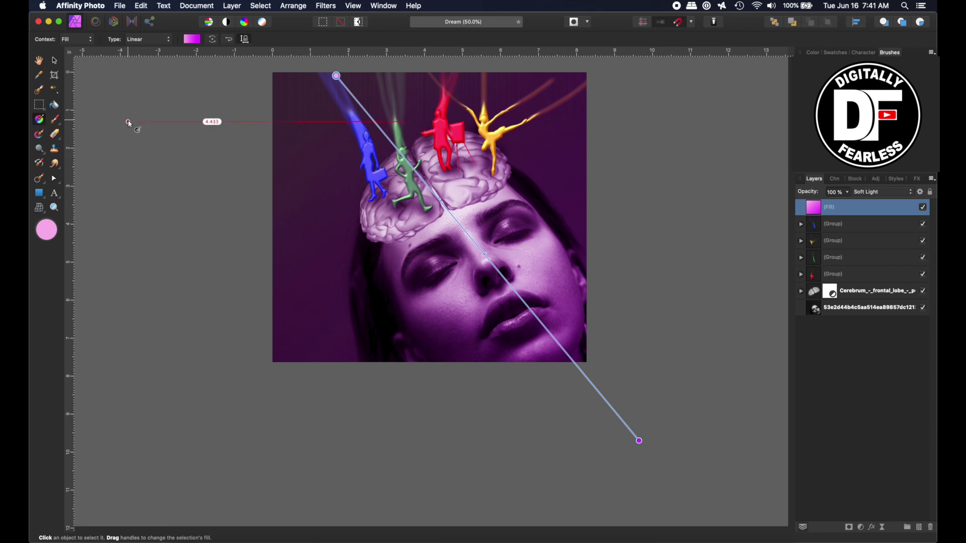
- Set the gradient fill layer's opacity to 75%
click(56, 61)
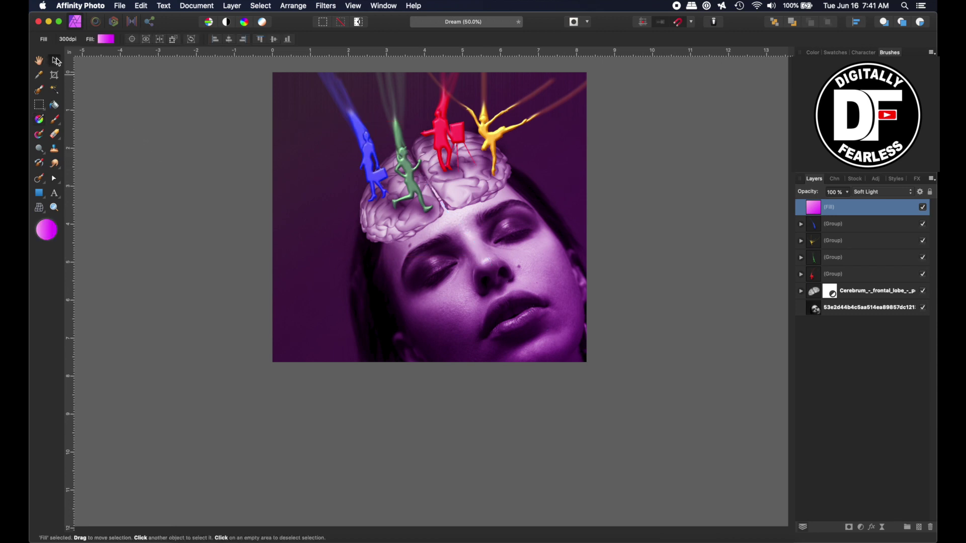
scroll(56, 61, up, 3)
scroll(218, 191, down, 2)
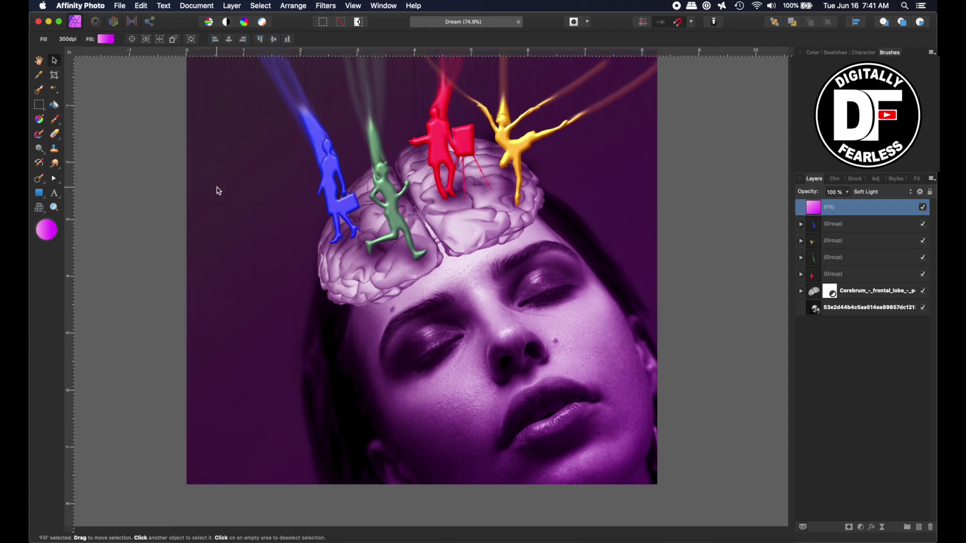
scroll(218, 191, up, 2)
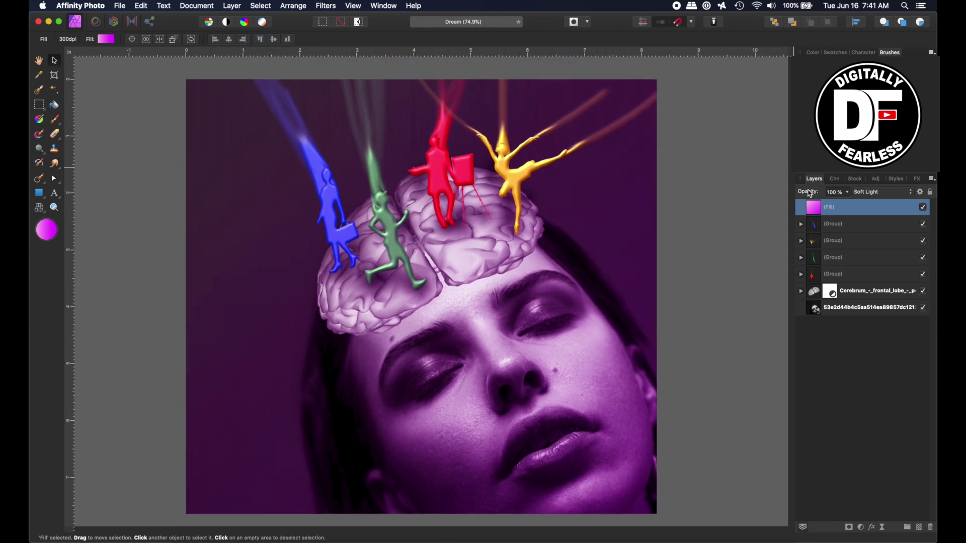
drag(810, 193, 794, 195)
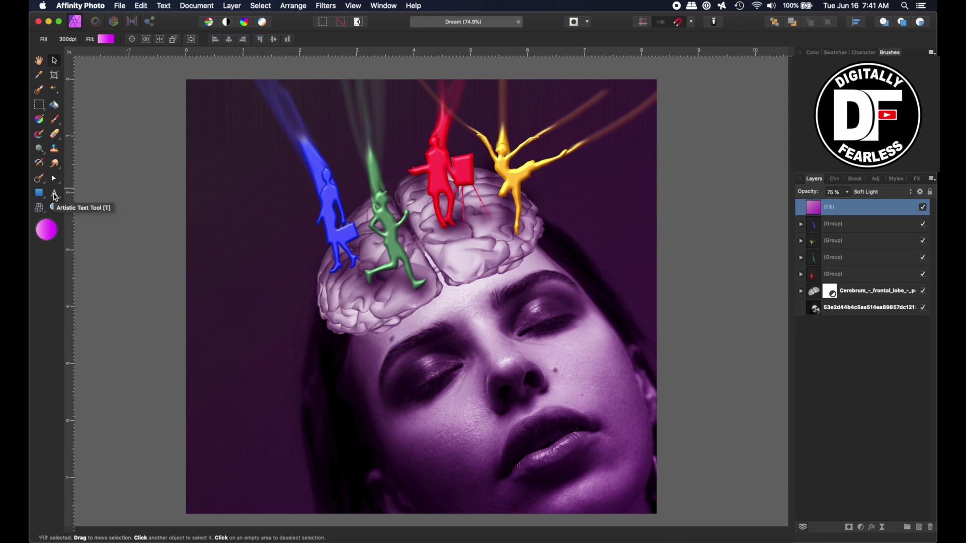
- Create art text reading 'DREAMER' on the canvas
click(54, 196)
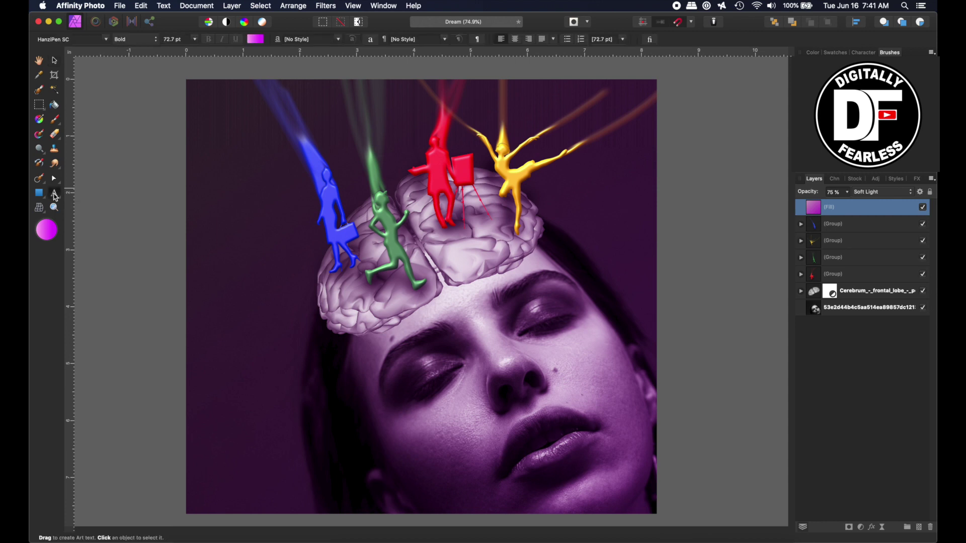
drag(225, 147, 257, 194)
text(DREAM)
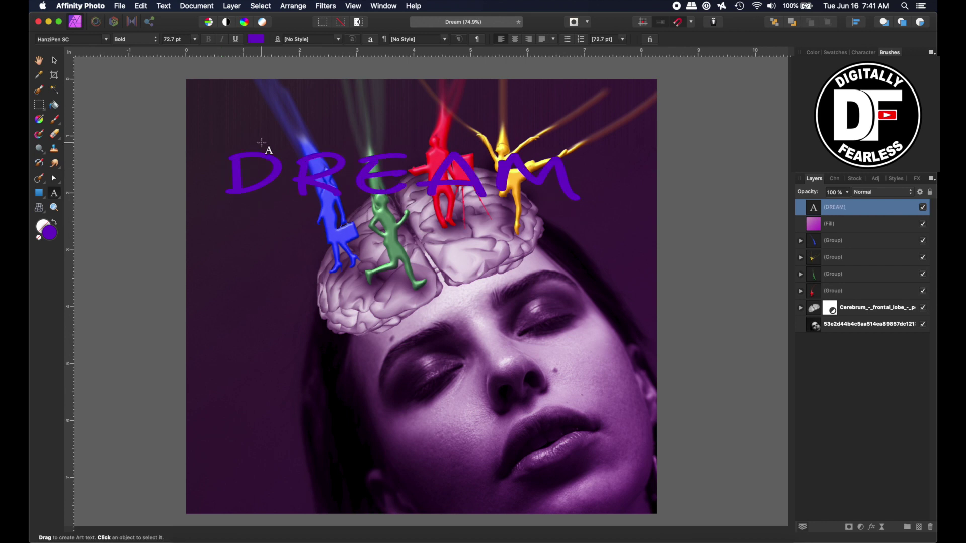
text(ER)
key(Escape)
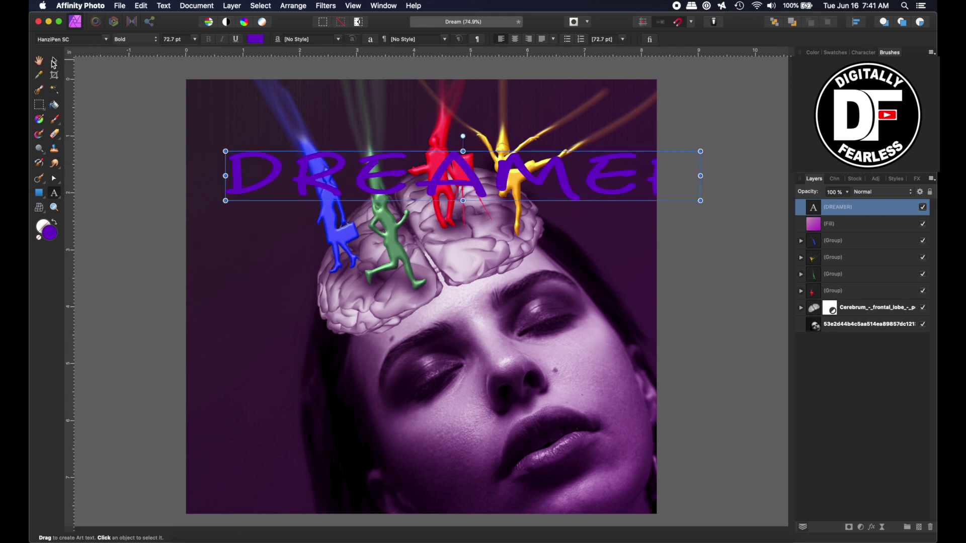
- Move DREAMER to the top edge and shear it to slope upward to the right
click(54, 61)
drag(575, 176, 550, 129)
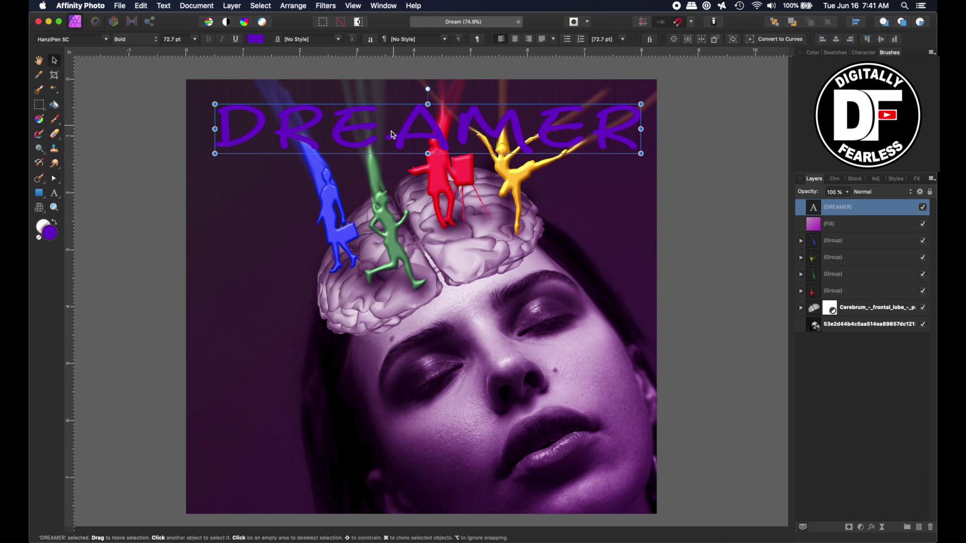
drag(405, 135, 402, 122)
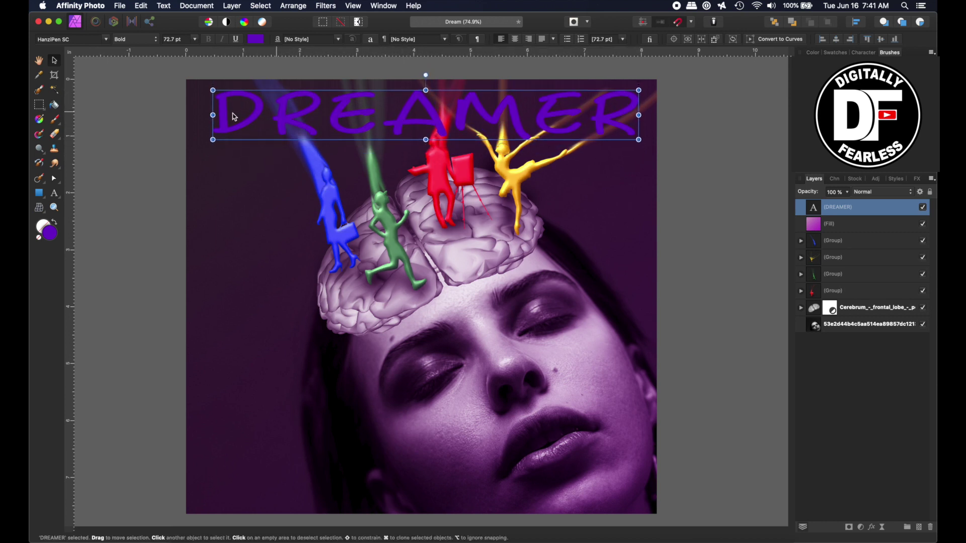
drag(213, 115, 211, 145)
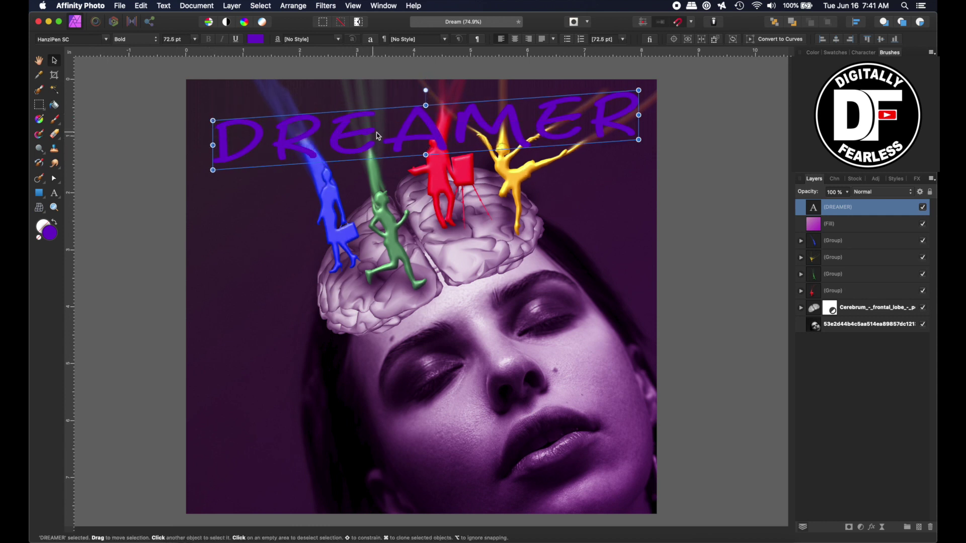
- Rasterise DREAMER and mesh-warp its top, bottom and ends into an arch, then apply
key(h)
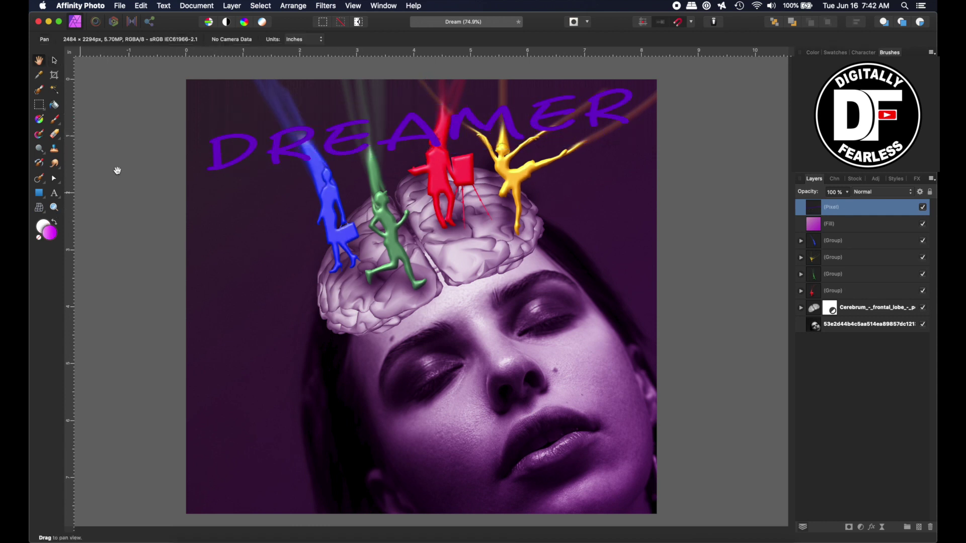
click(60, 62)
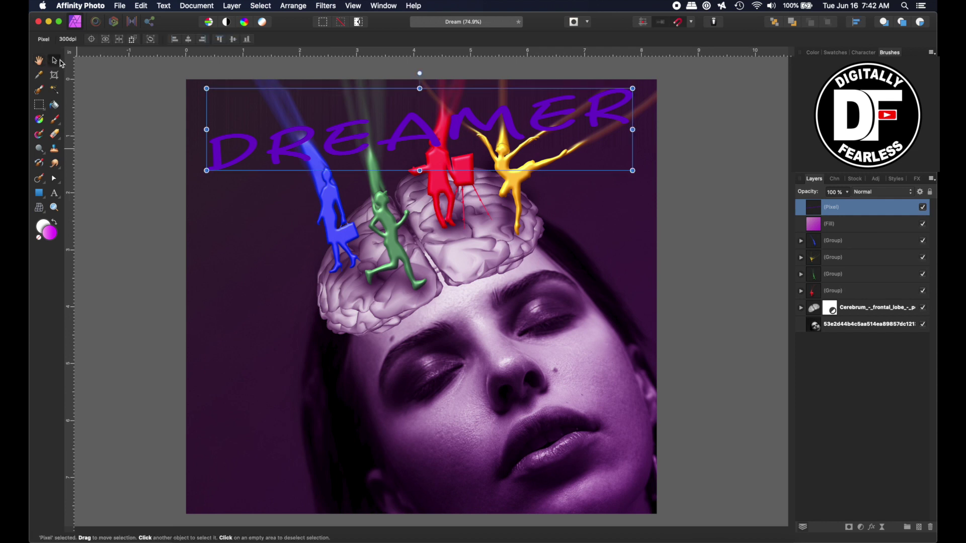
click(40, 209)
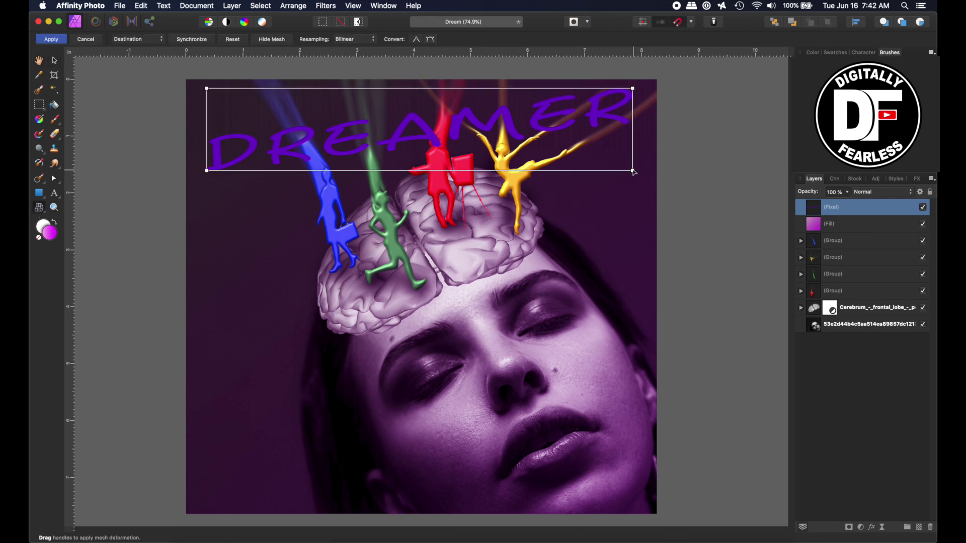
drag(496, 171, 498, 162)
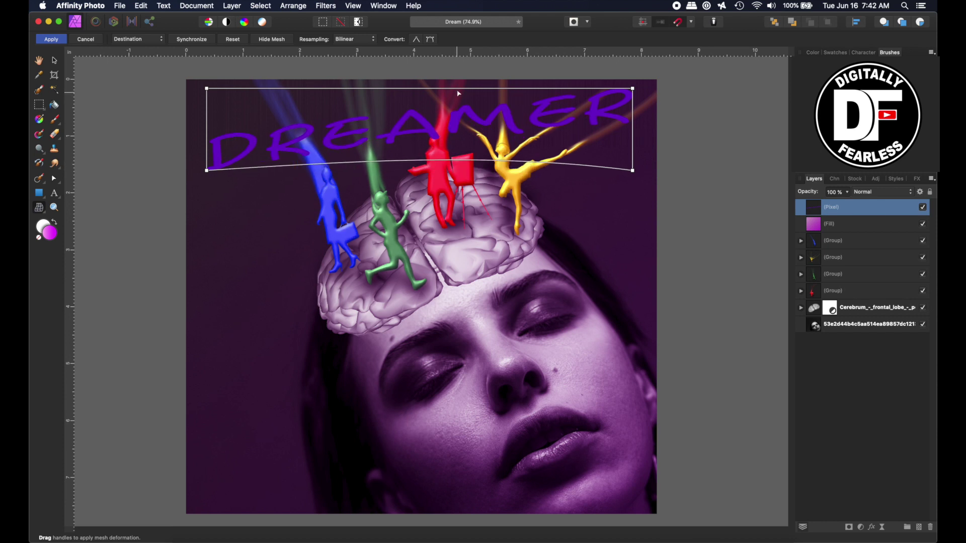
drag(450, 89, 441, 82)
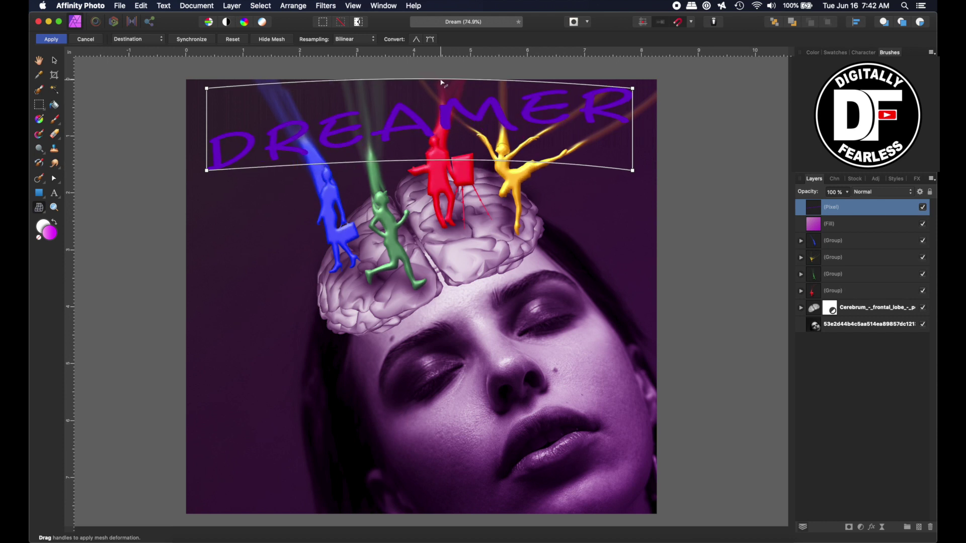
scroll(213, 184, down, 1)
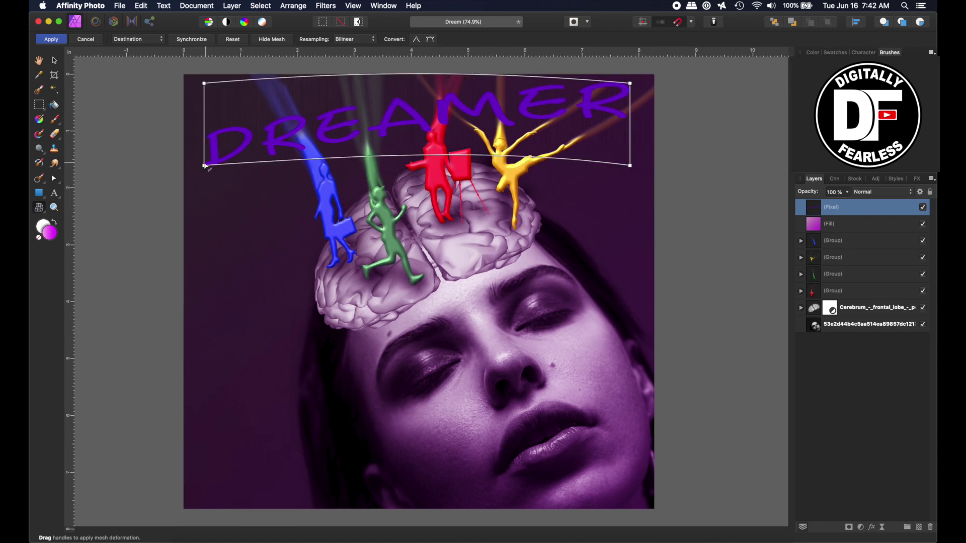
drag(205, 166, 226, 182)
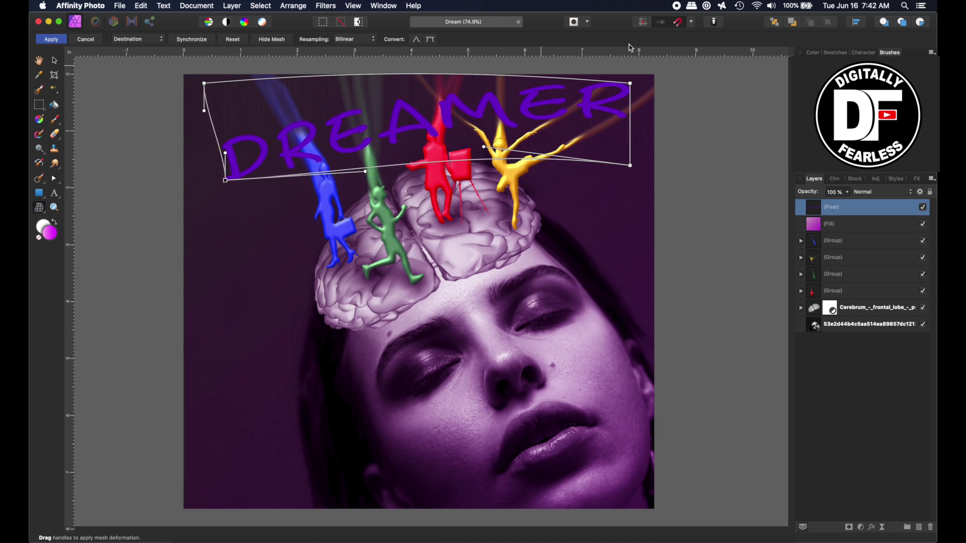
drag(631, 84, 633, 91)
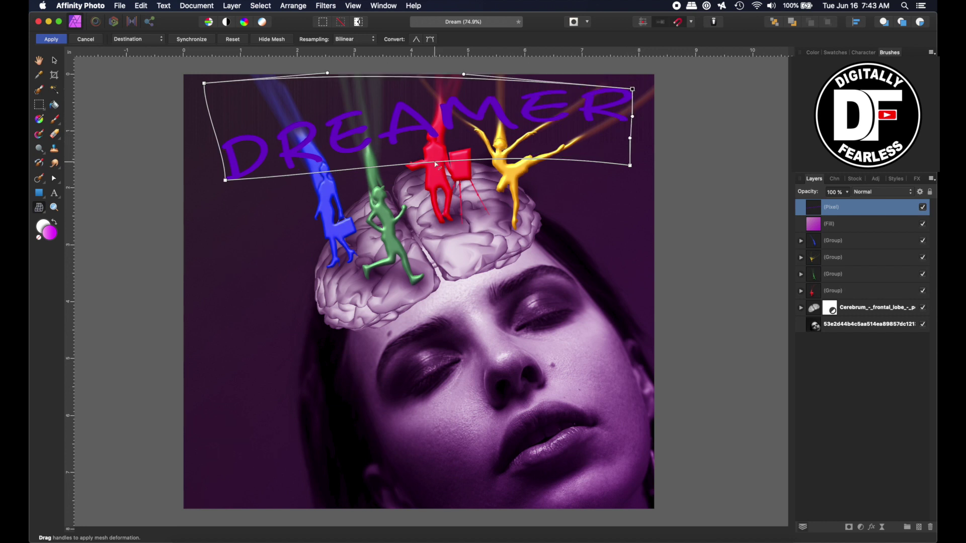
drag(436, 164, 434, 146)
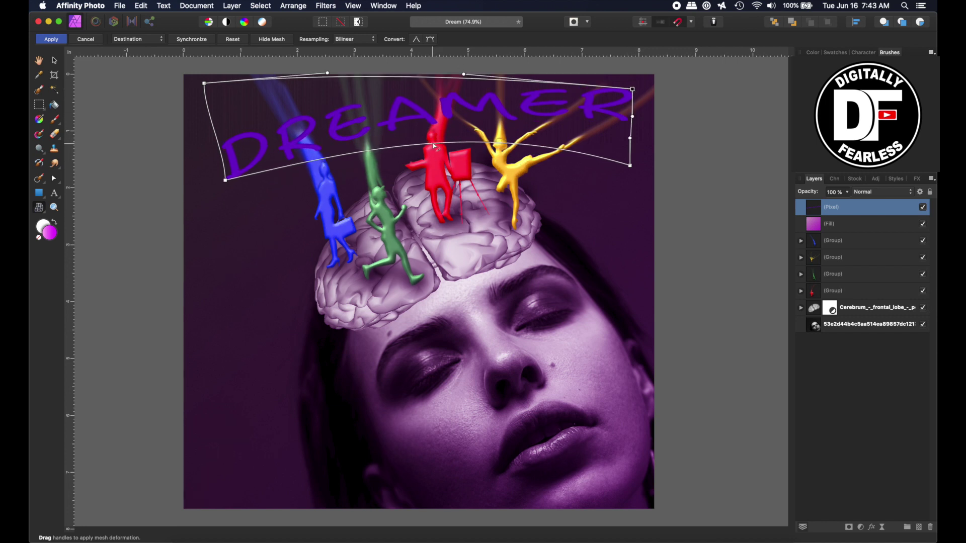
drag(224, 180, 243, 179)
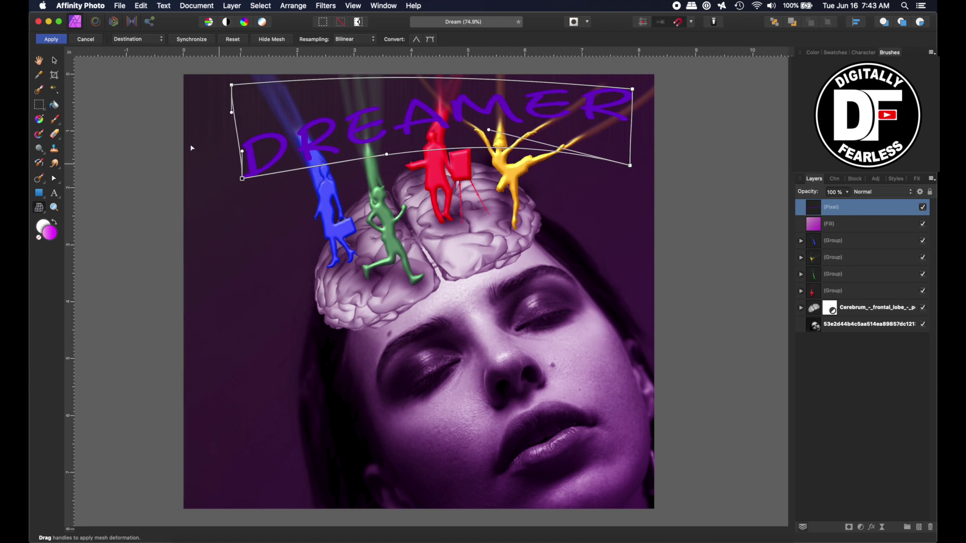
click(51, 39)
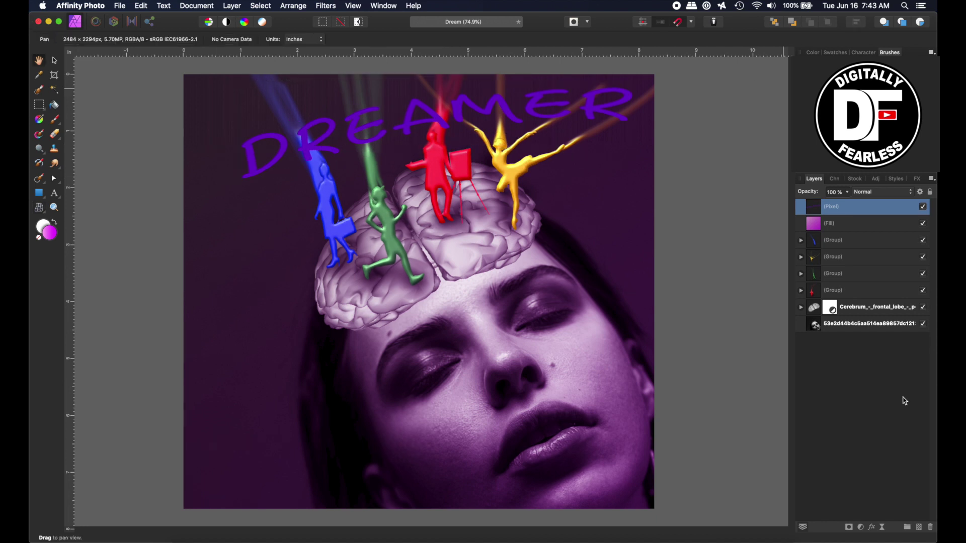
- Add 3D (radius 10.1 px) and outer shadow (20.4 px radius, 26.7 px offset, 30% opacity) to DREAMER
click(873, 528)
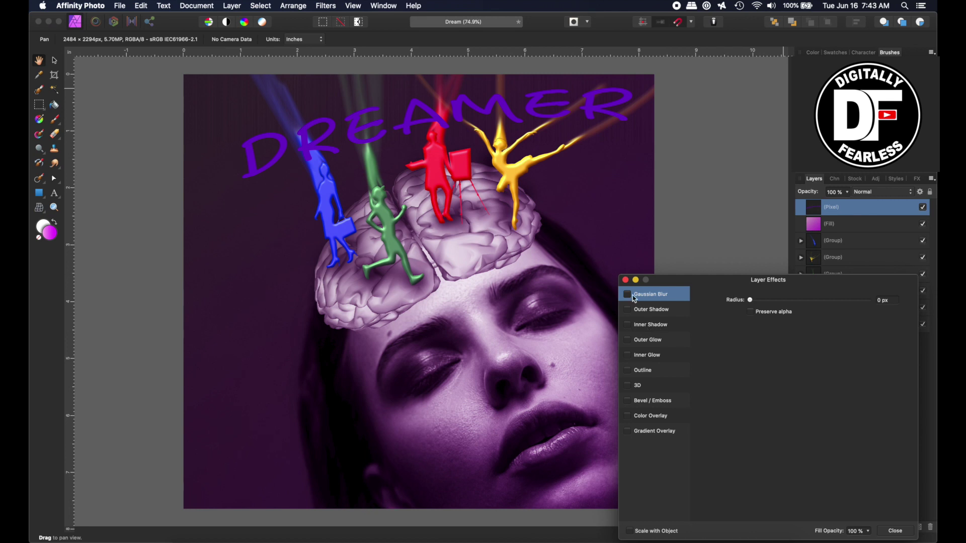
click(629, 385)
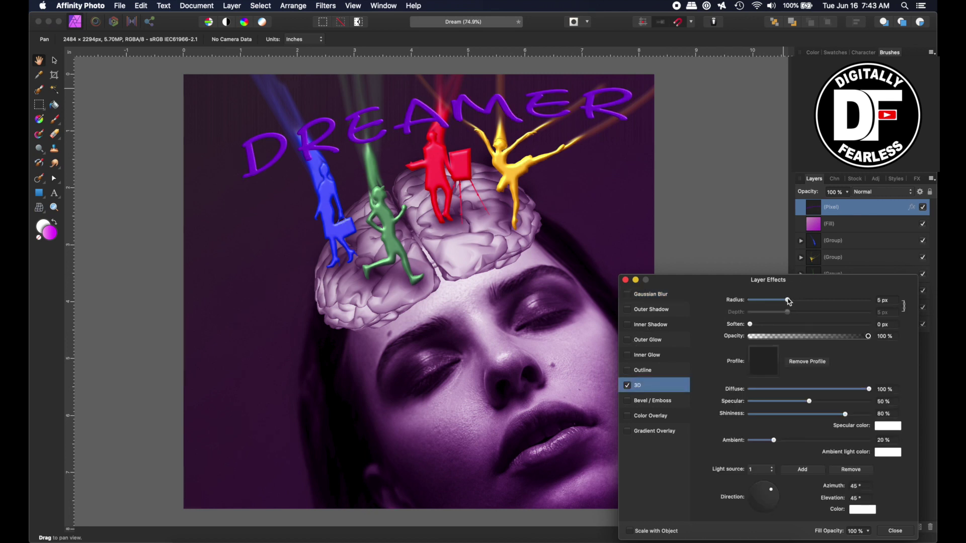
drag(788, 302, 803, 302)
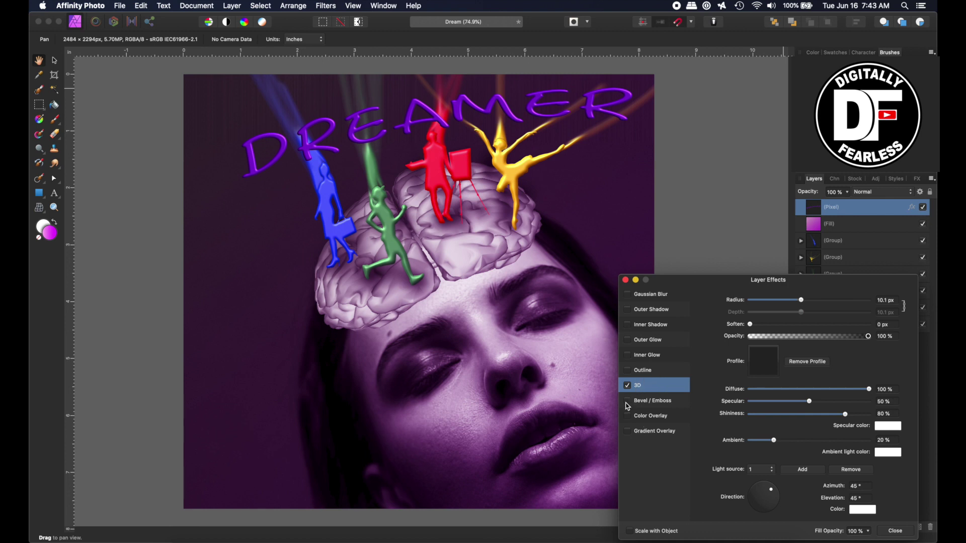
click(633, 310)
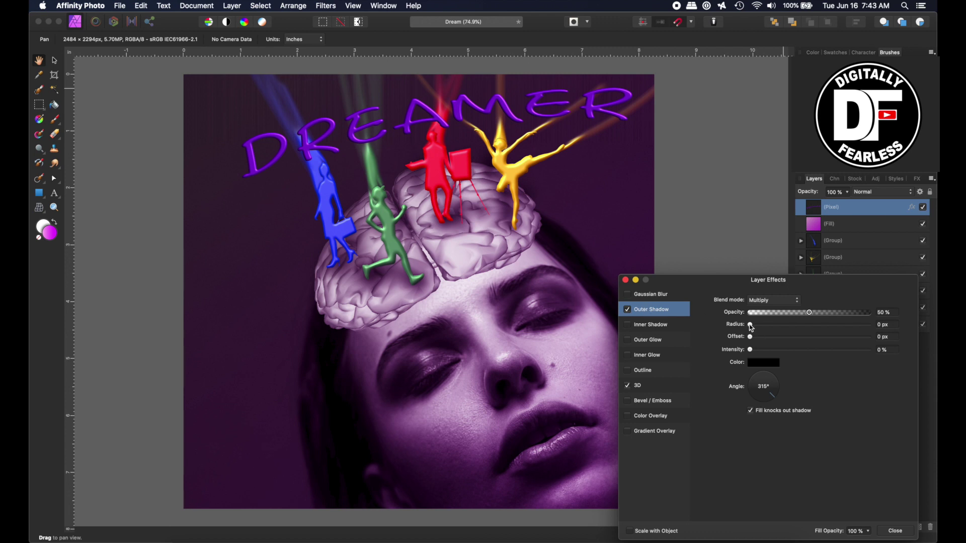
drag(751, 326, 816, 326)
drag(752, 337, 824, 337)
drag(809, 312, 786, 312)
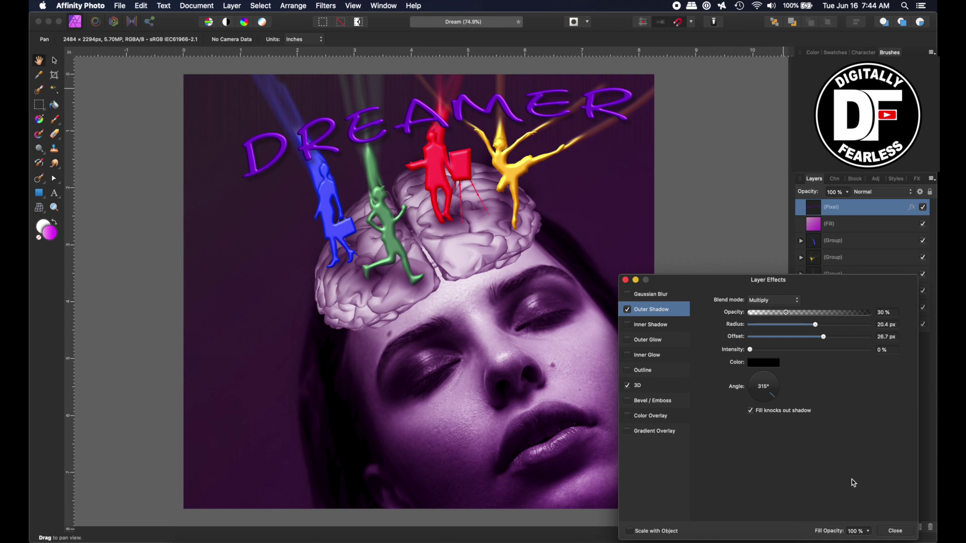
click(895, 531)
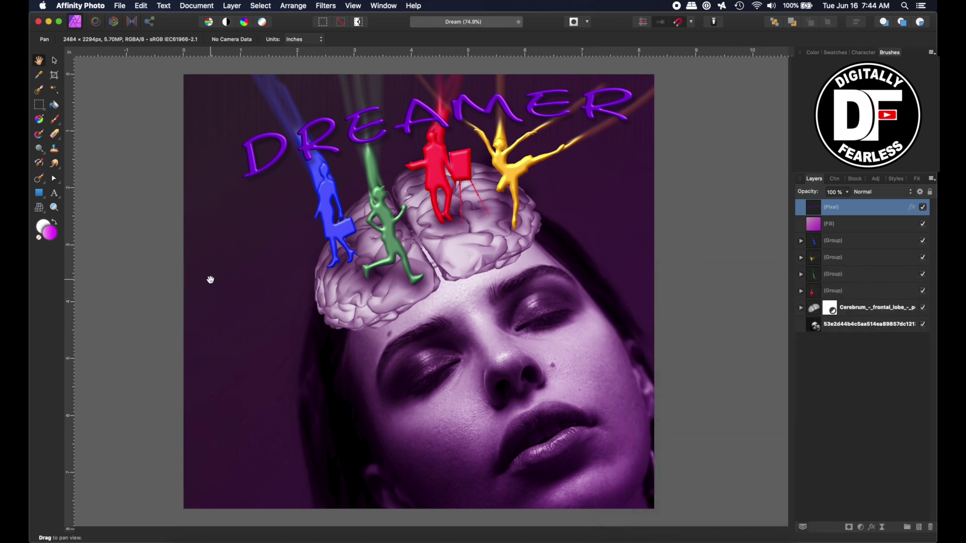
- Crop the left strip and bottom edge off the image, leaving 2238 × 2106 px
click(55, 75)
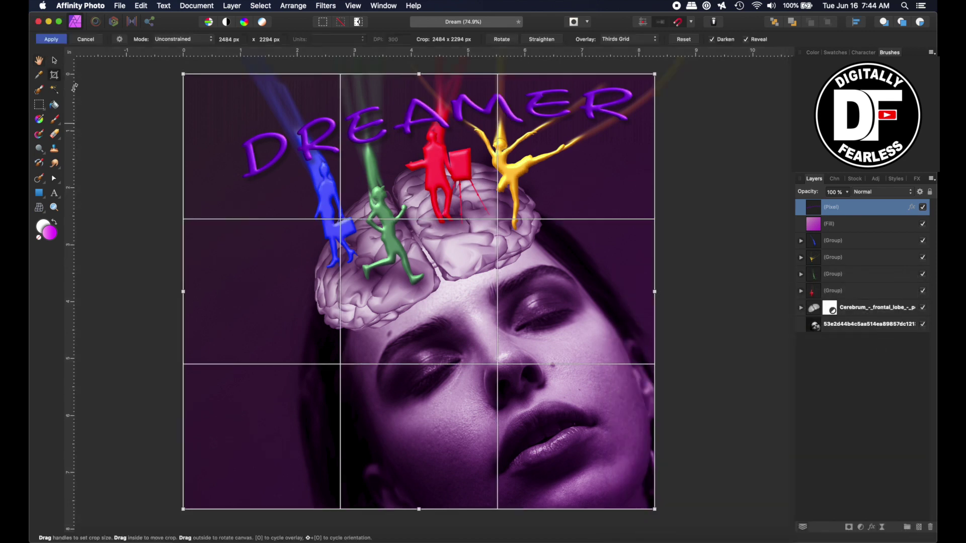
drag(184, 293, 230, 291)
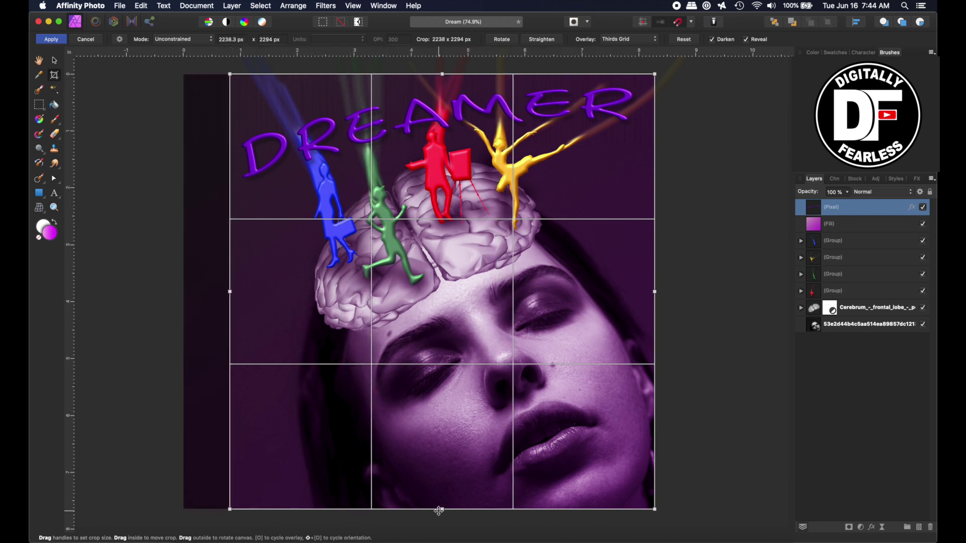
drag(441, 510, 442, 475)
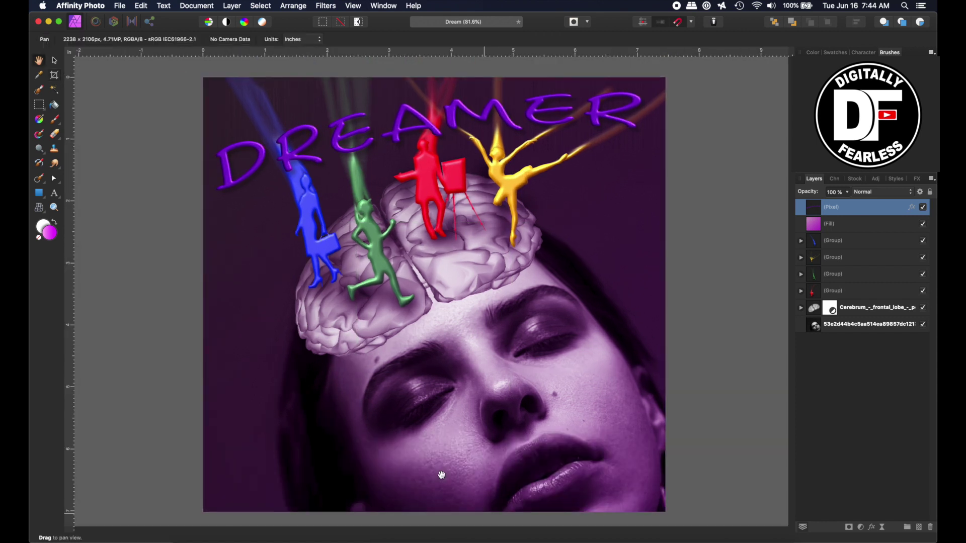
- Rasterize the Cerebrum brain layer and add an empty mask to it
click(815, 309)
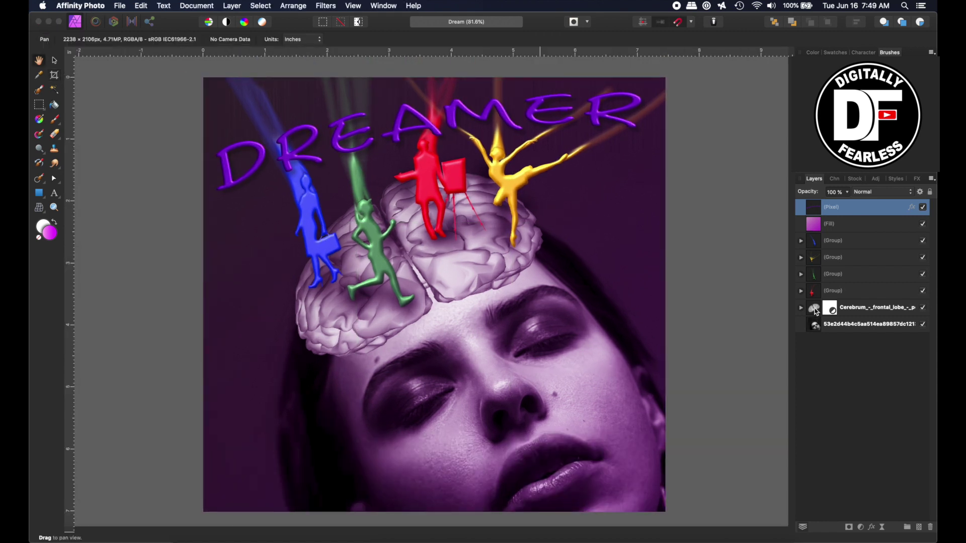
click(815, 310)
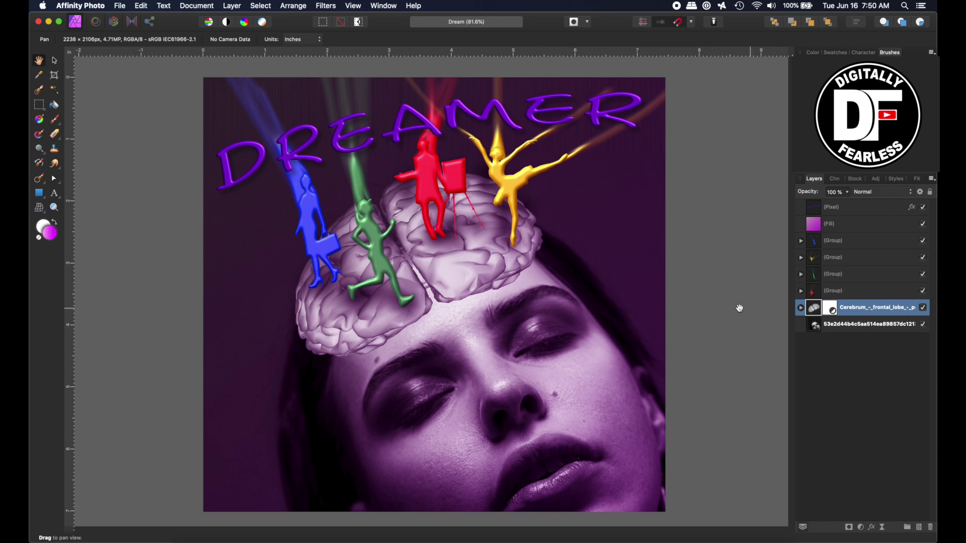
key(v)
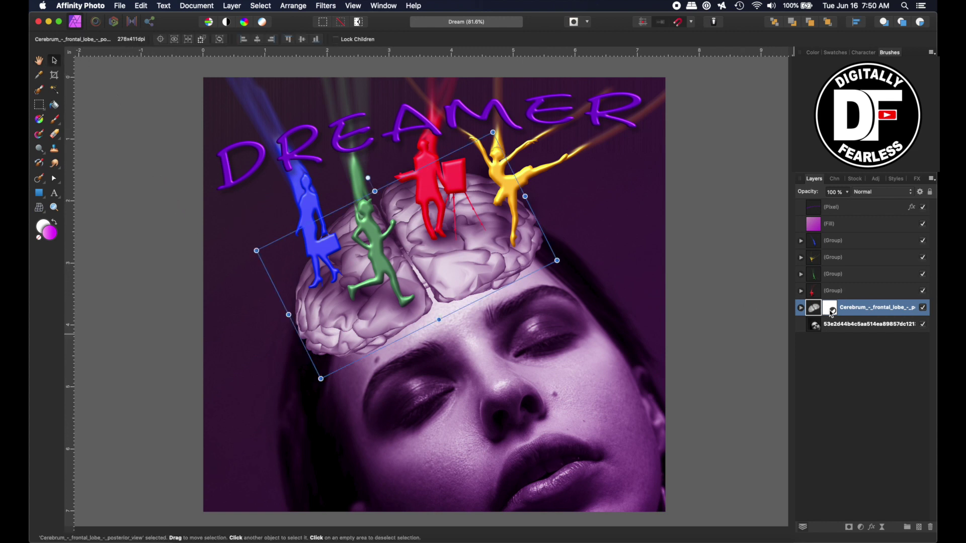
right_click(816, 311)
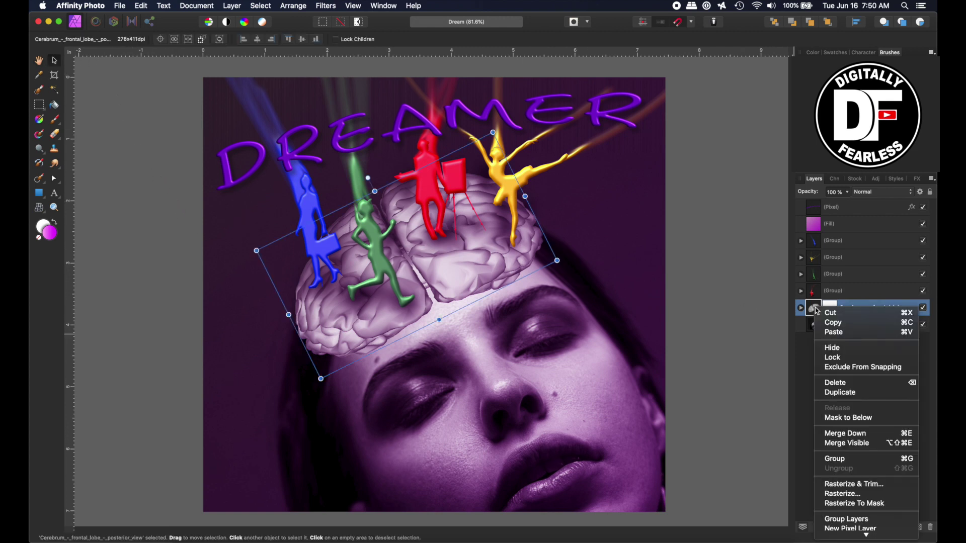
click(853, 495)
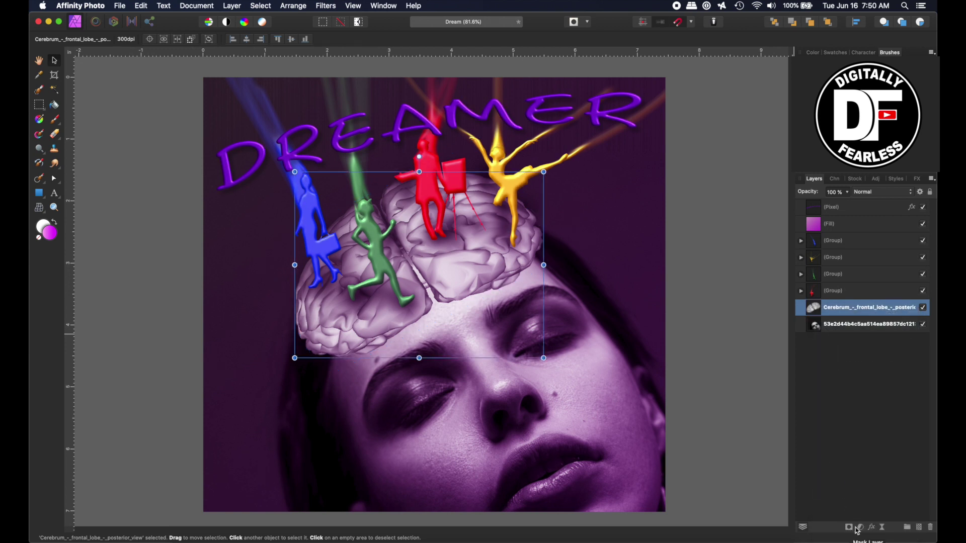
click(857, 528)
- Paint black on the brain's mask with an enlarged brush to fade its lower and side edges
key(b)
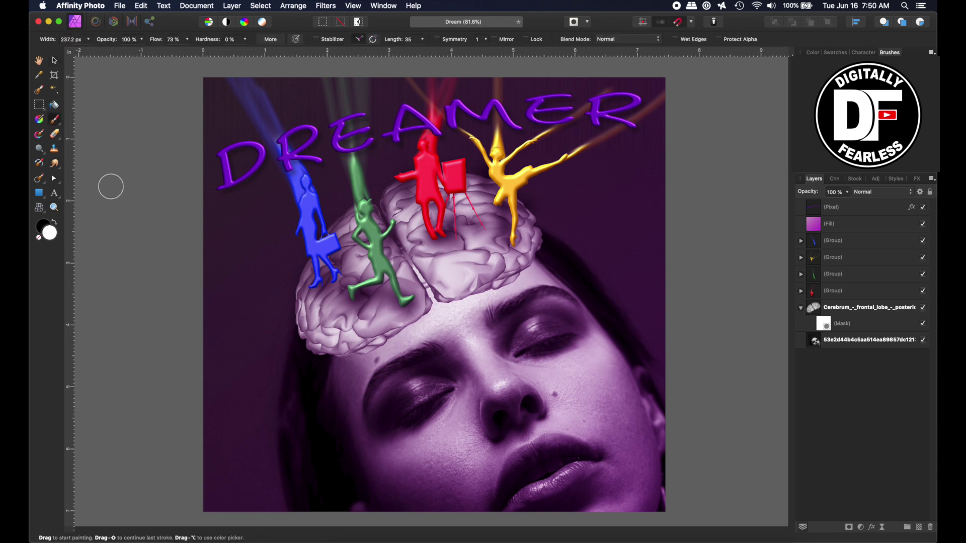
key(x)
mouse_move(428, 311)
mouse_down()
mouse_move(341, 362)
mouse_move(393, 352)
mouse_move(431, 299)
mouse_move(483, 295)
mouse_move(523, 275)
mouse_move(546, 236)
mouse_up()
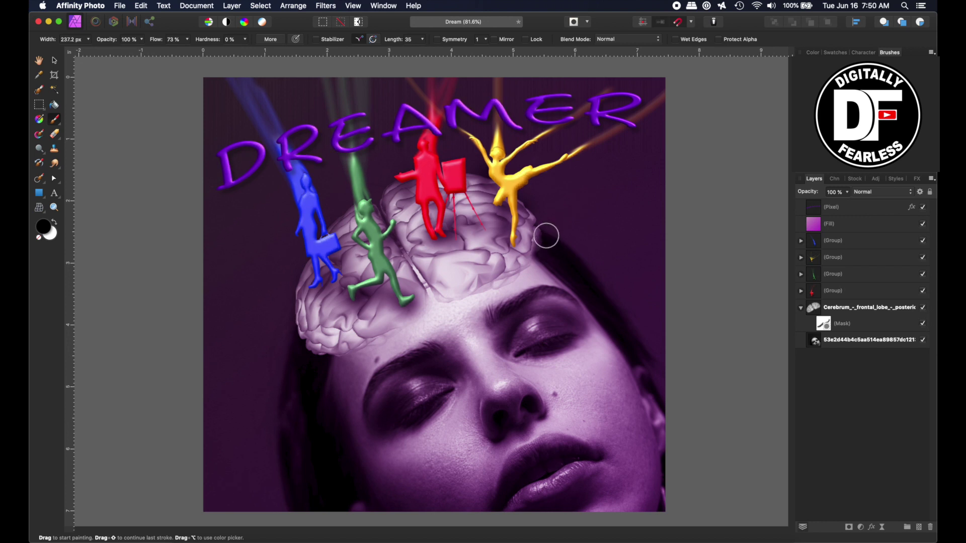
key(])
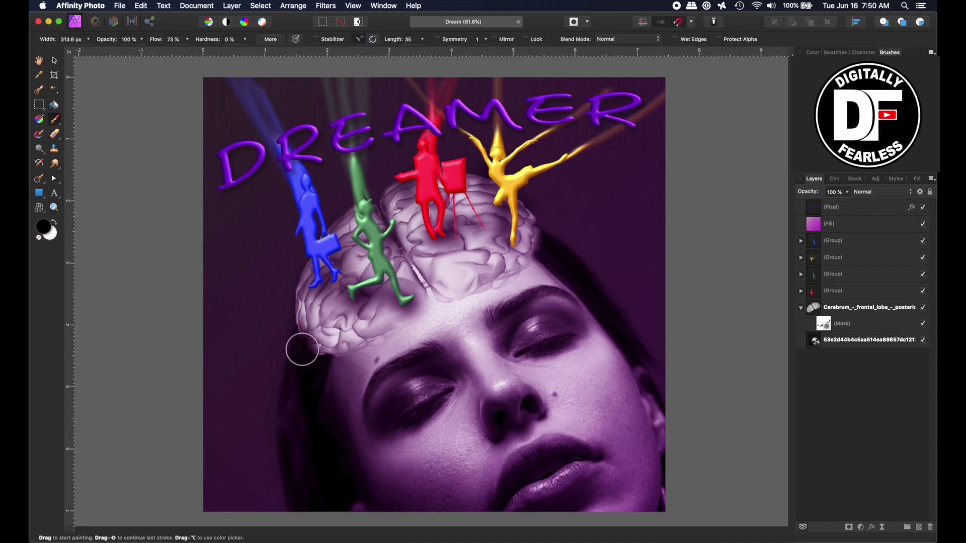
mouse_move(302, 349)
mouse_down()
mouse_move(291, 339)
mouse_move(298, 366)
mouse_move(321, 368)
mouse_move(410, 332)
mouse_move(328, 372)
mouse_move(421, 343)
mouse_move(472, 302)
mouse_move(520, 283)
mouse_move(555, 239)
mouse_move(553, 213)
mouse_move(518, 303)
mouse_move(563, 233)
mouse_move(569, 245)
mouse_move(482, 323)
mouse_move(480, 304)
mouse_move(499, 286)
mouse_move(562, 250)
mouse_move(441, 312)
mouse_move(516, 278)
mouse_up()
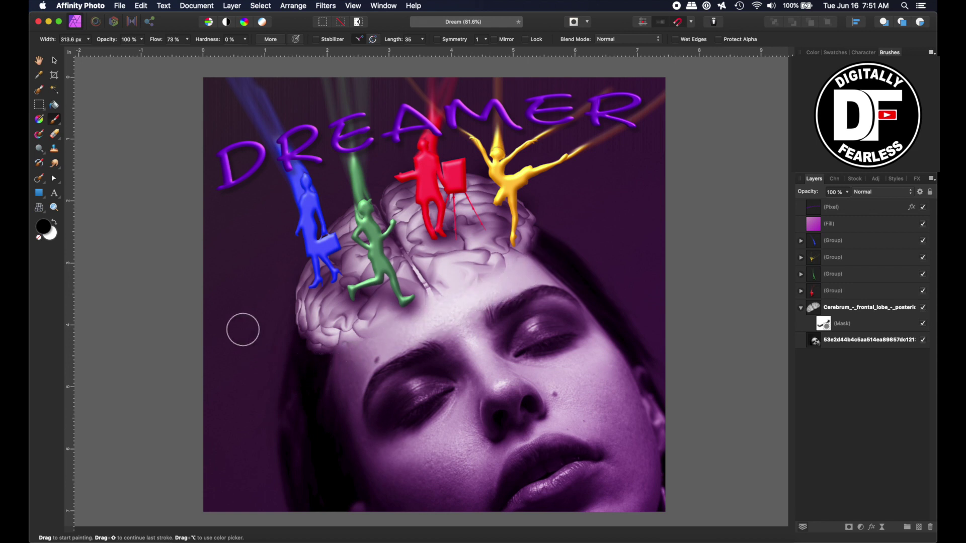
mouse_move(297, 327)
mouse_down()
mouse_move(287, 308)
mouse_move(301, 345)
mouse_move(276, 255)
mouse_up()
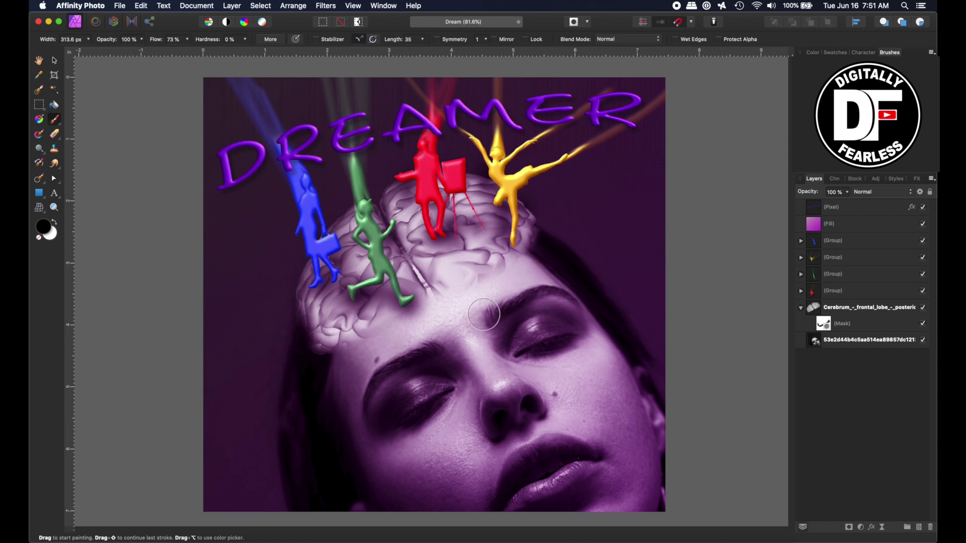
mouse_move(552, 217)
mouse_down()
mouse_move(540, 209)
mouse_move(620, 252)
mouse_move(543, 213)
mouse_move(591, 229)
mouse_up()
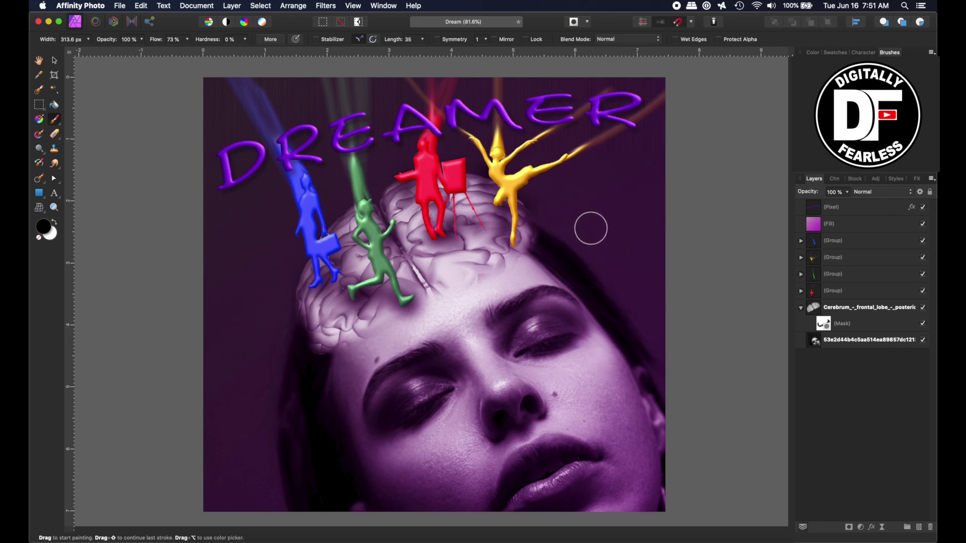
key(v)
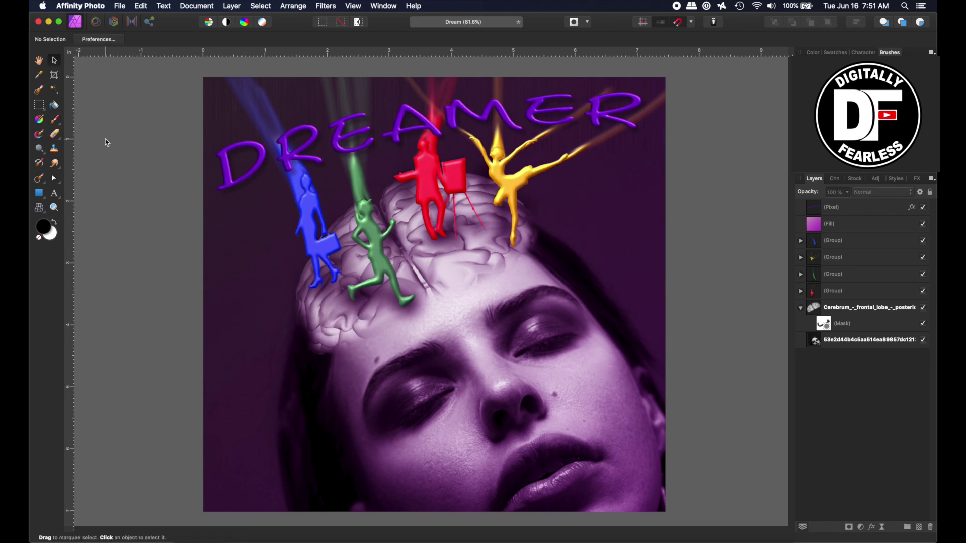